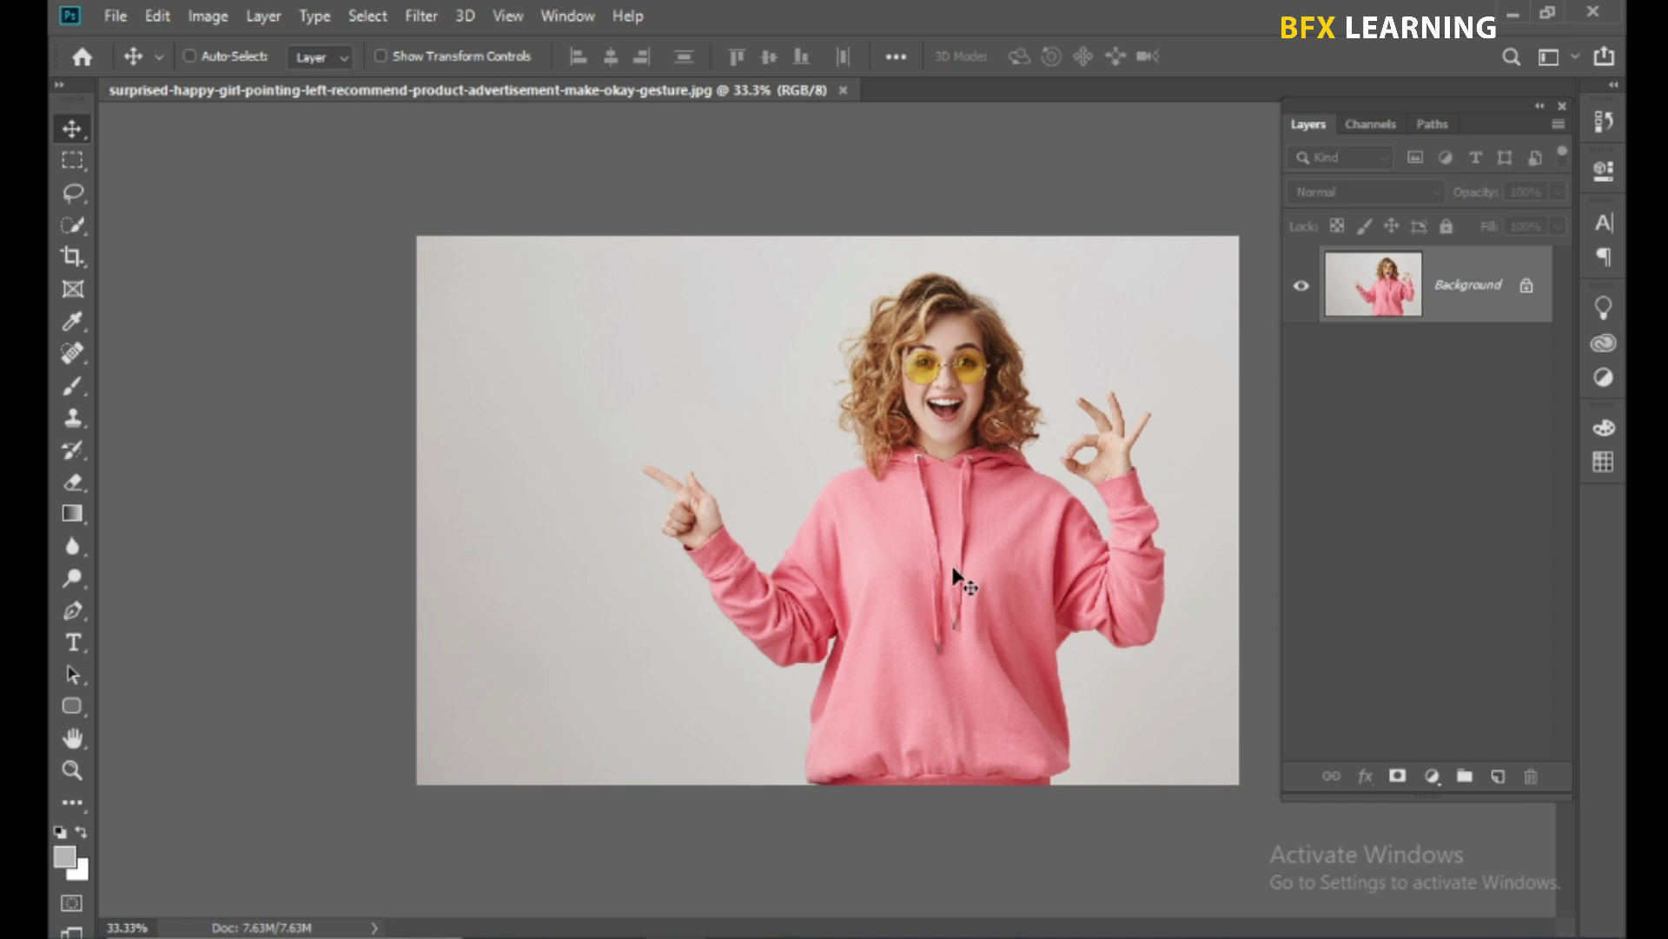
- Duplicate the Background layer to create a Background copy
{"action": "right_click", "coordinate": [1480, 305]}
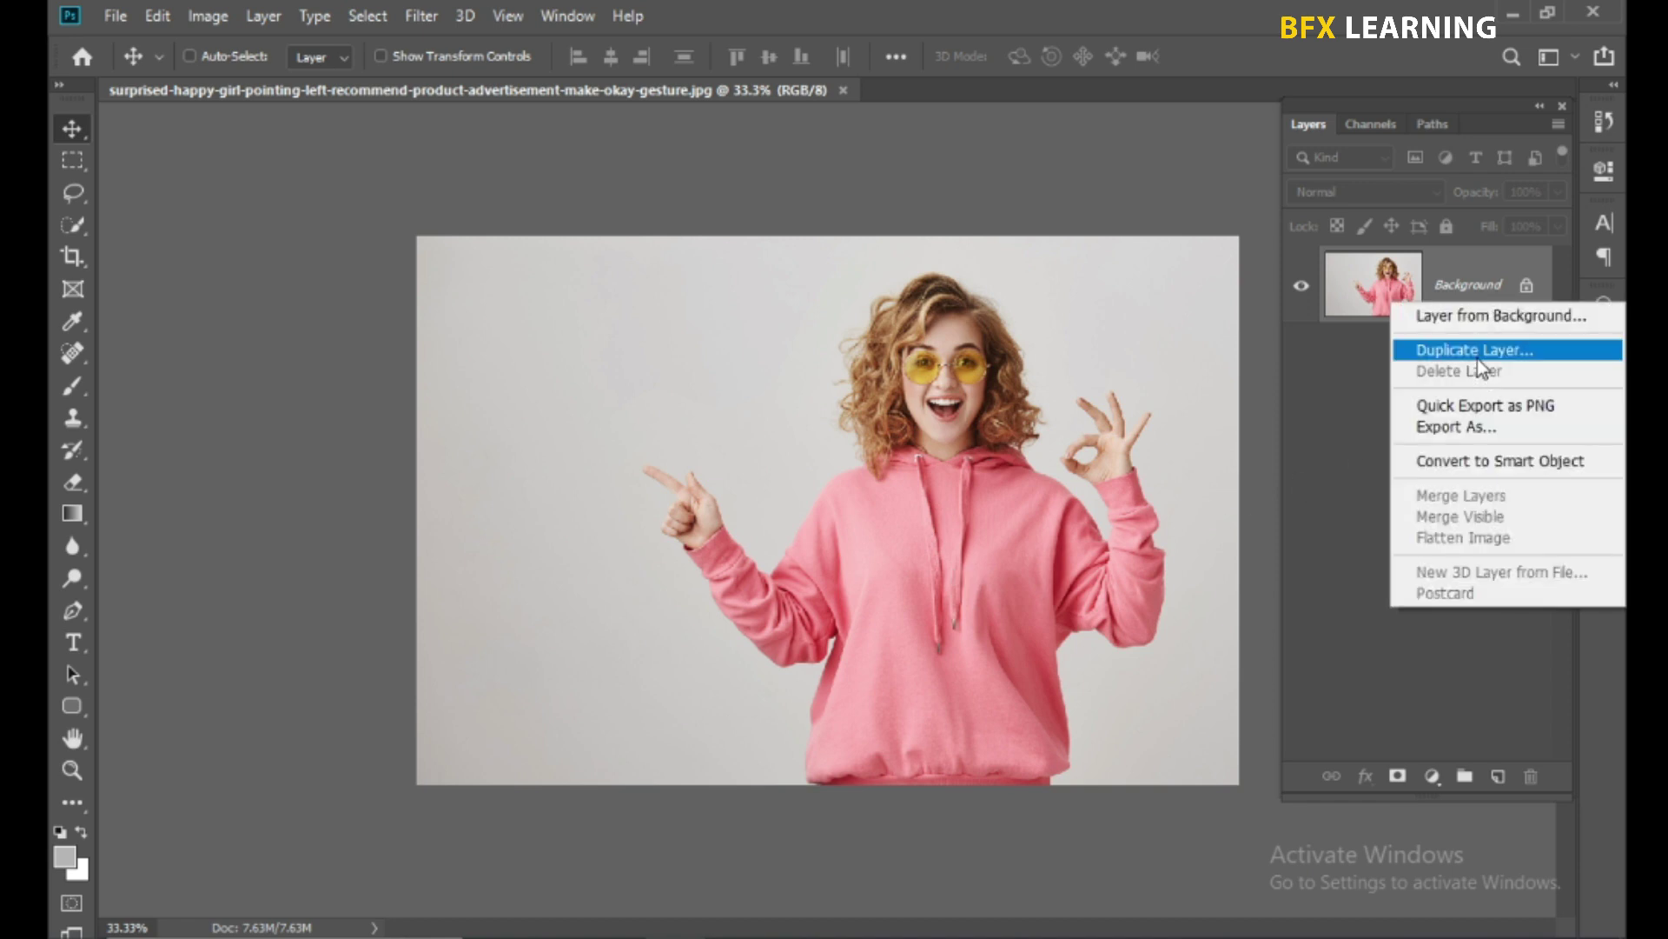
{"action": "left_click", "coordinate": [1475, 351]}
{"action": "left_click", "coordinate": [1048, 293]}
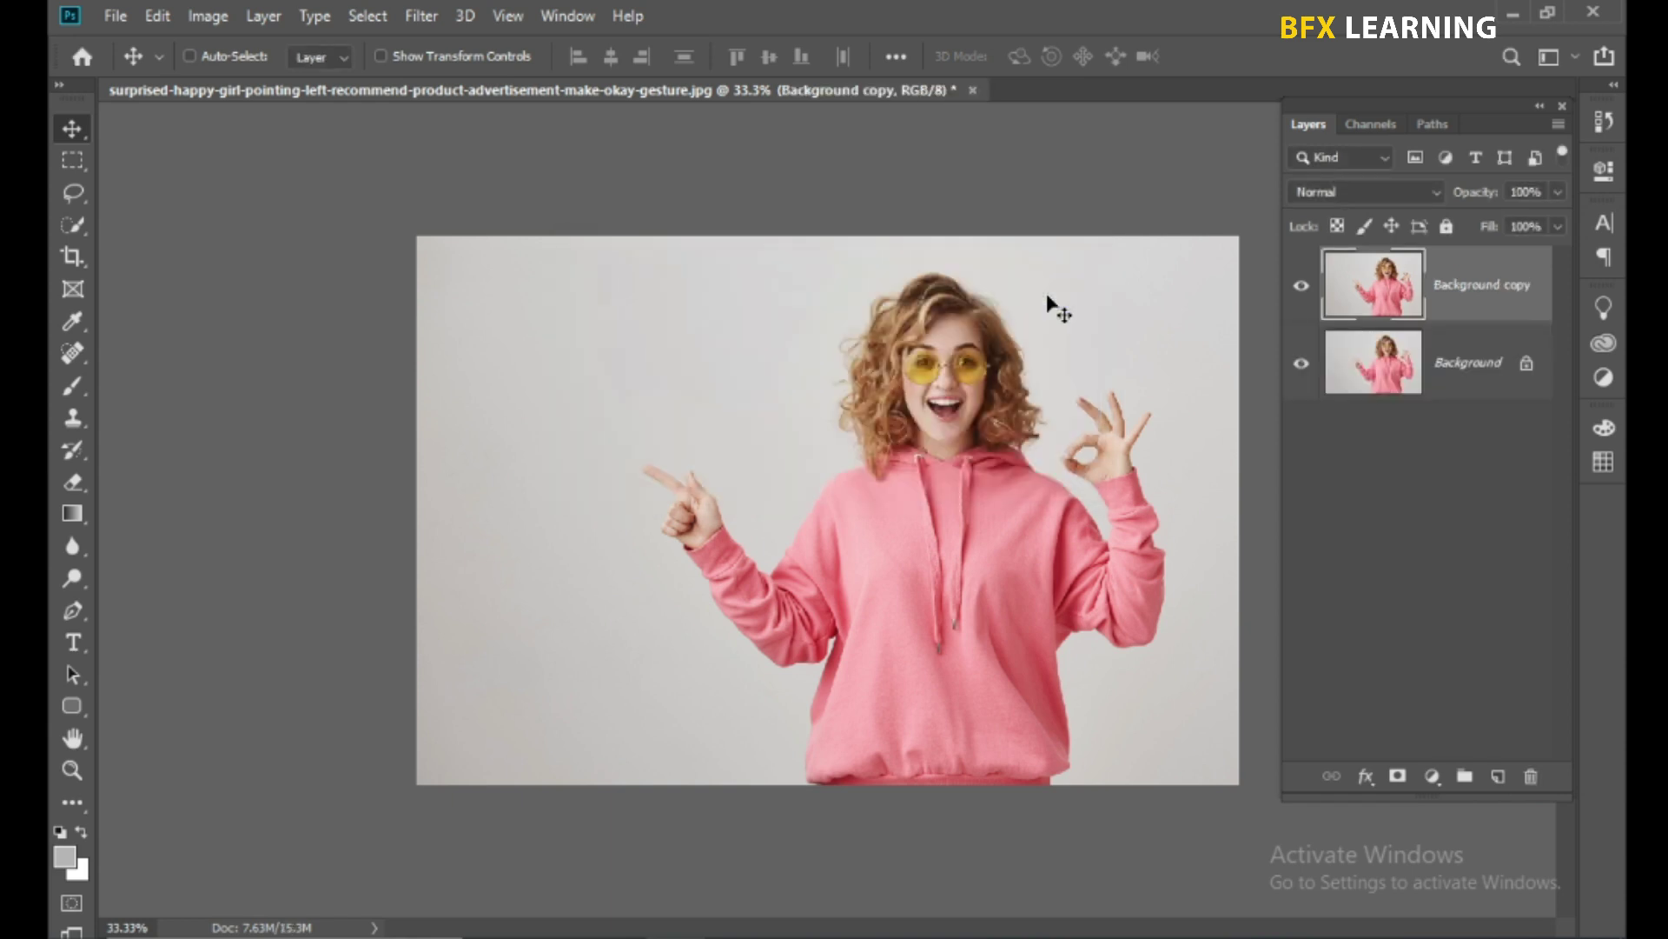
- Set the canvas size to 1280 × 720 pixels
{"action": "left_click", "coordinate": [218, 17]}
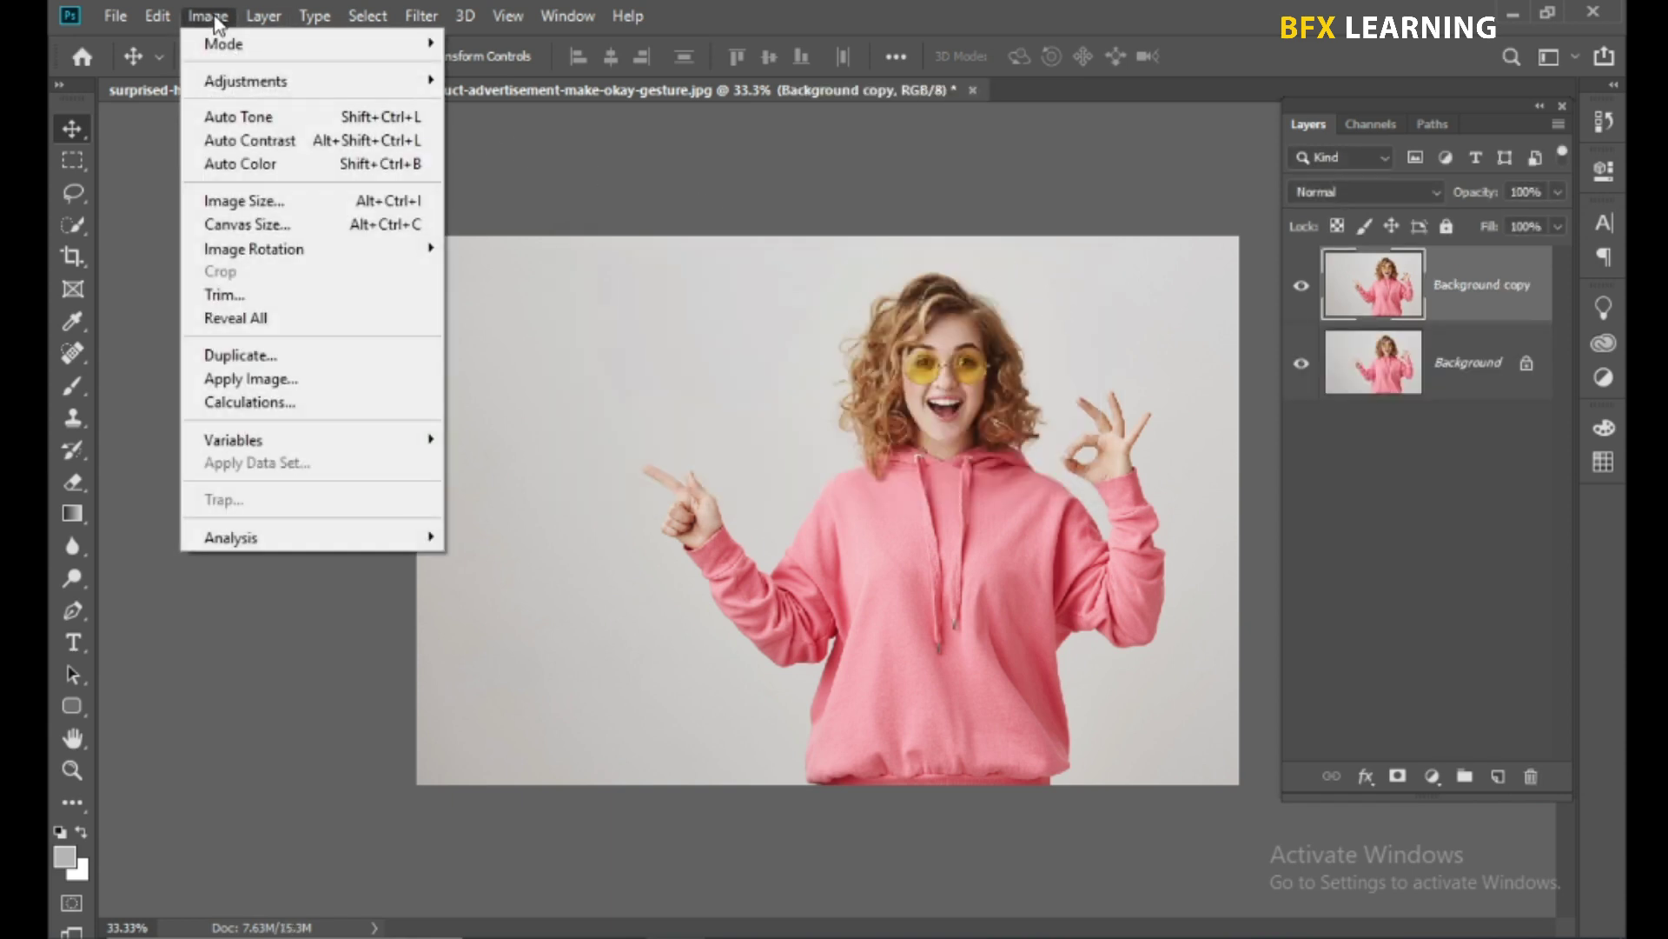
{"action": "left_click", "coordinate": [234, 226]}
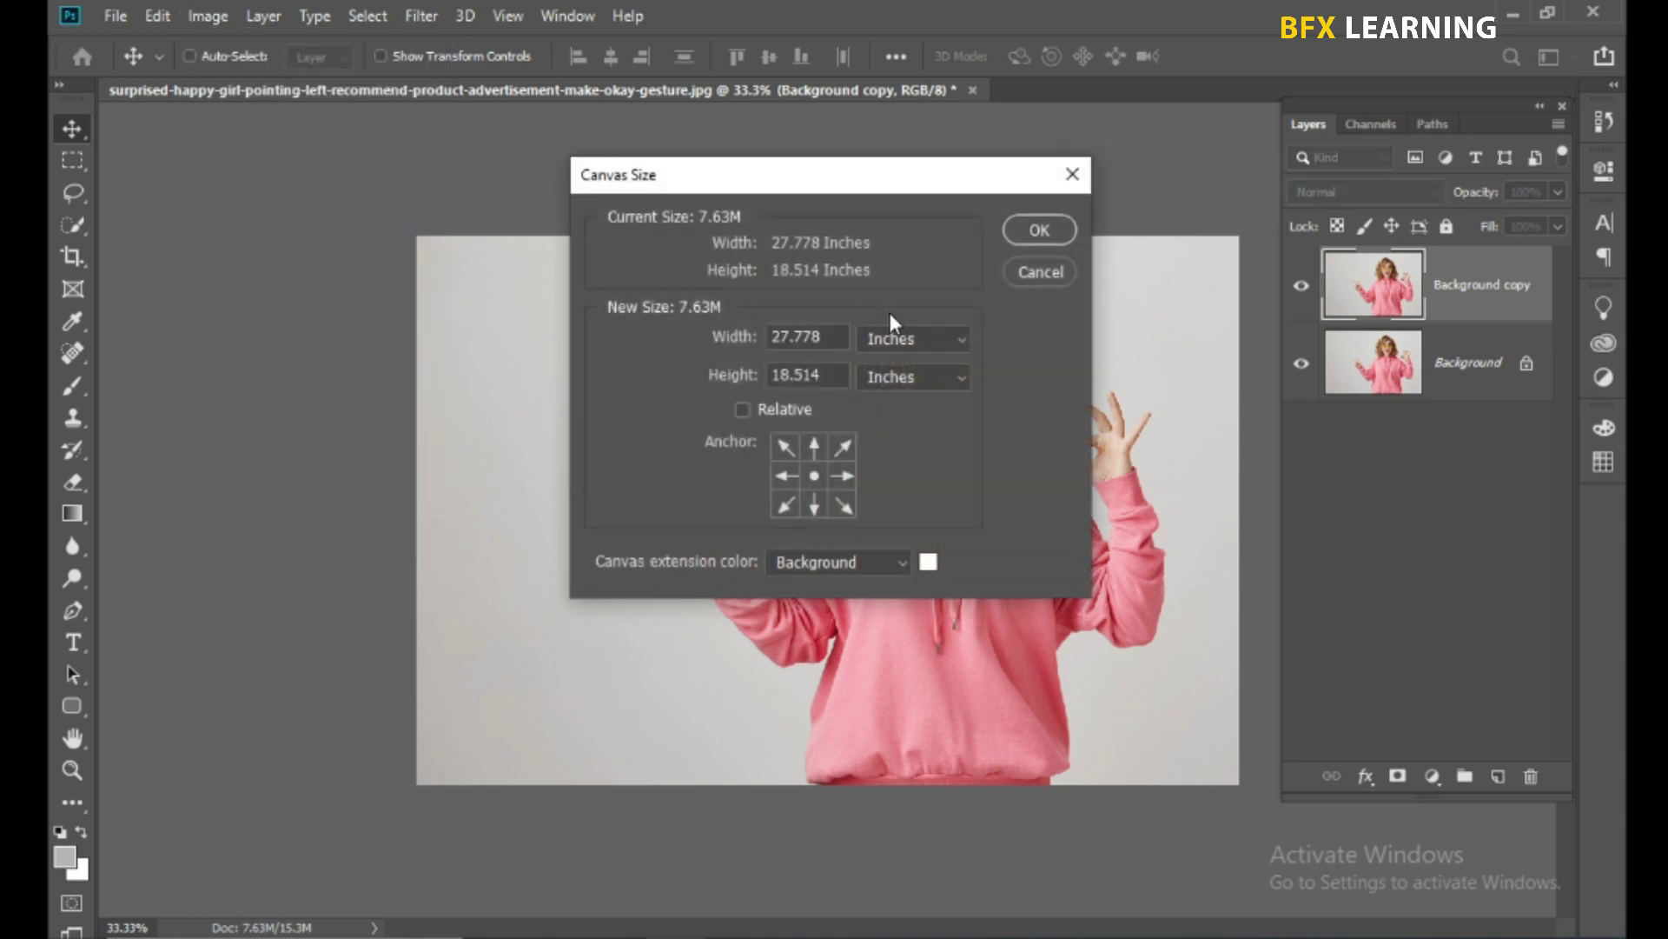
{"action": "left_click", "coordinate": [898, 339]}
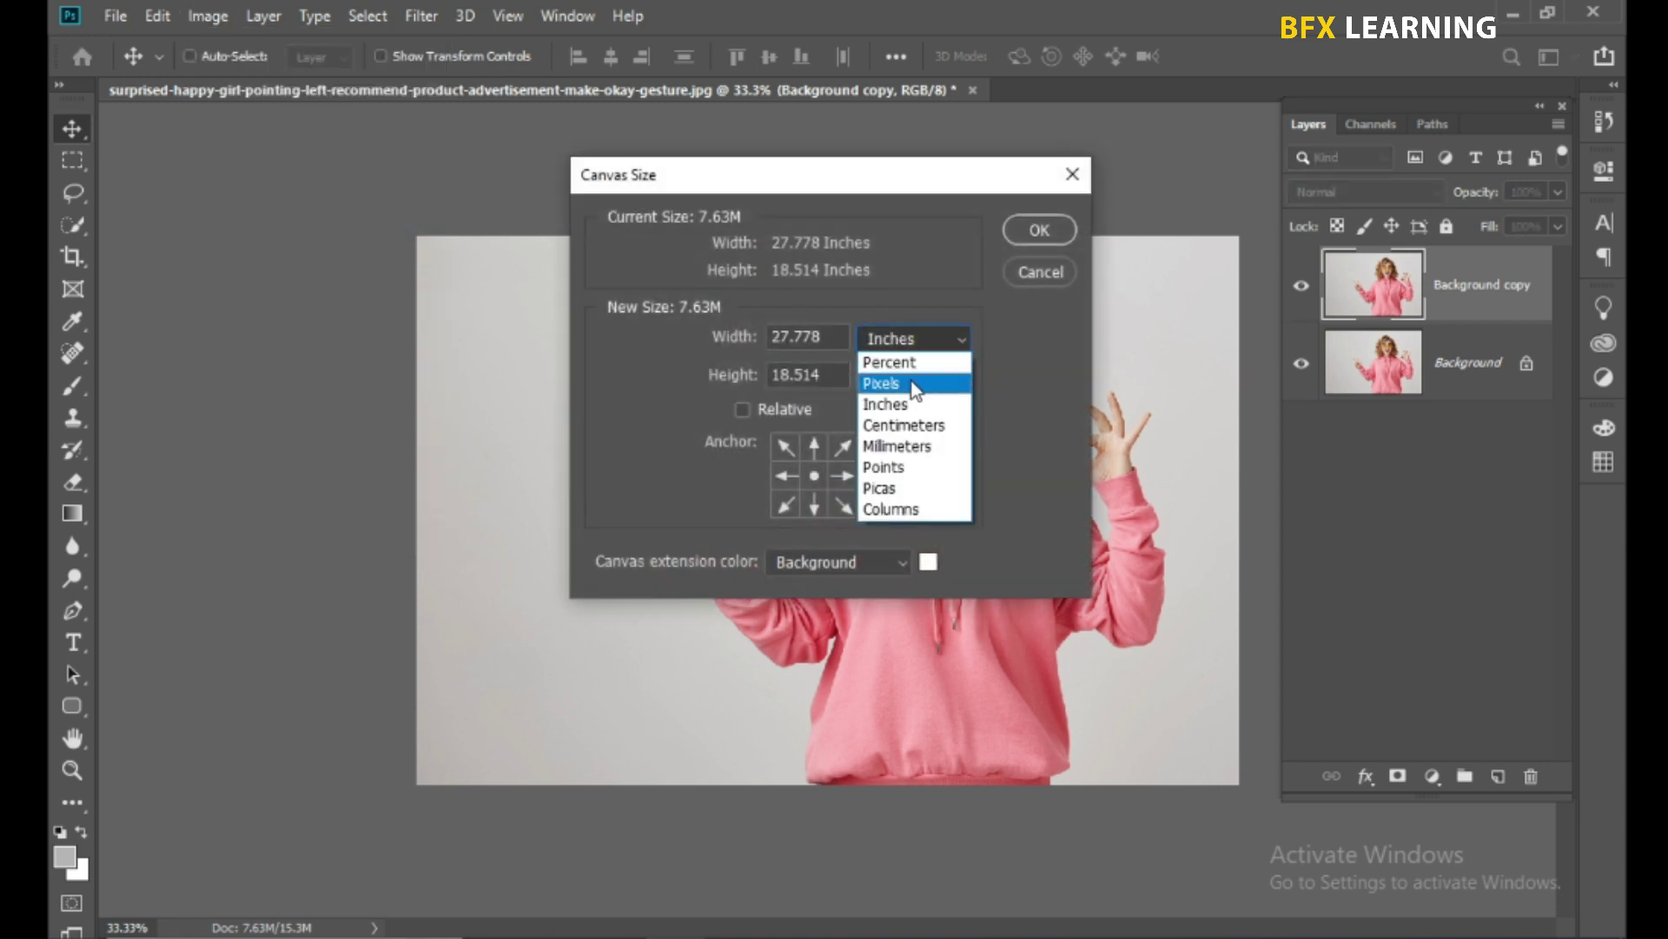
{"action": "left_click", "coordinate": [913, 387]}
{"action": "double_click", "coordinate": [820, 338]}
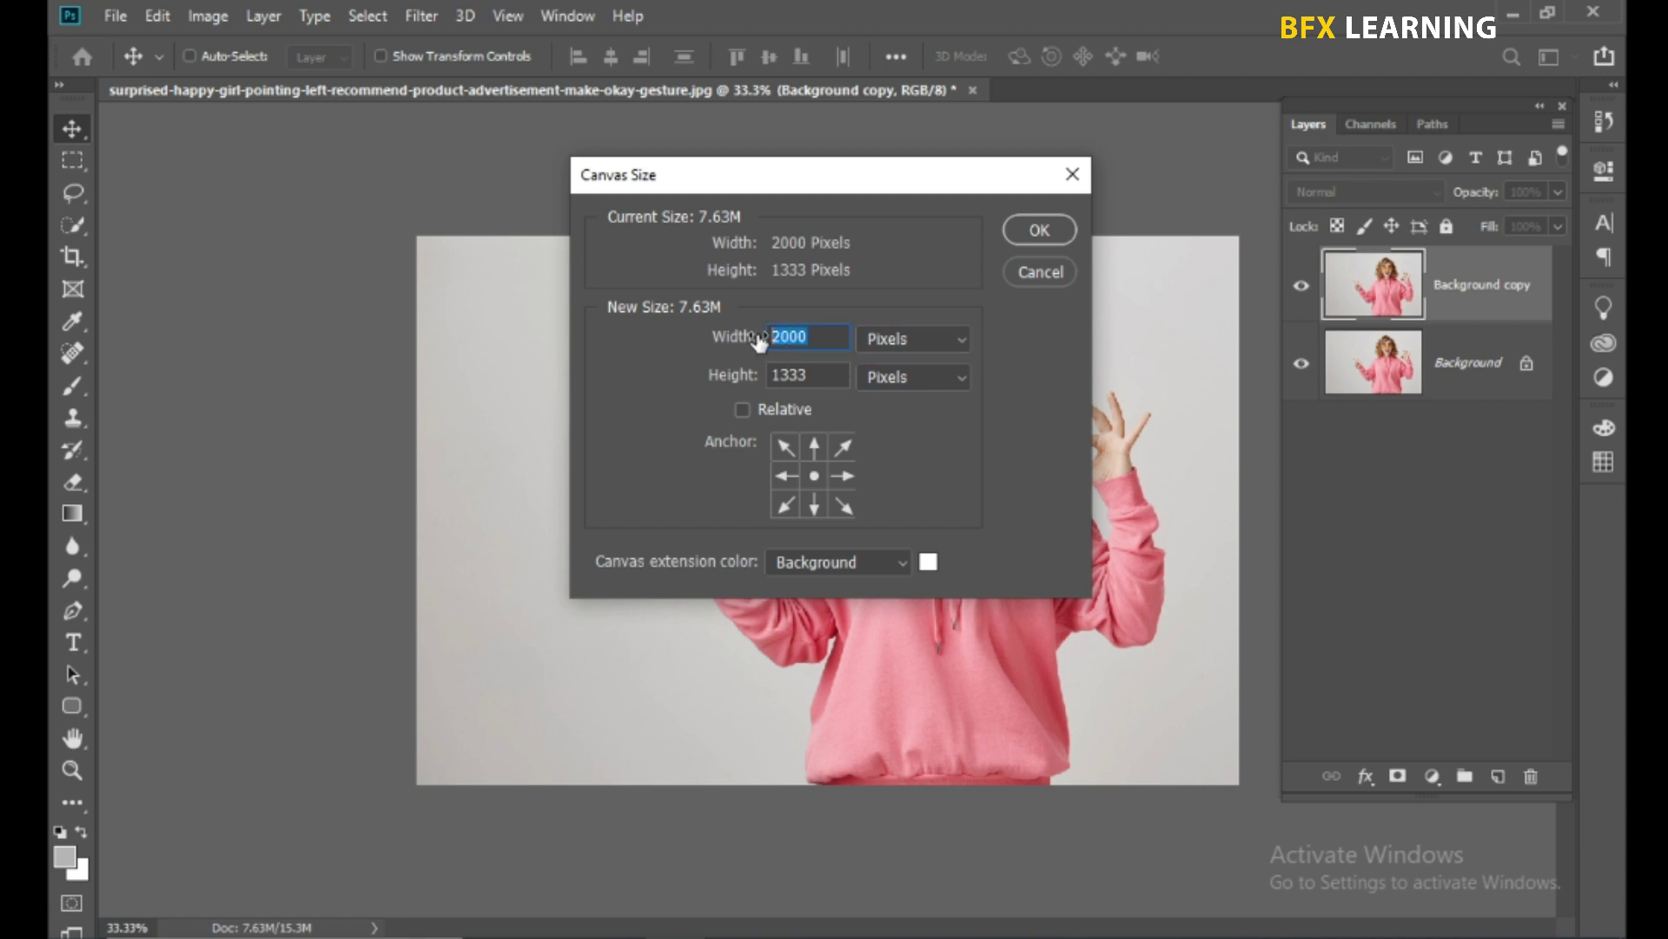
{"action": "type", "text": "1280"}
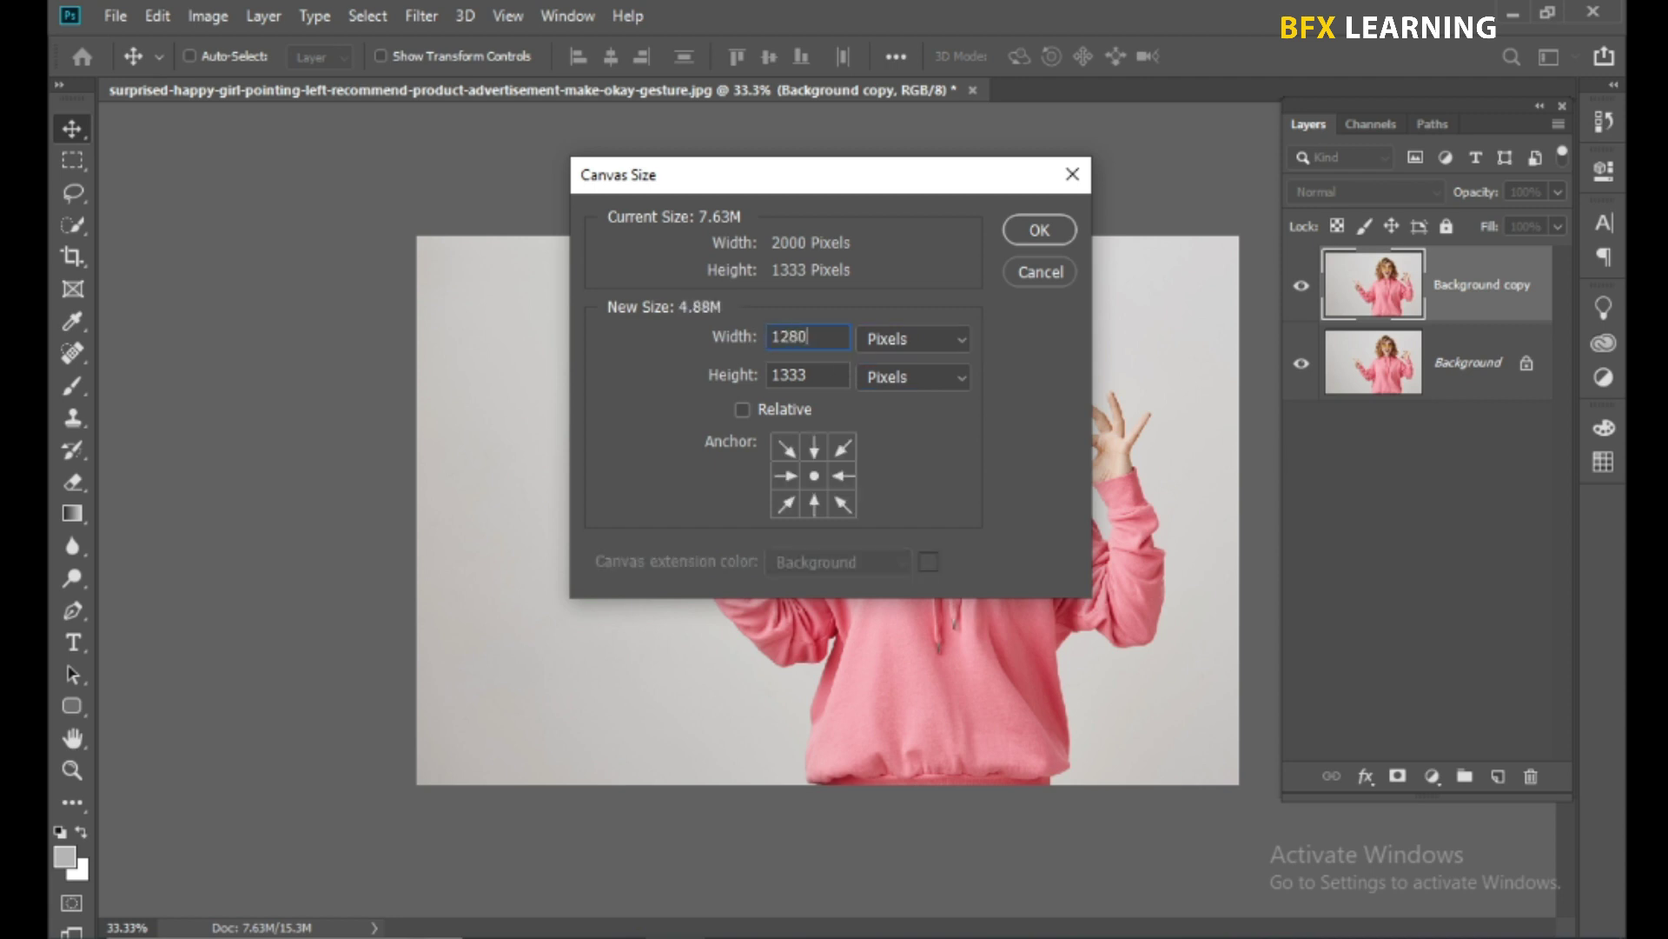
{"action": "key", "text": "Tab"}
{"action": "type", "text": "720"}
{"action": "left_click", "coordinate": [1019, 229]}
- Accept clipping the image to the new canvas and fill the Background layer white
{"action": "left_click", "coordinate": [768, 368]}
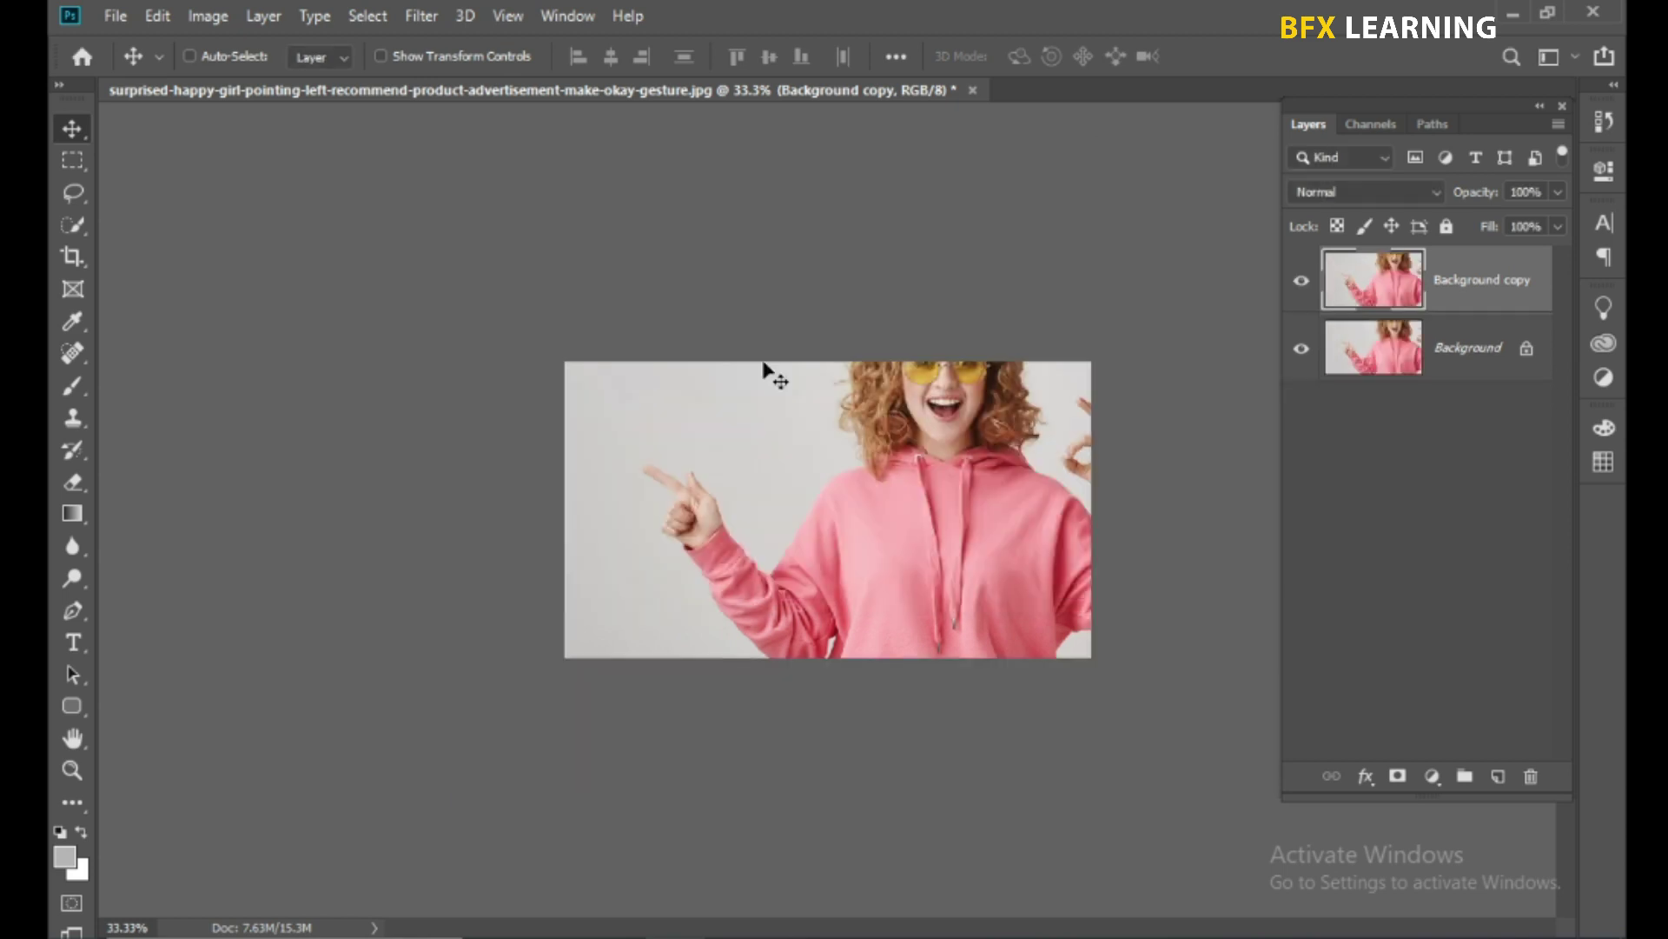
{"action": "left_click", "coordinate": [1471, 371]}
{"action": "key", "text": "ctrl+BackSpace"}
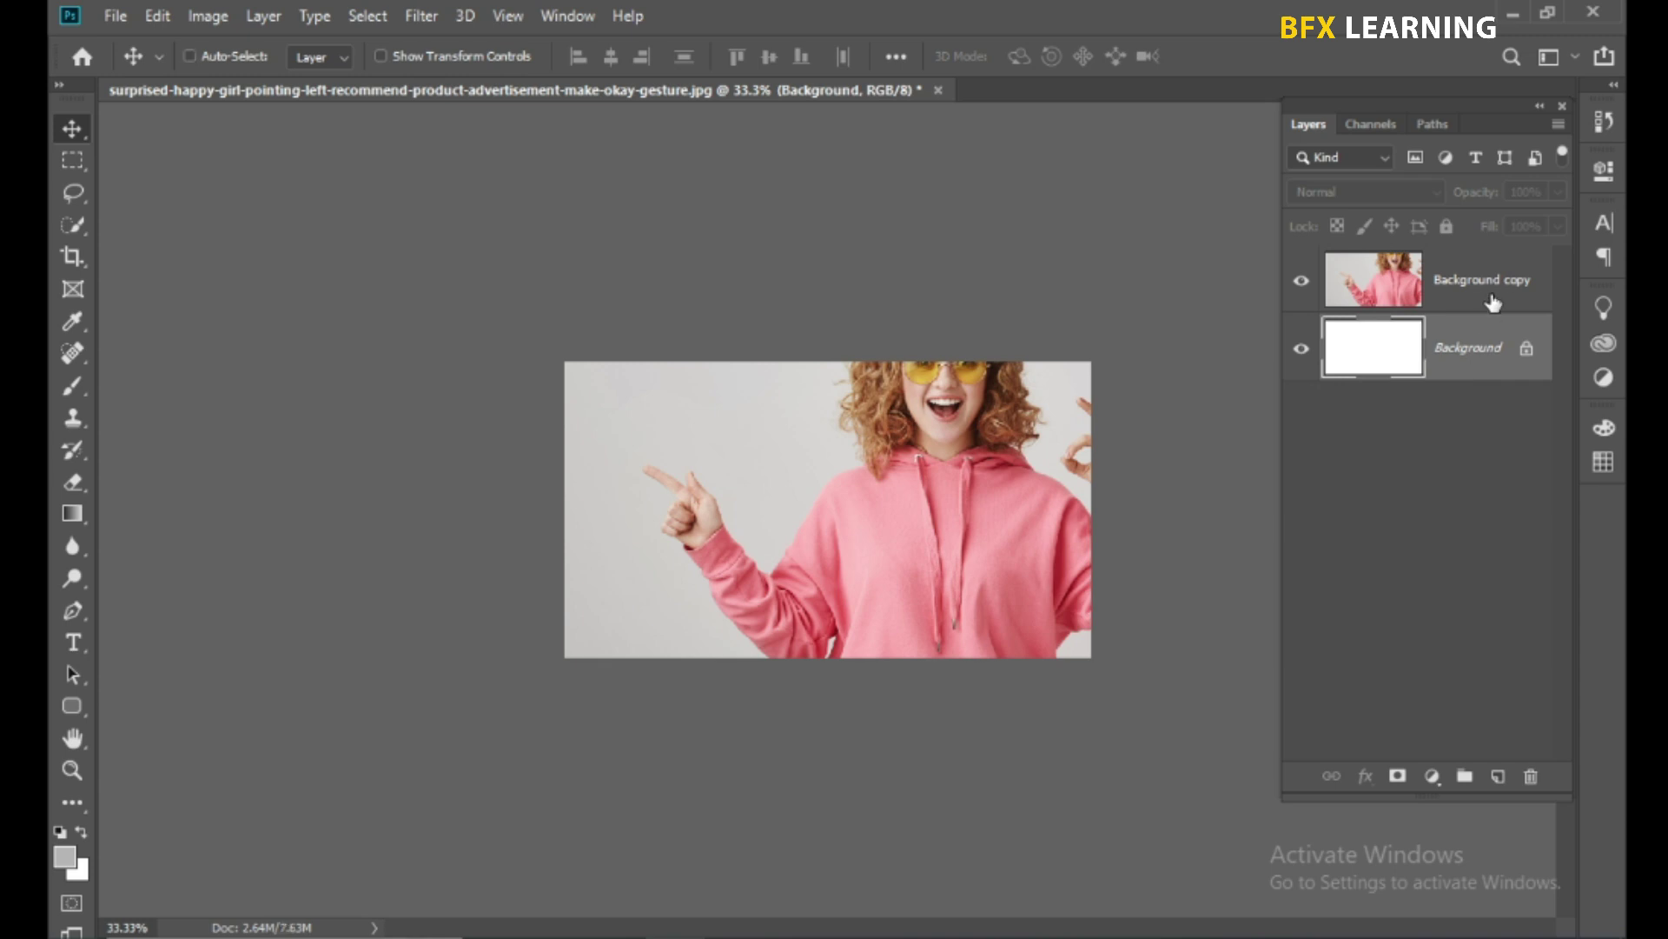
- Convert the Background copy layer to a Smart Object
{"action": "left_click", "coordinate": [1493, 294]}
{"action": "right_click", "coordinate": [1494, 295]}
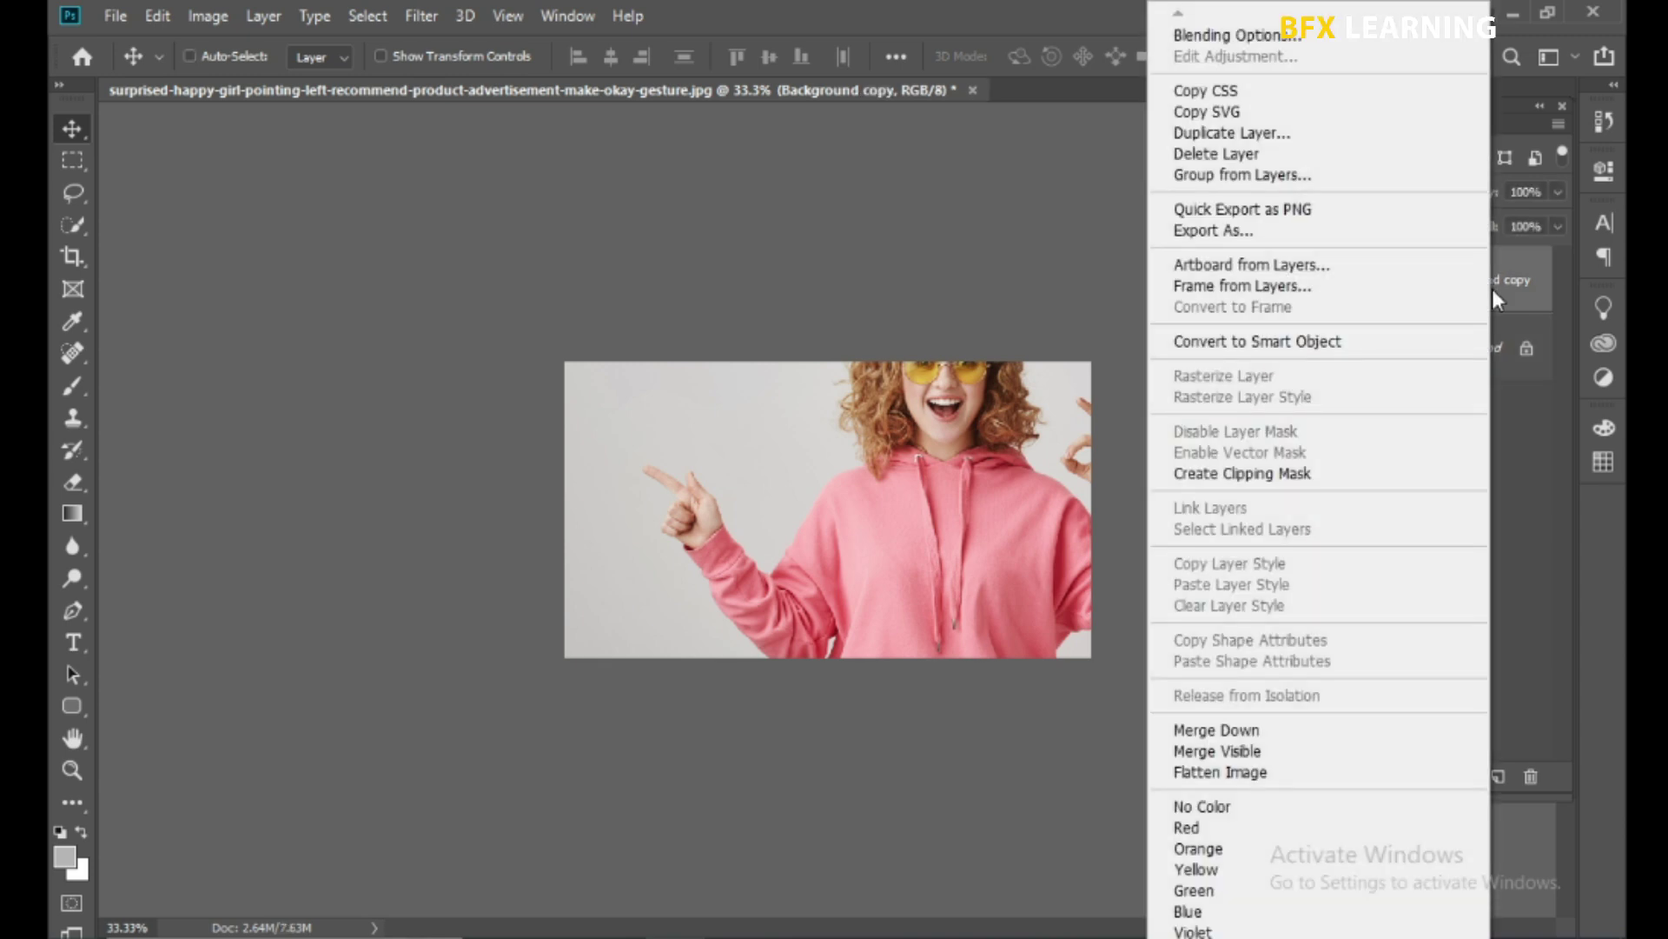
{"action": "left_click", "coordinate": [1255, 341]}
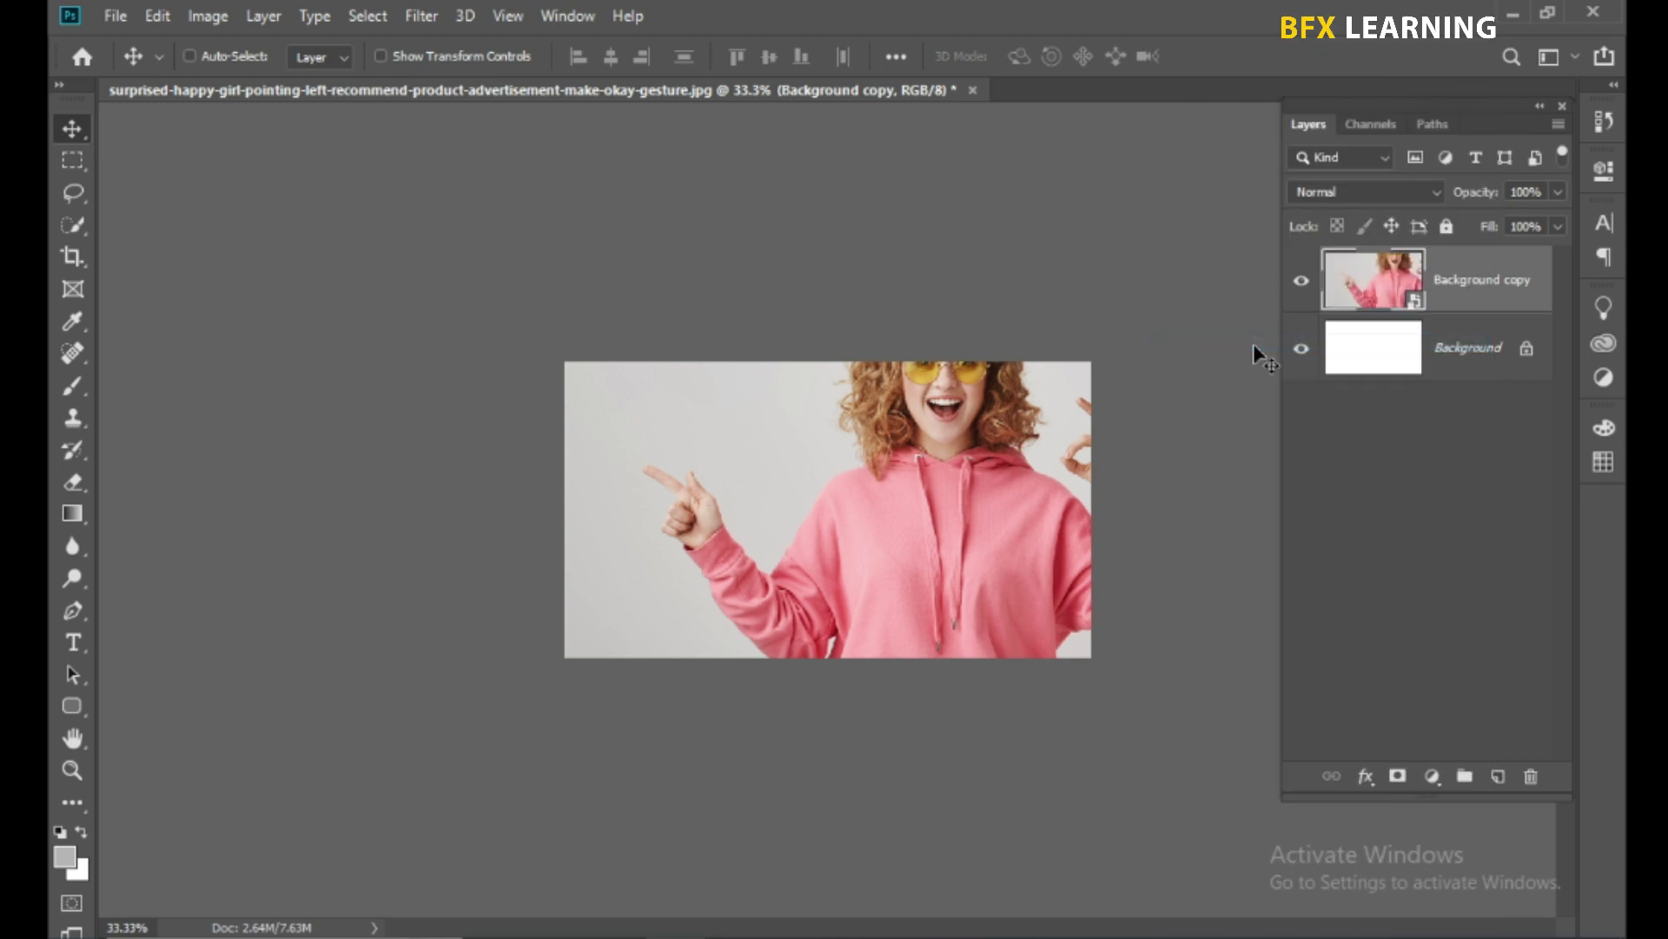
- Free-transform the photo to about 67% and shift it left, leaving white on the right
{"action": "key", "text": "ctrl+t"}
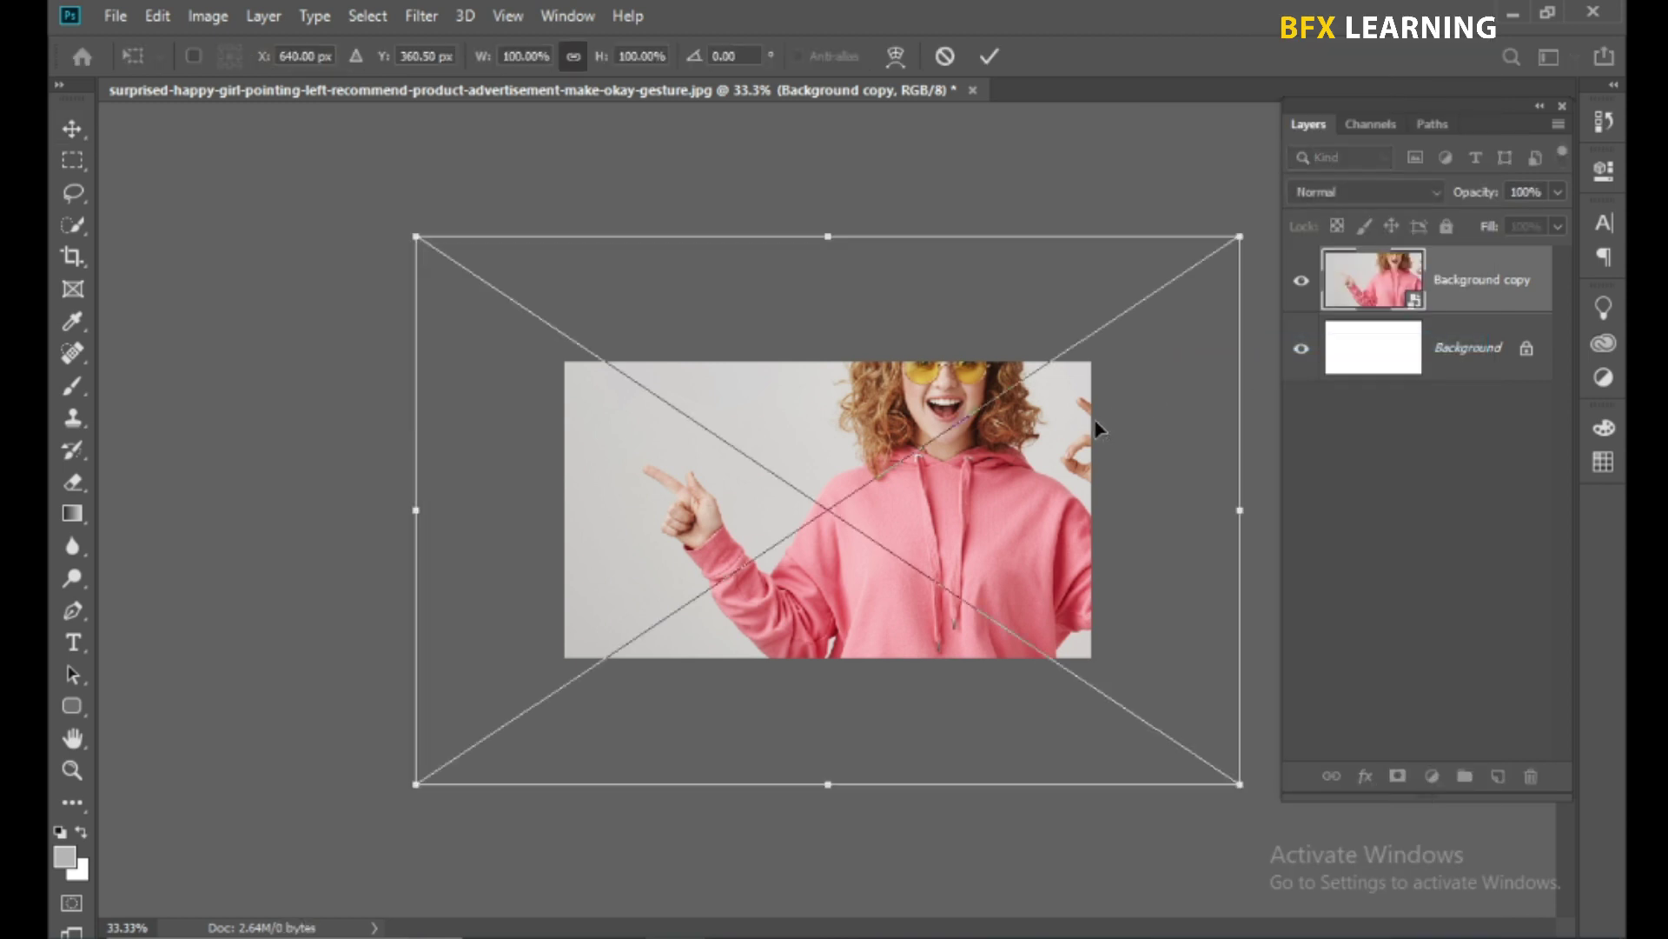
{"action": "left_click_drag", "start_coordinate": [1238, 238], "coordinate": [1084, 351]}
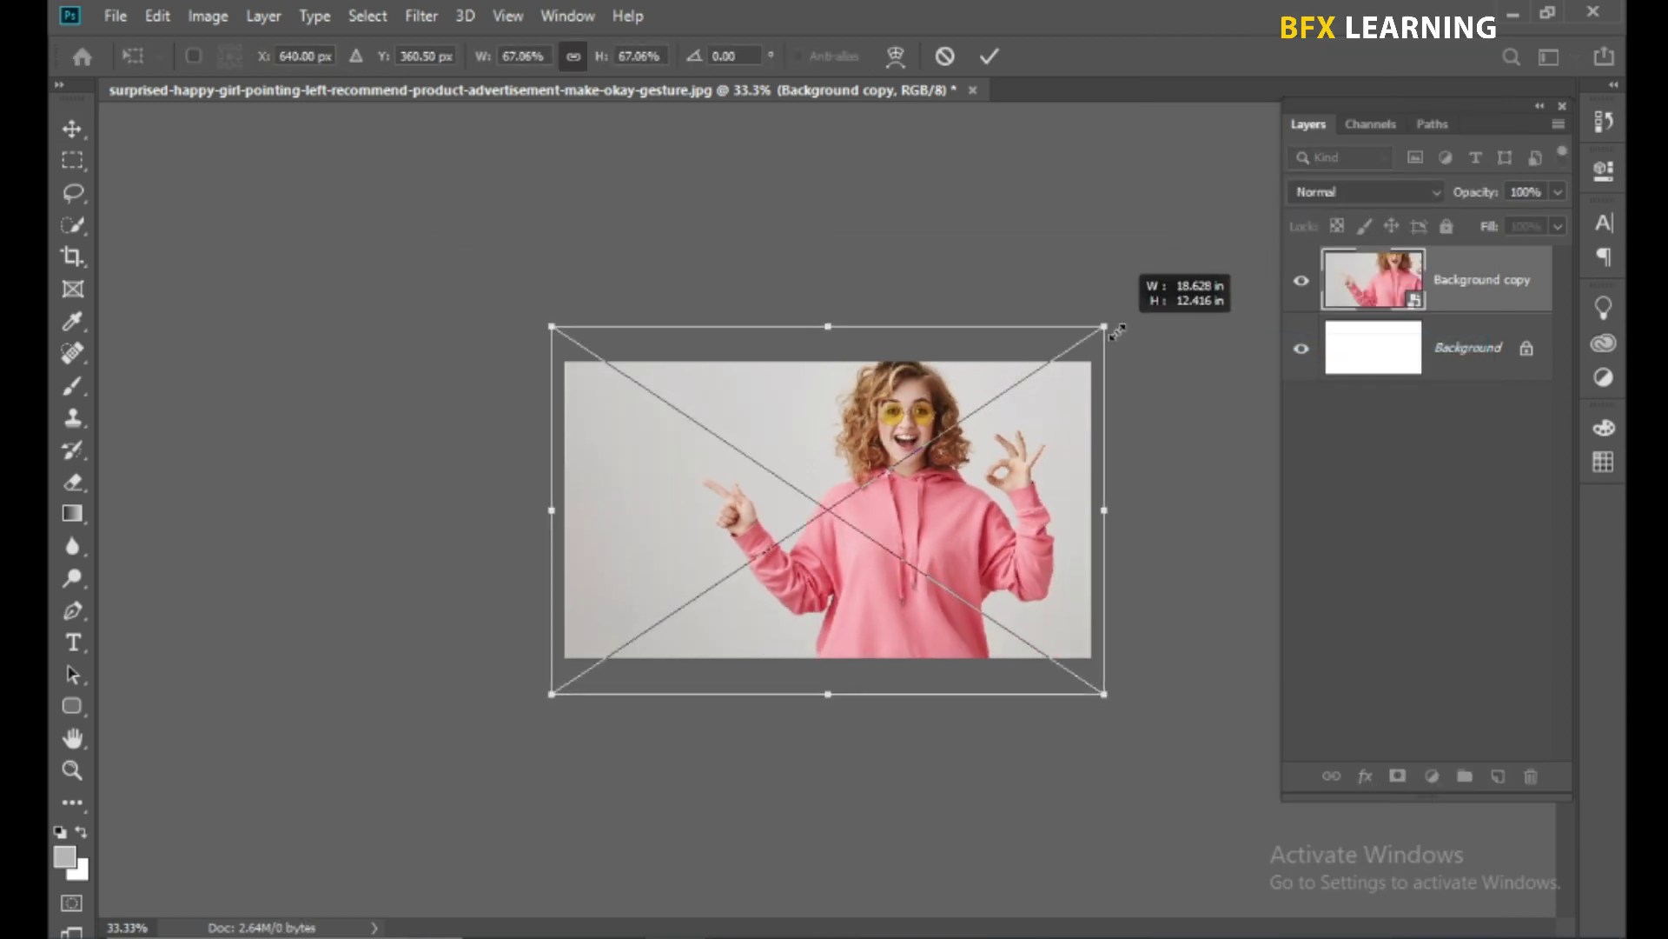
{"action": "left_click_drag", "start_coordinate": [1018, 438], "coordinate": [971, 445]}
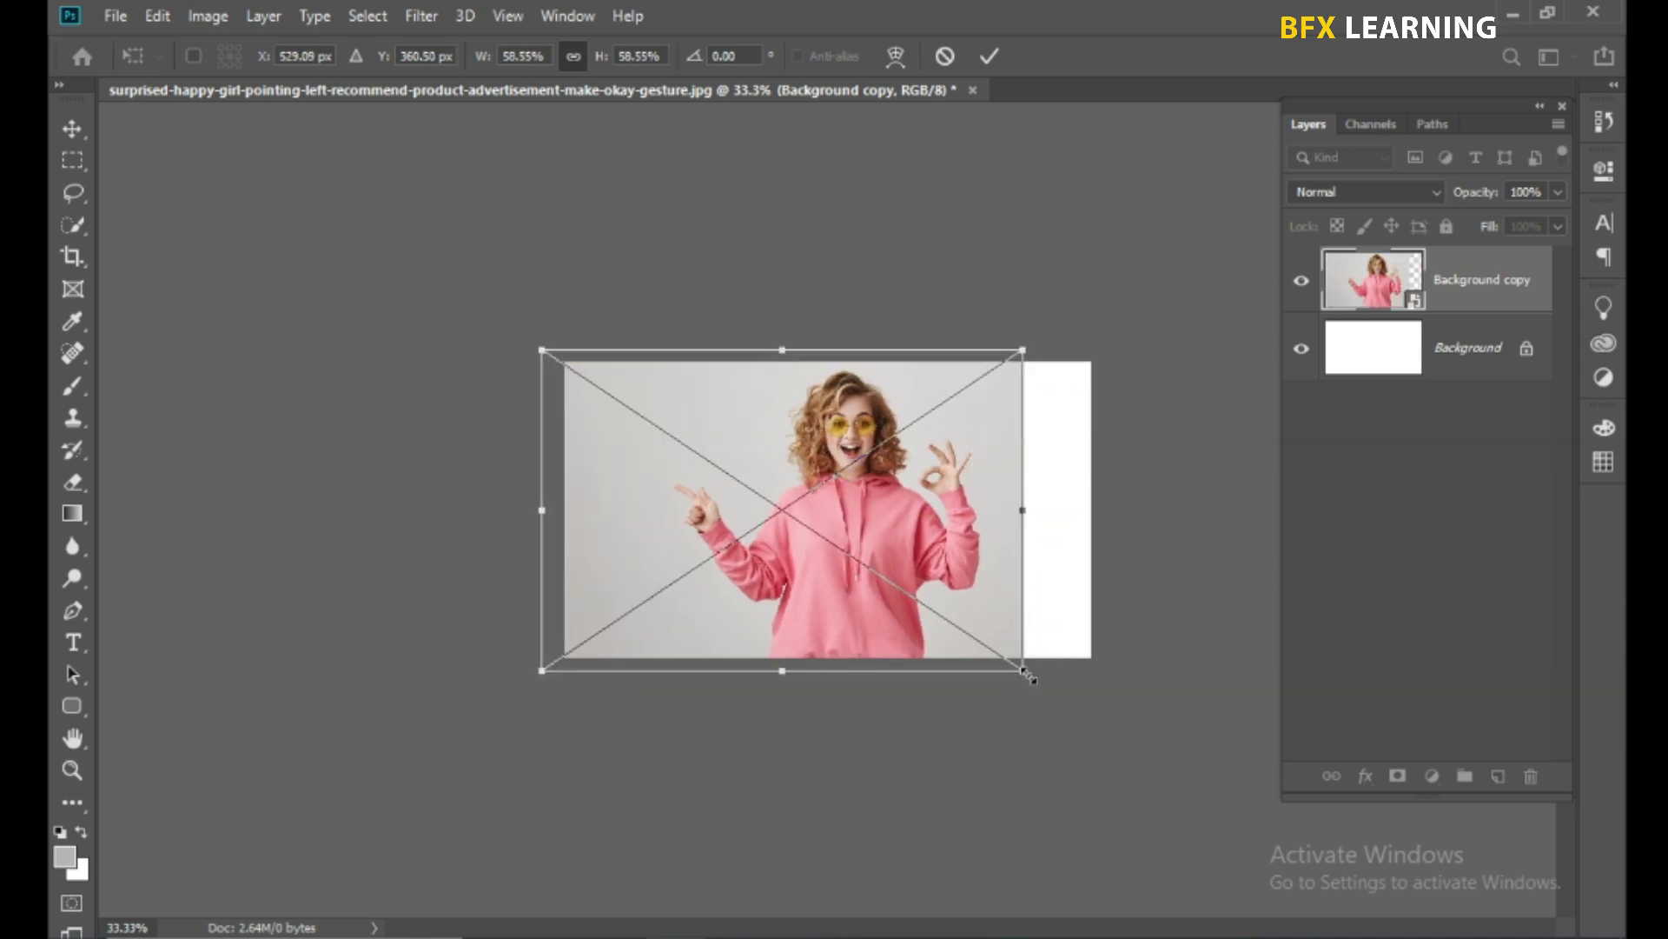
{"action": "left_click_drag", "start_coordinate": [1023, 671], "coordinate": [1057, 694]}
{"action": "left_click_drag", "start_coordinate": [1005, 580], "coordinate": [996, 599]}
{"action": "key", "text": "ctrl+plus"}
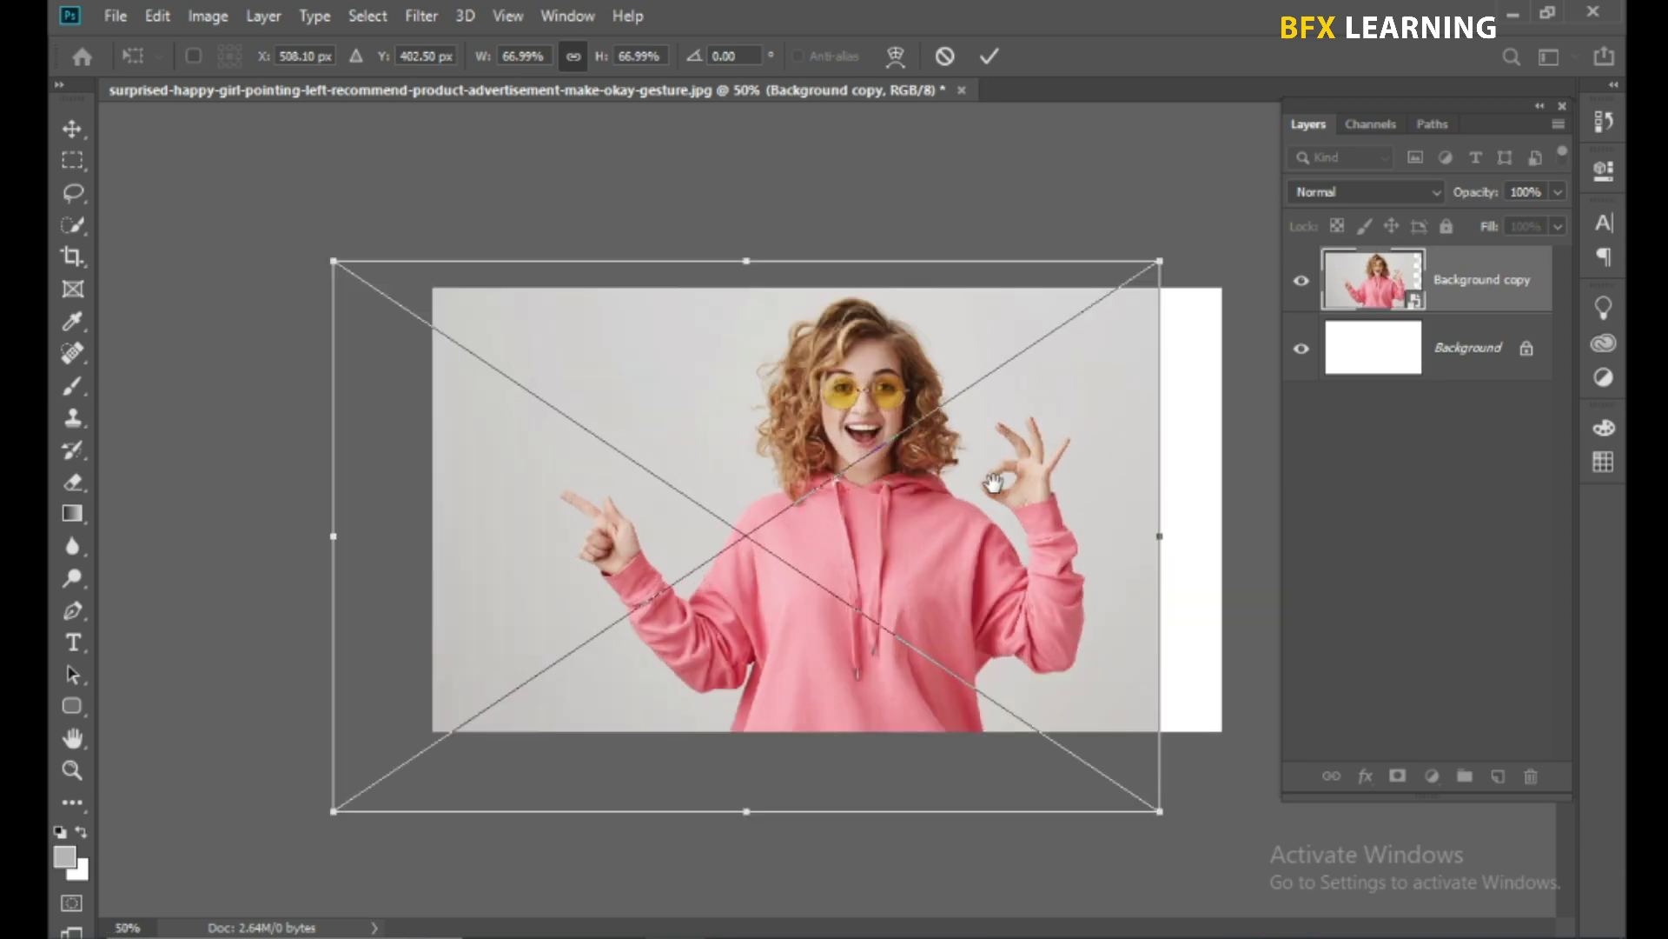
{"action": "key", "text": "Return"}
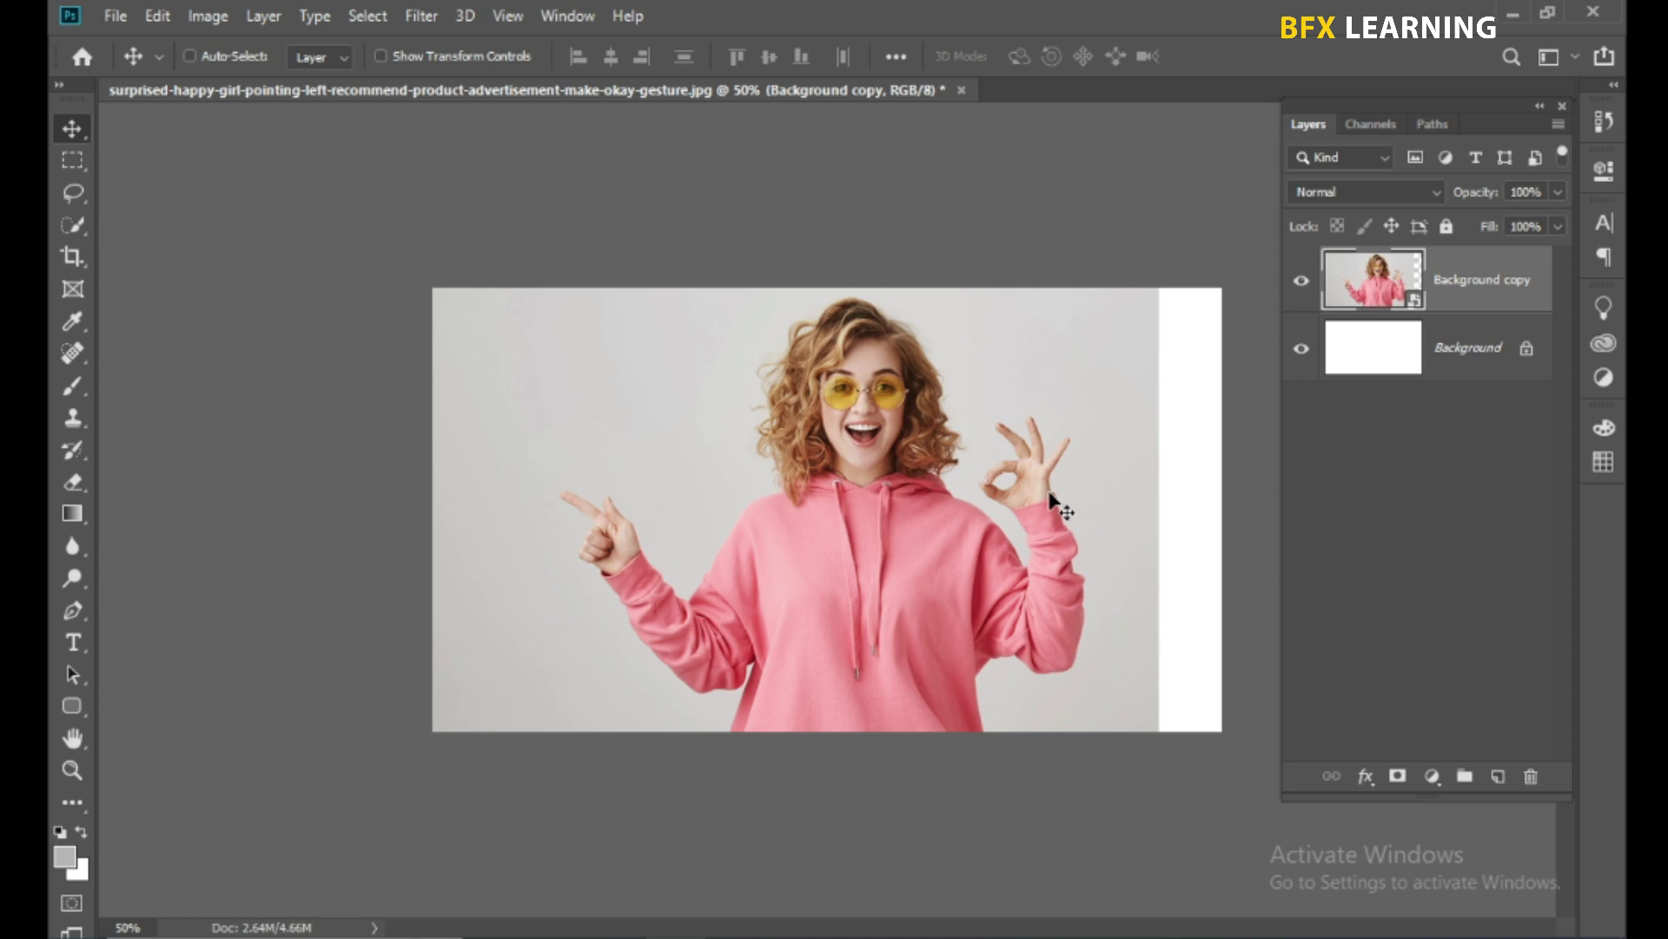
- Select the girl with Select Subject, then trim stray selection near her OK hand with Quick Selection
{"action": "left_click", "coordinate": [378, 17]}
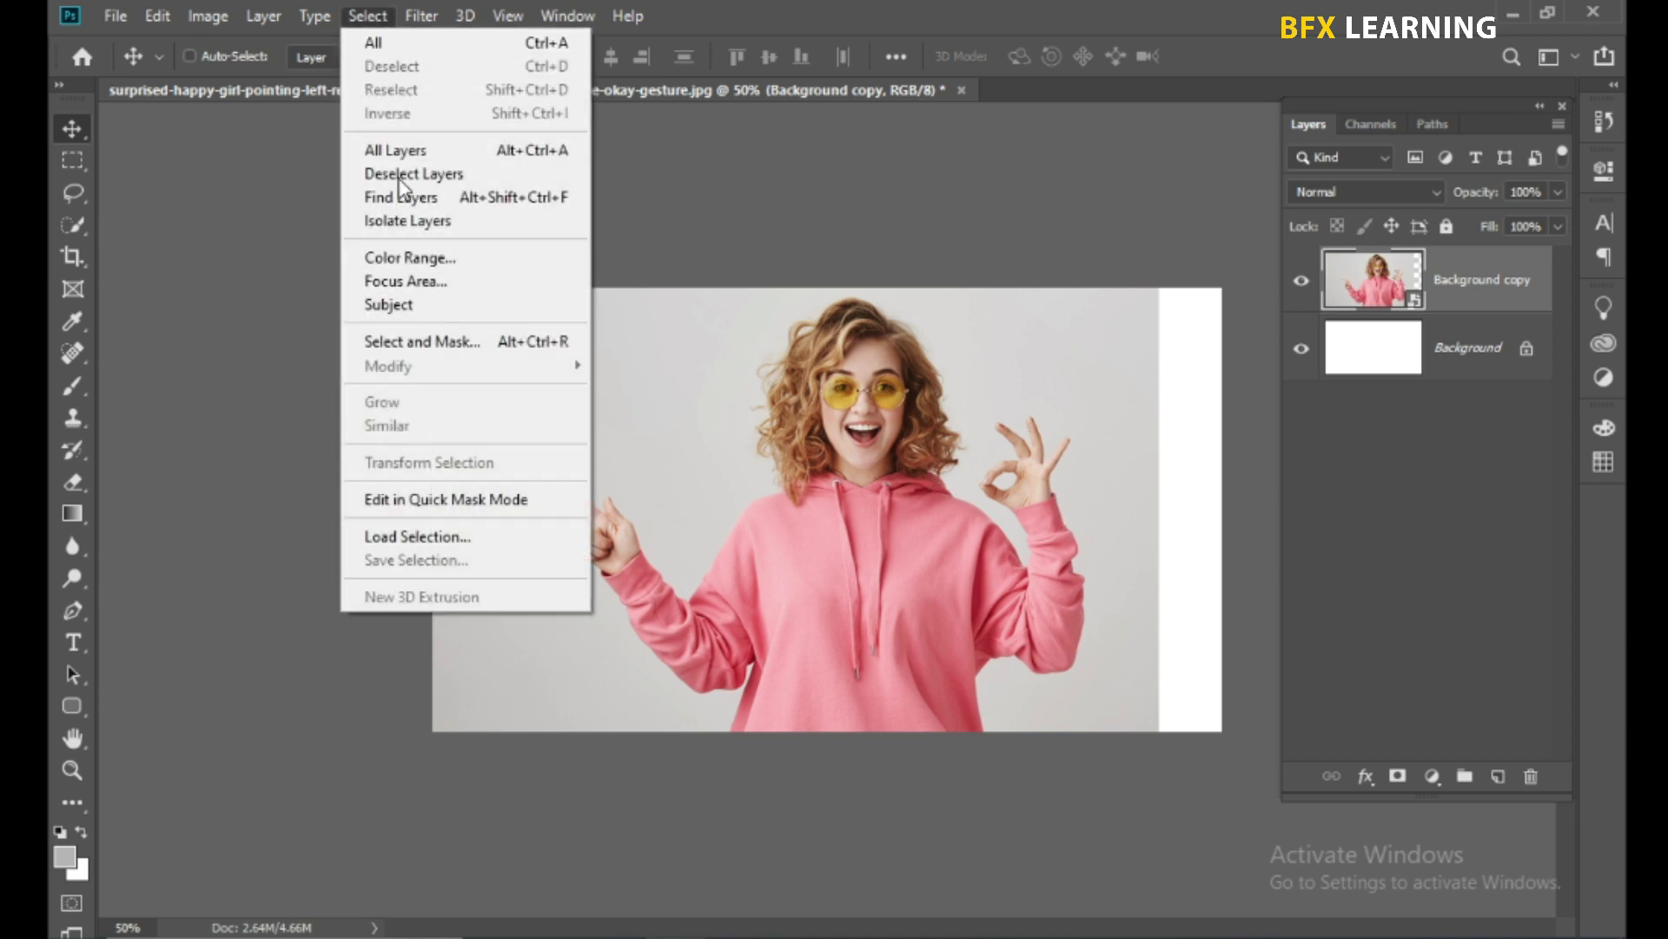
{"action": "left_click", "coordinate": [439, 311]}
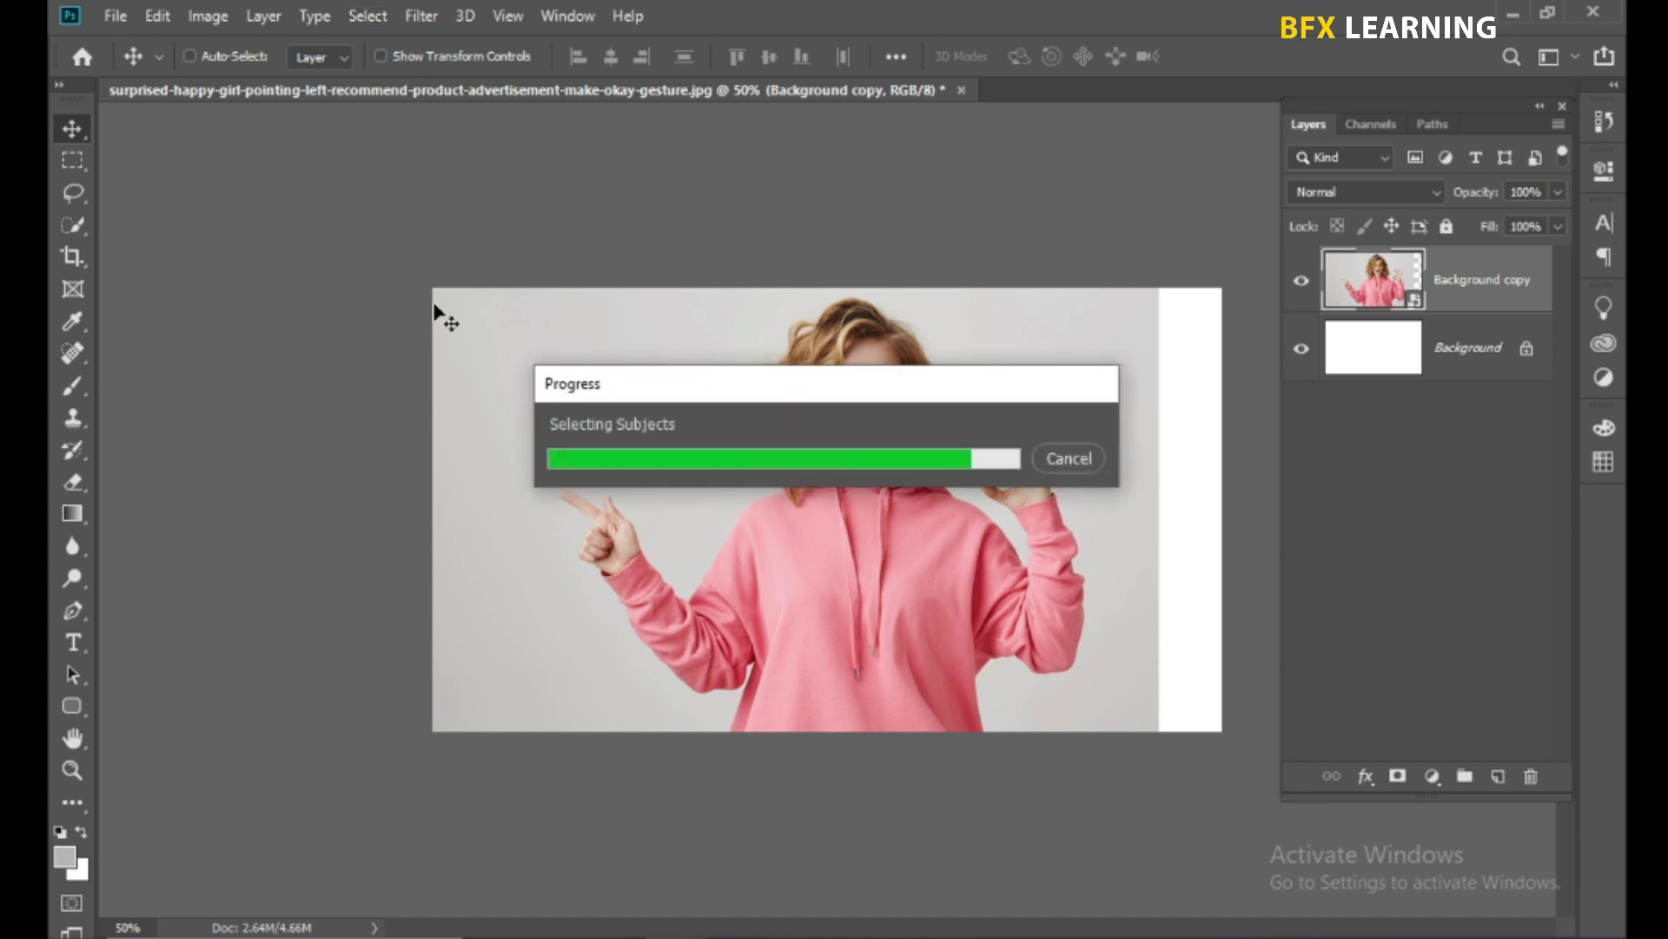
{"action": "key", "text": "ctrl+space"}
{"action": "left_click", "coordinate": [990, 452]}
{"action": "left_click", "coordinate": [1072, 566]}
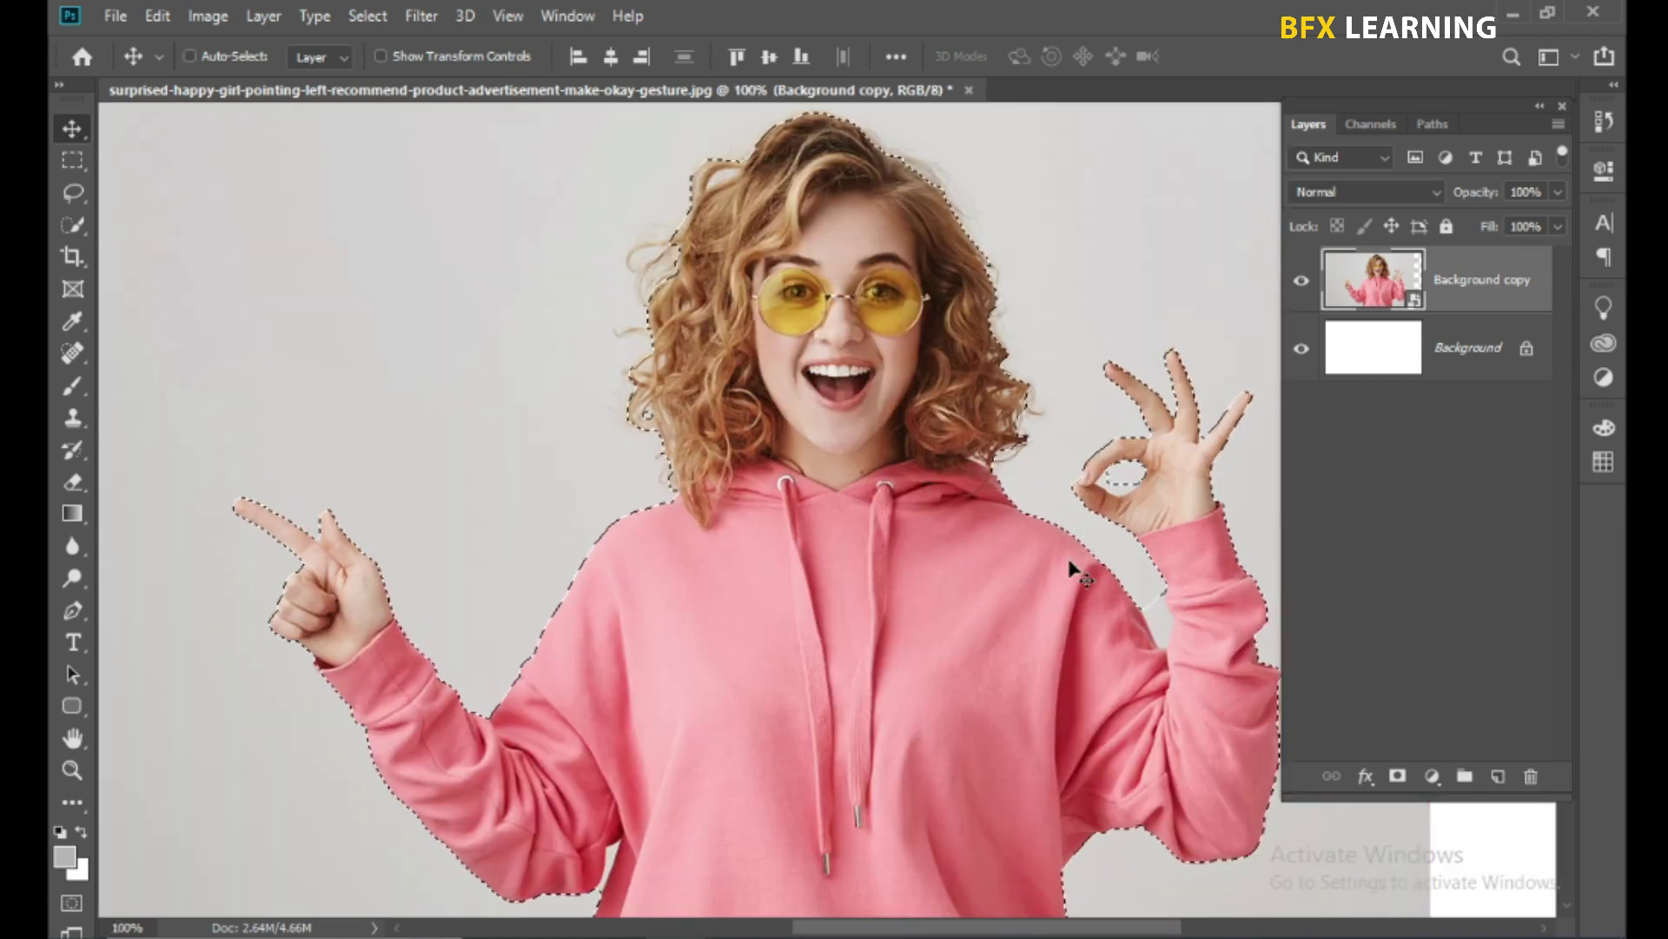
{"action": "key", "text": "w"}
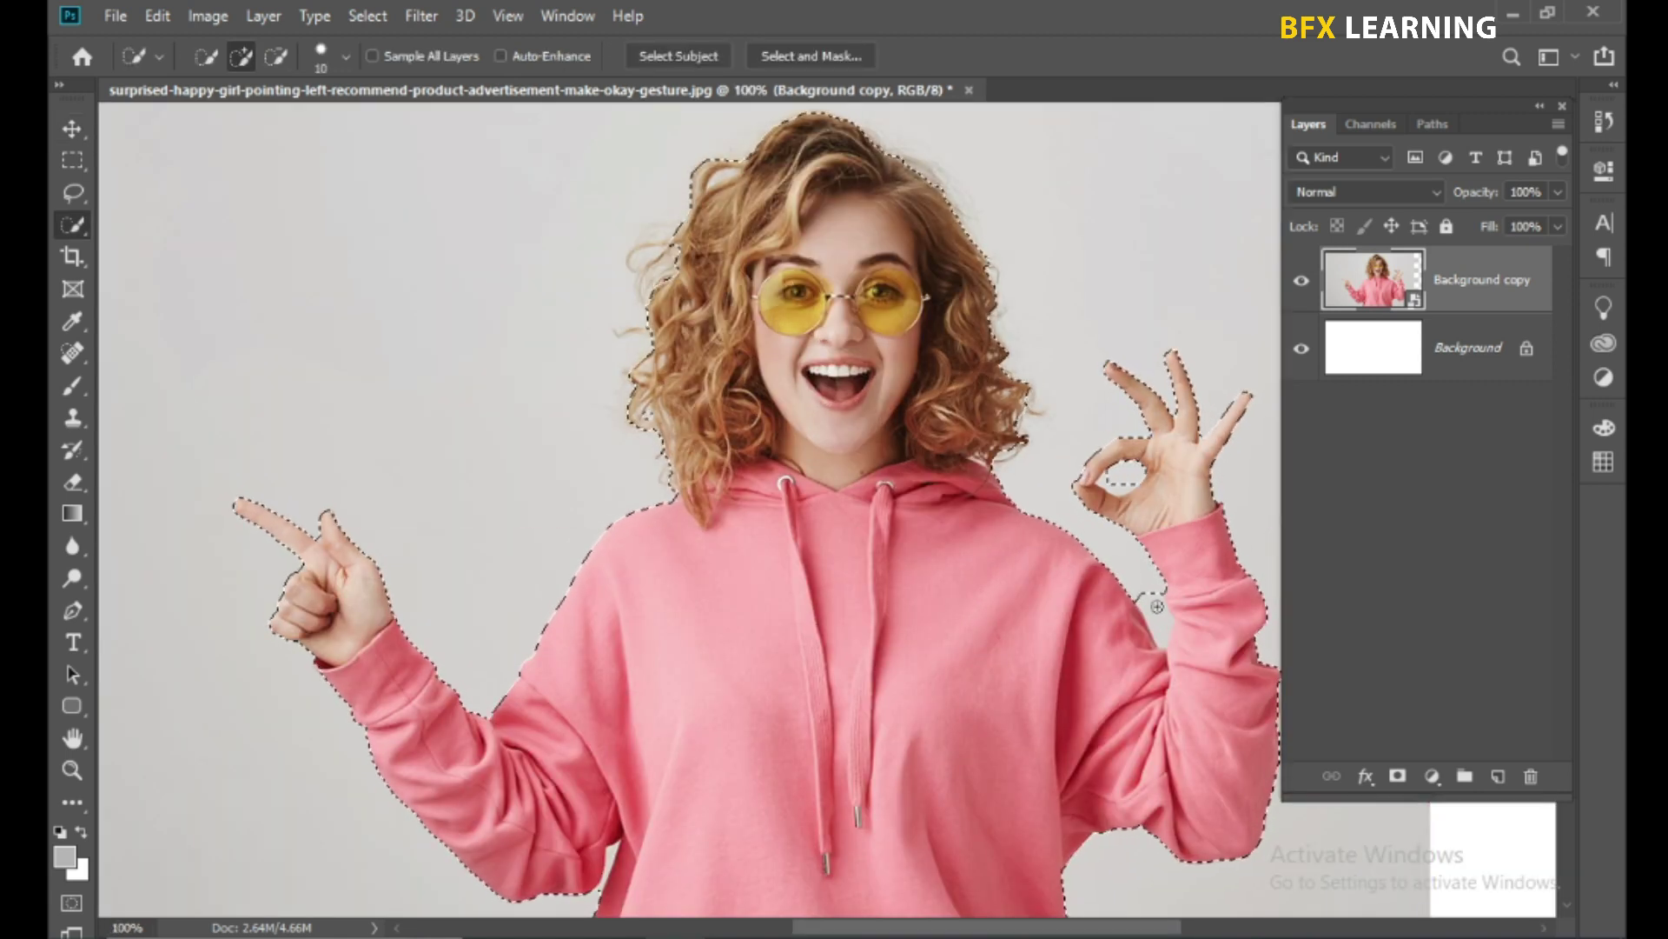
{"action": "left_click_drag", "start_coordinate": [1138, 583], "coordinate": [1113, 485]}
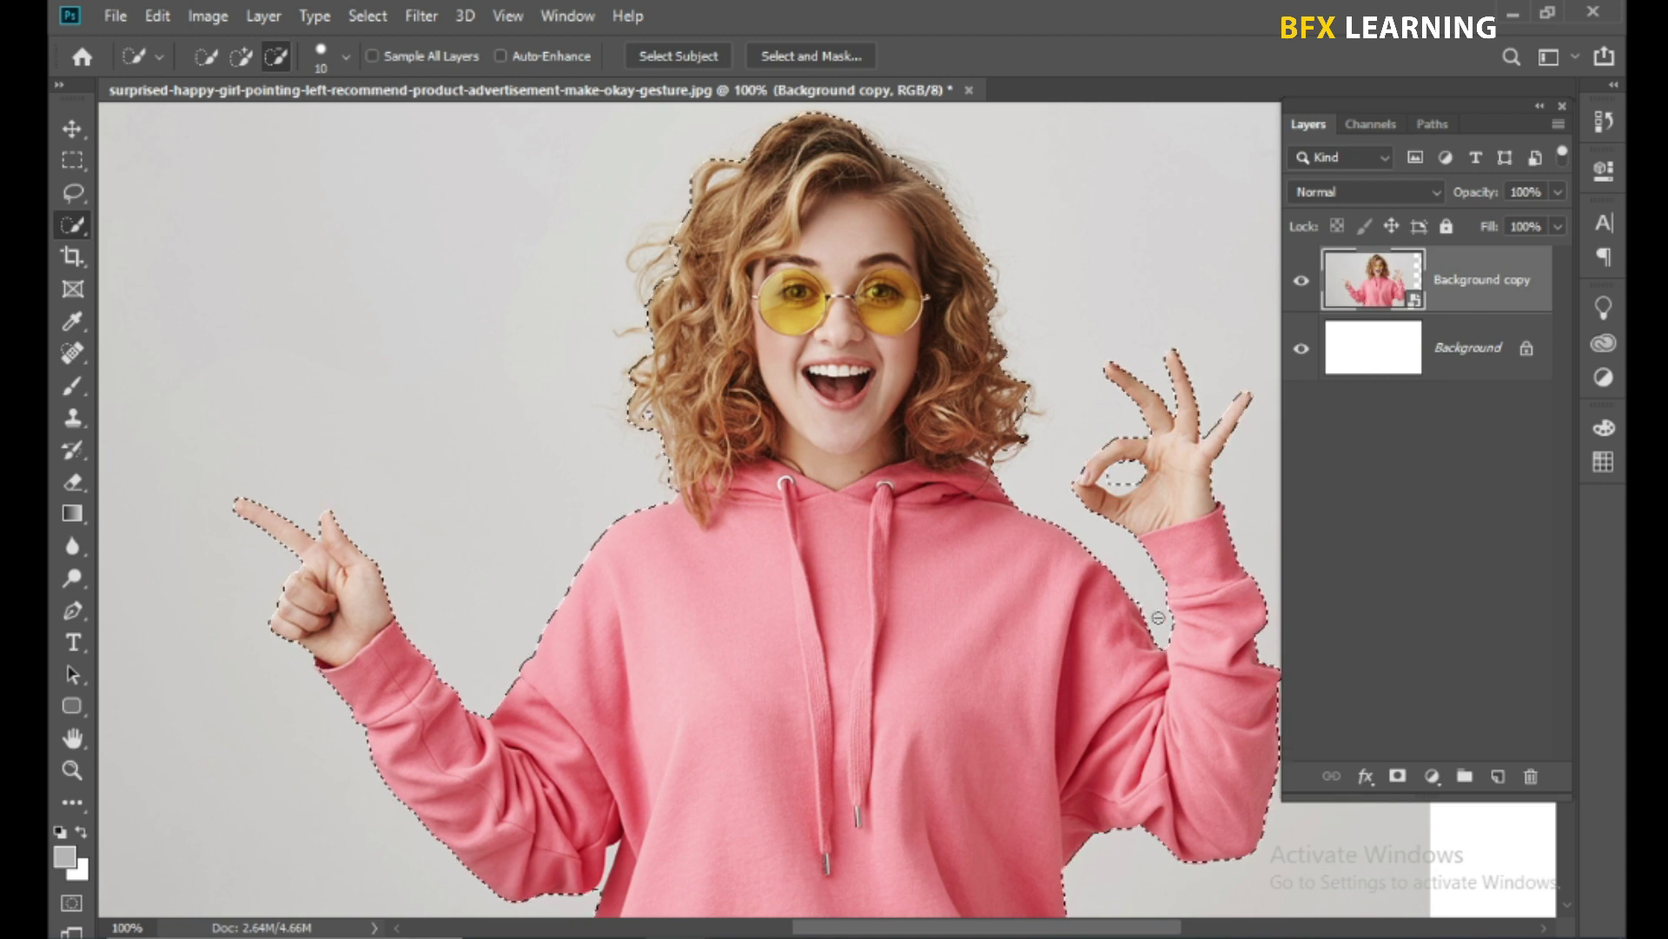
{"action": "scroll", "coordinate": [1201, 634], "scroll_direction": "down", "scroll_amount": 1}
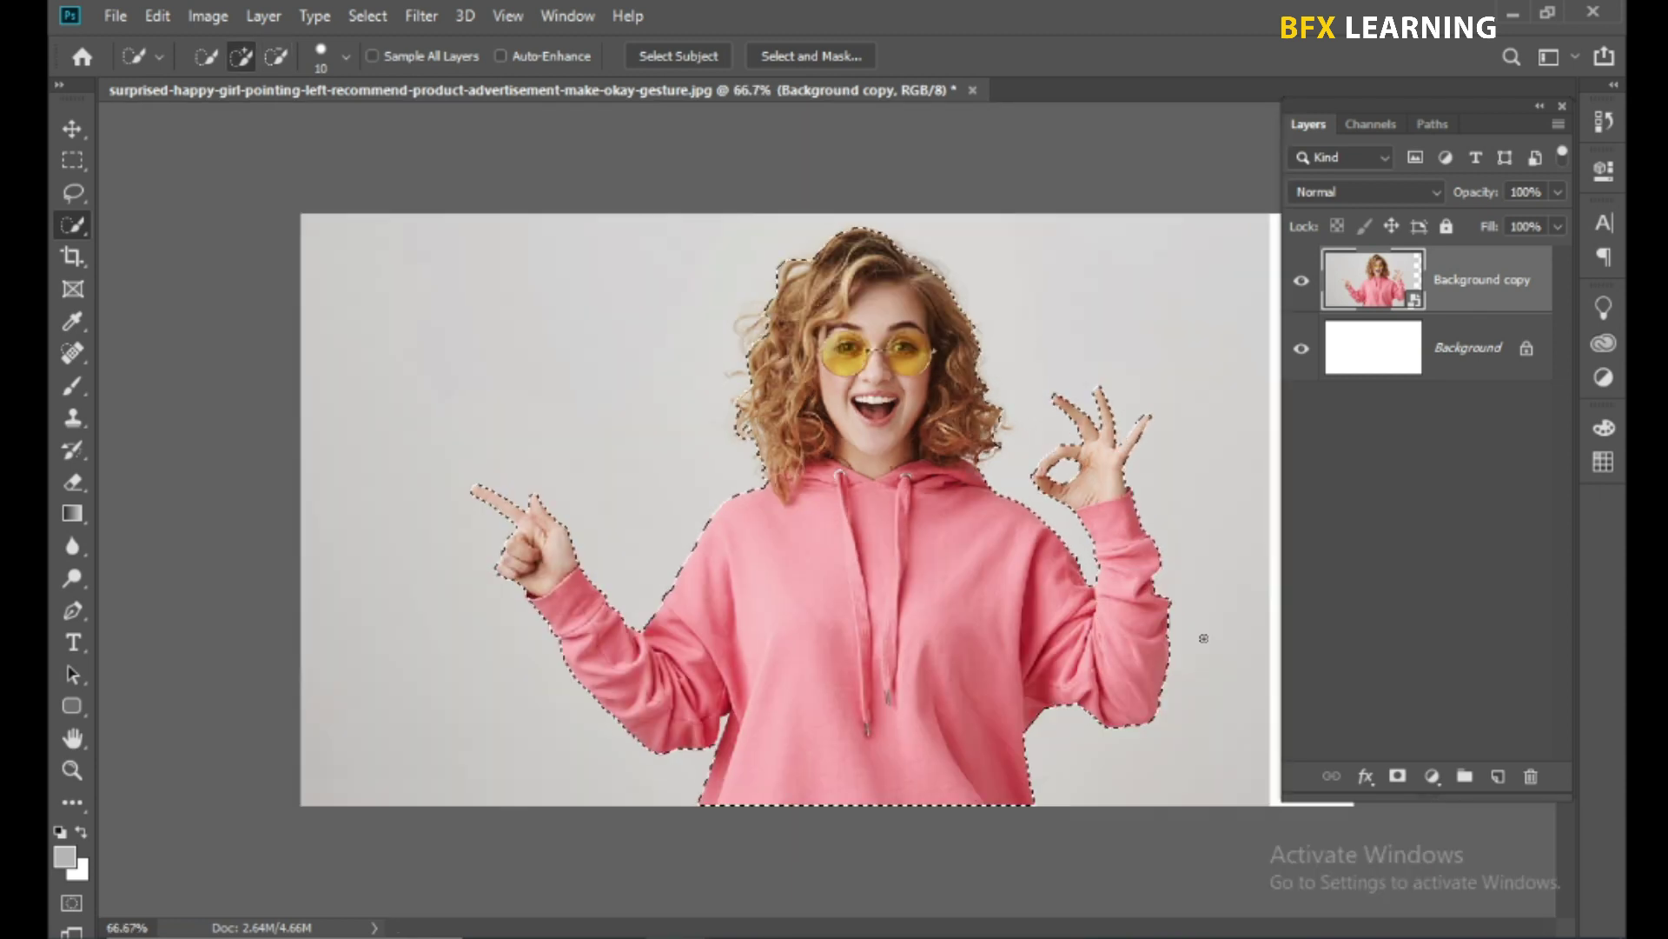
- Add a layer mask hiding the grey backdrop and show the mask's Properties panel
{"action": "left_click", "coordinate": [1396, 776]}
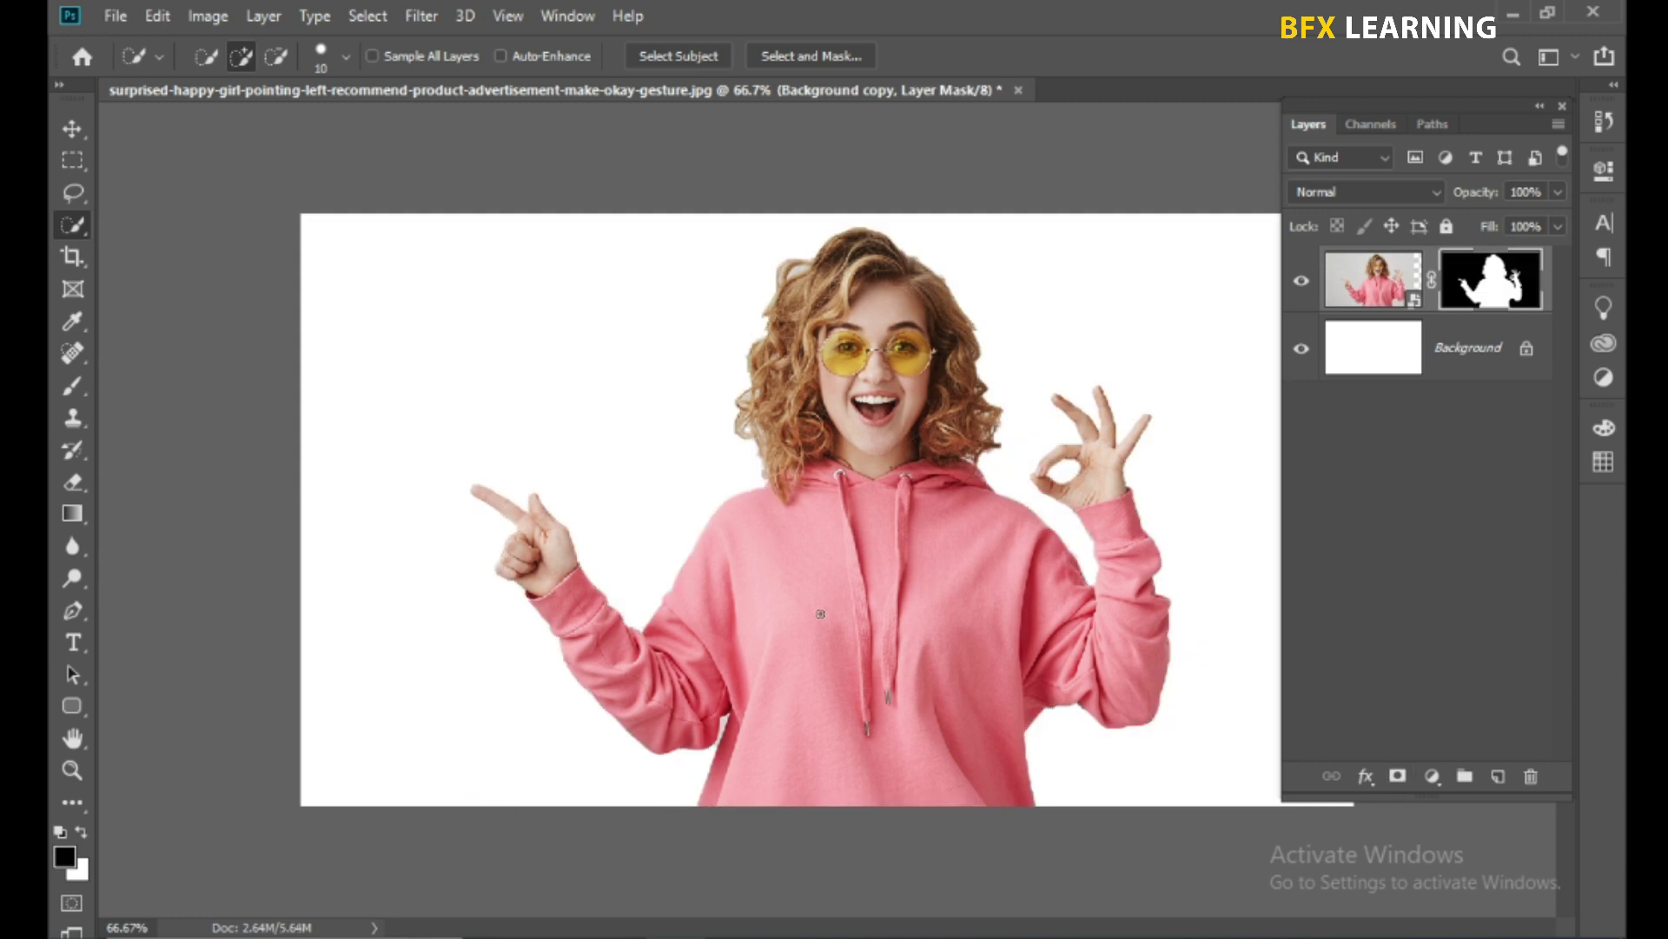
{"action": "key", "text": "v"}
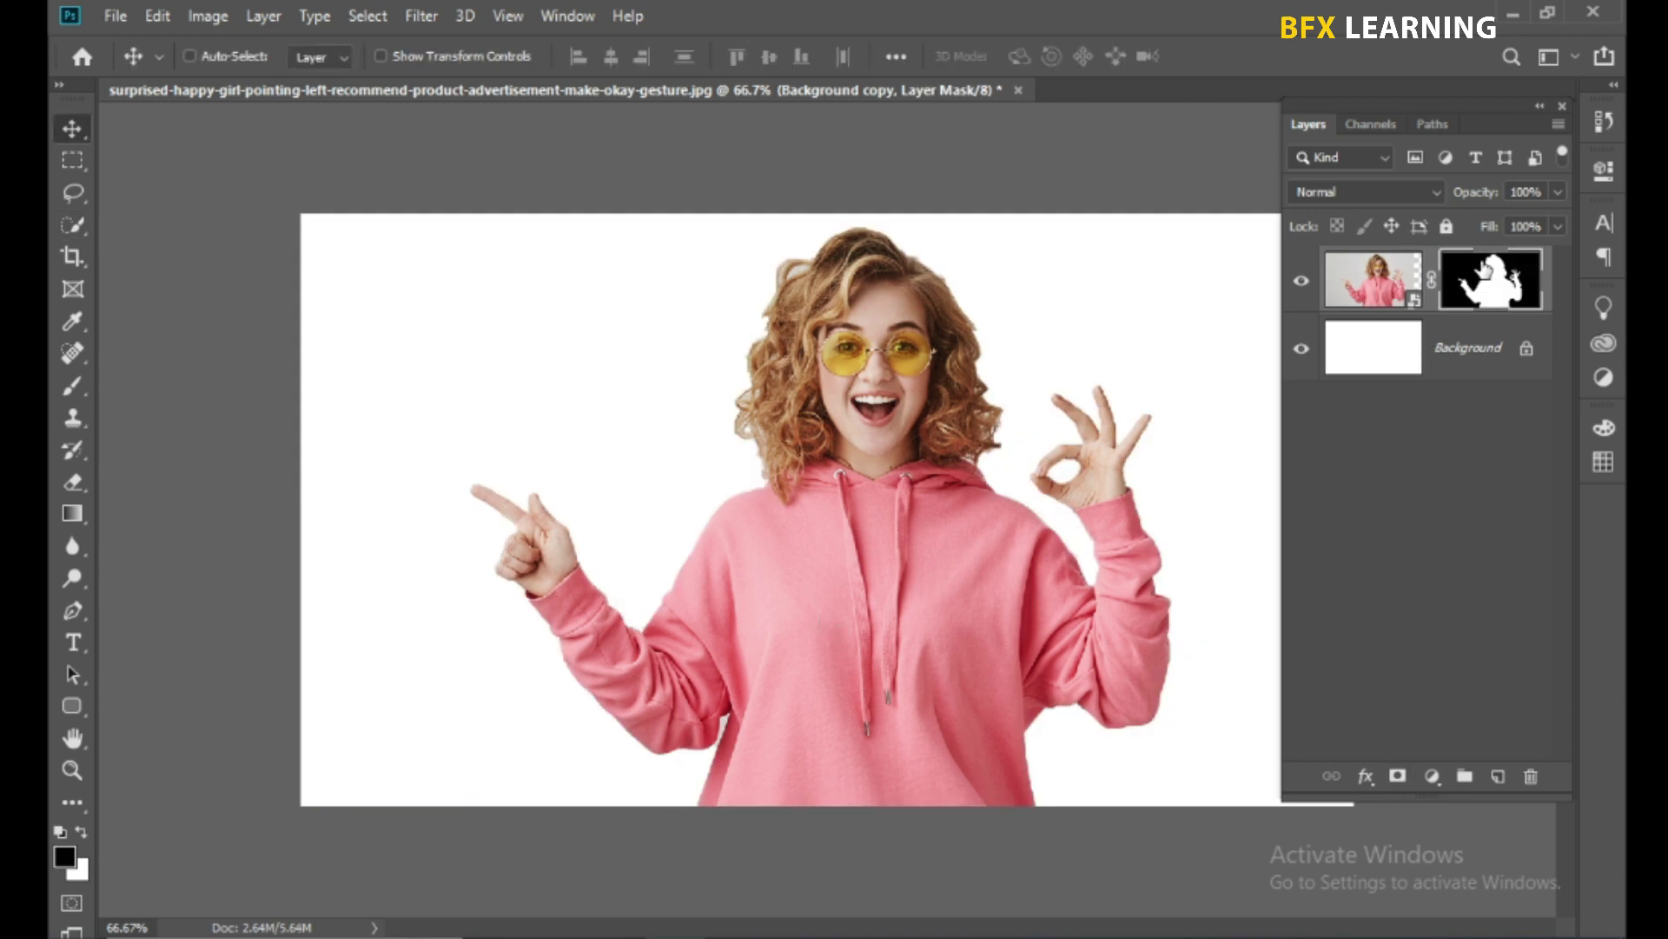
{"action": "left_click", "coordinate": [578, 18]}
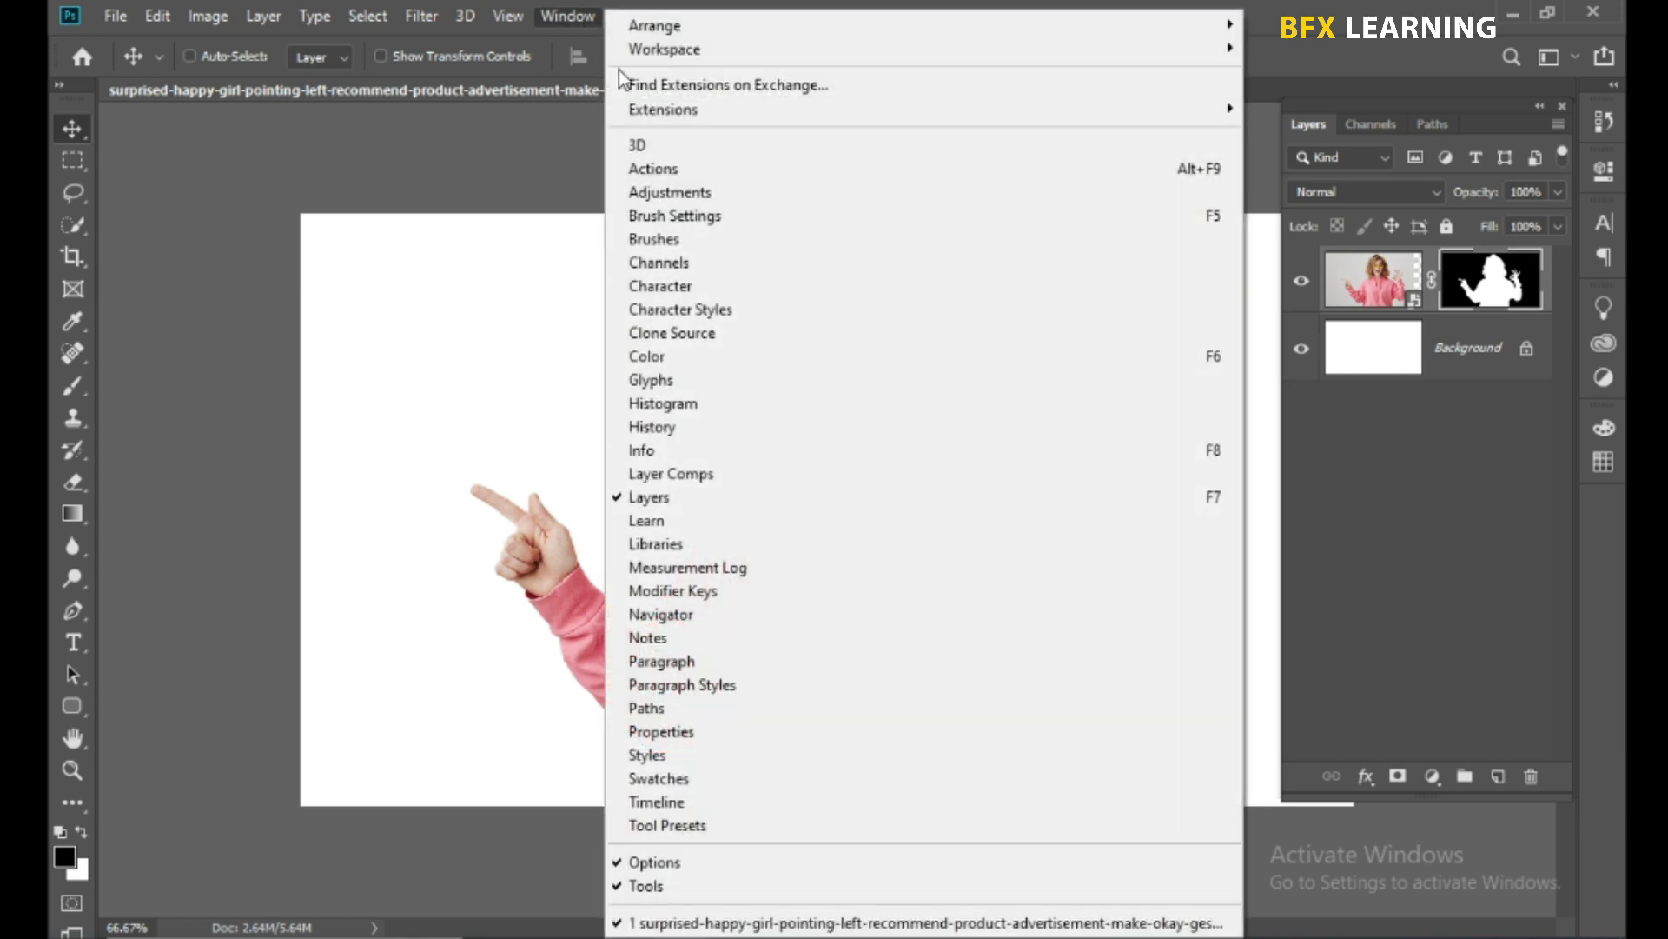
{"action": "left_click", "coordinate": [706, 734]}
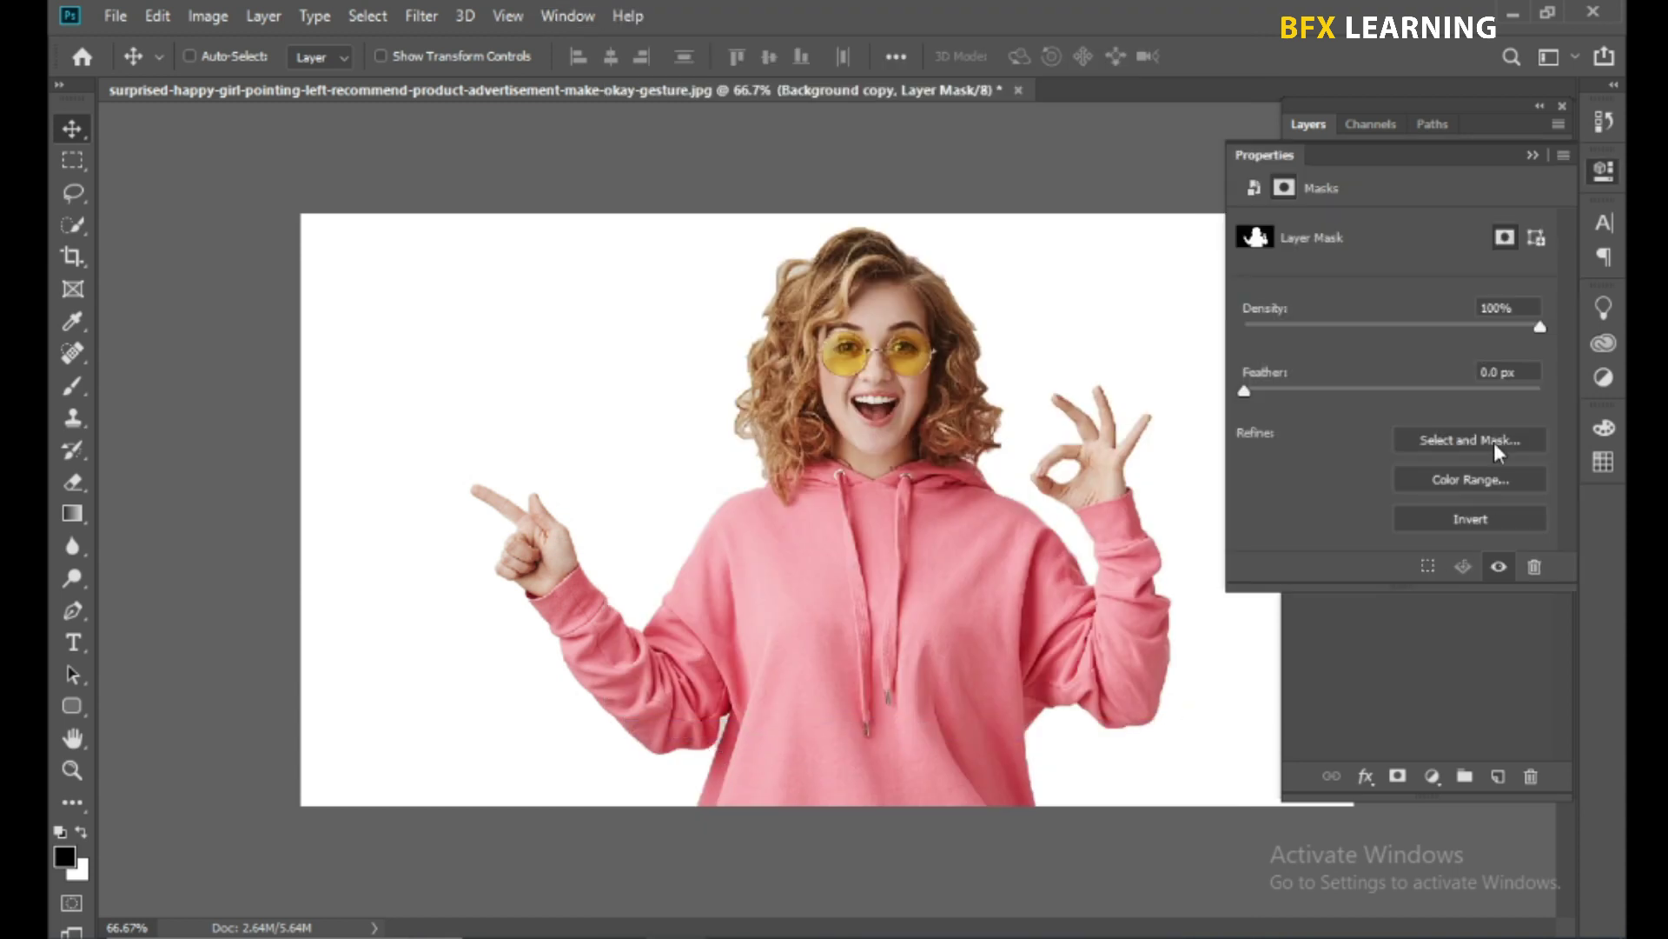
- In Select and Mask, enable Decontaminate Colors at 100% for the girl's mask
{"action": "left_click", "coordinate": [1468, 439]}
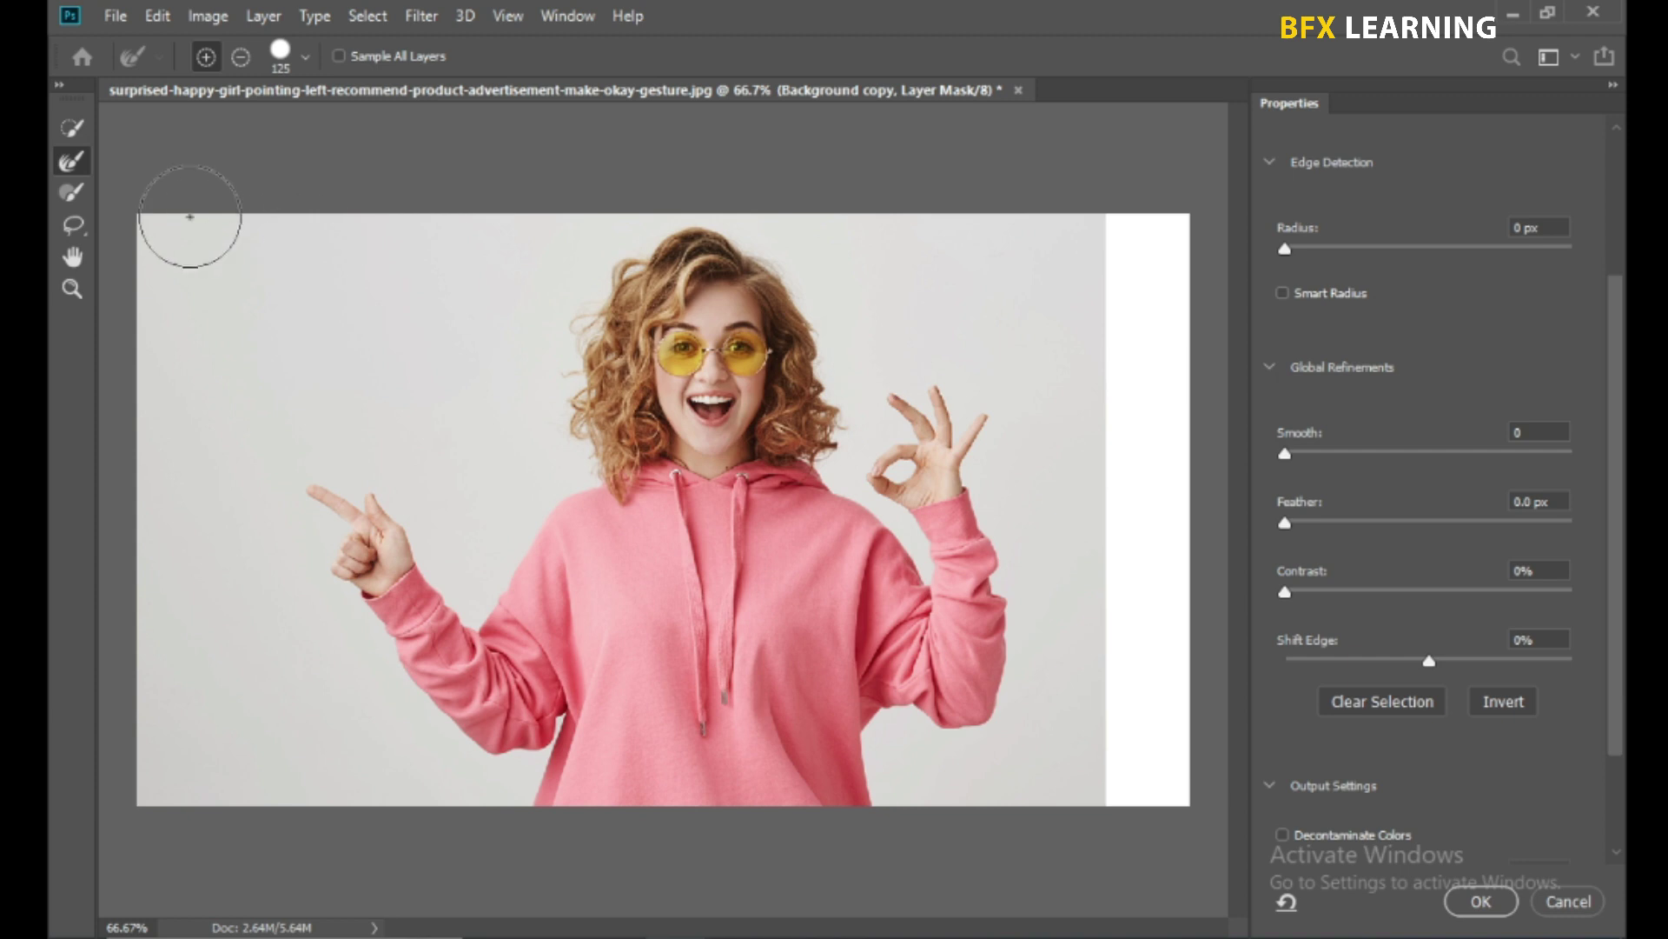
{"action": "left_click", "coordinate": [87, 174]}
{"action": "scroll", "coordinate": [1623, 711], "scroll_direction": "down", "scroll_amount": 4}
{"action": "scroll", "coordinate": [1621, 764], "scroll_direction": "down", "scroll_amount": 1}
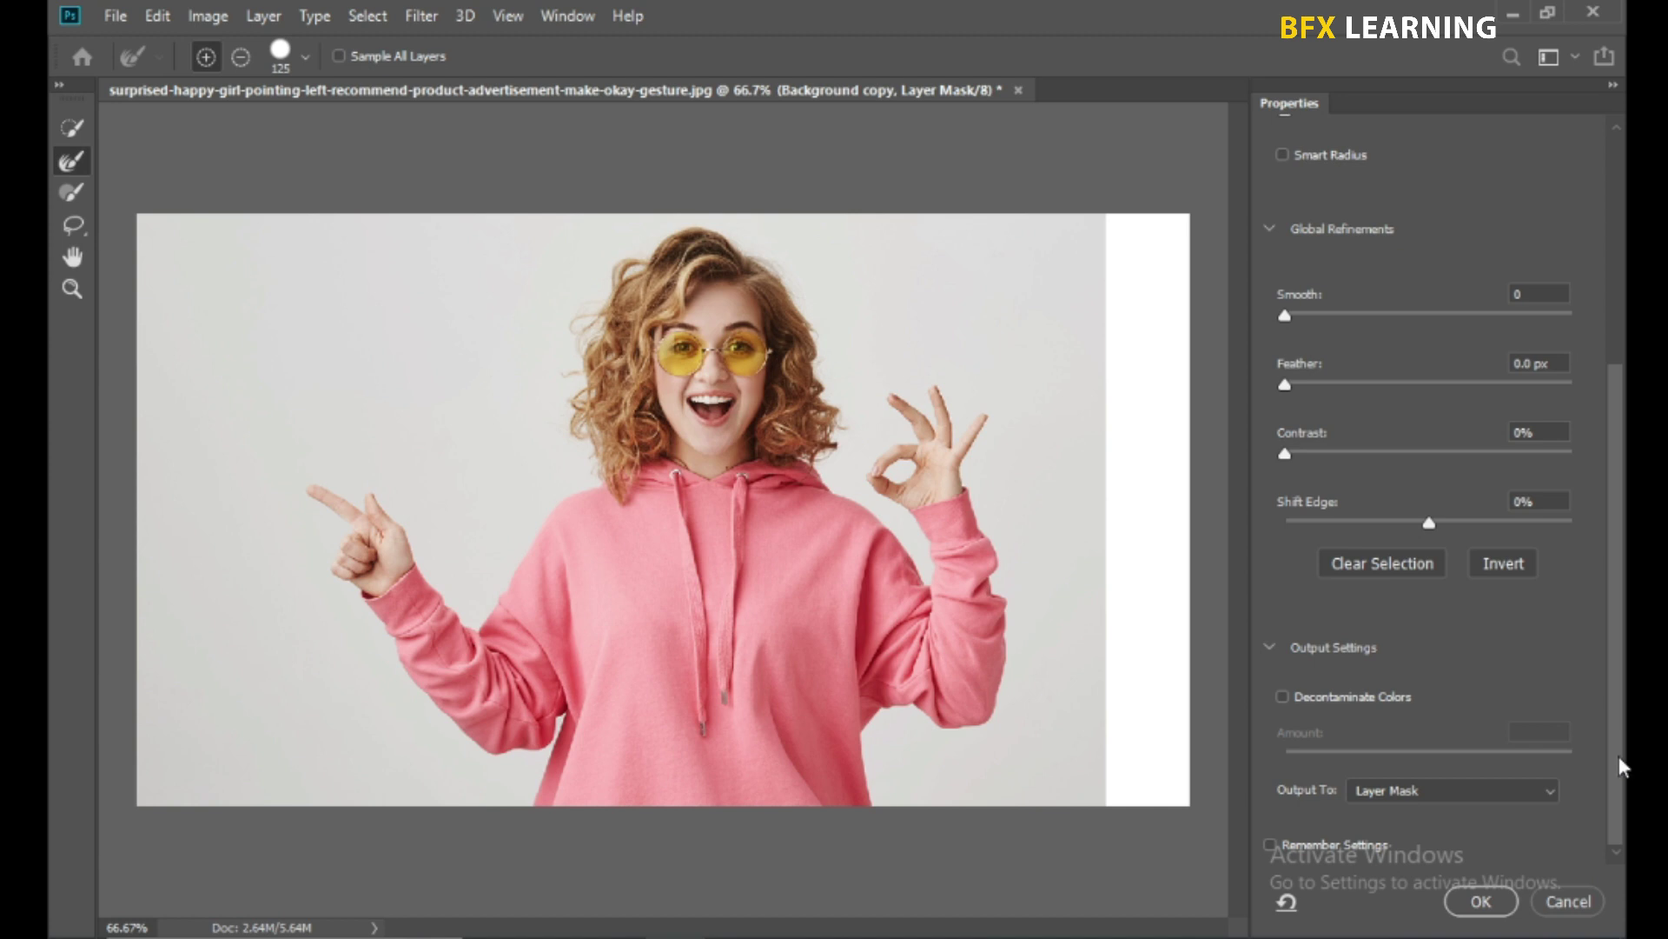
{"action": "left_click", "coordinate": [1307, 698]}
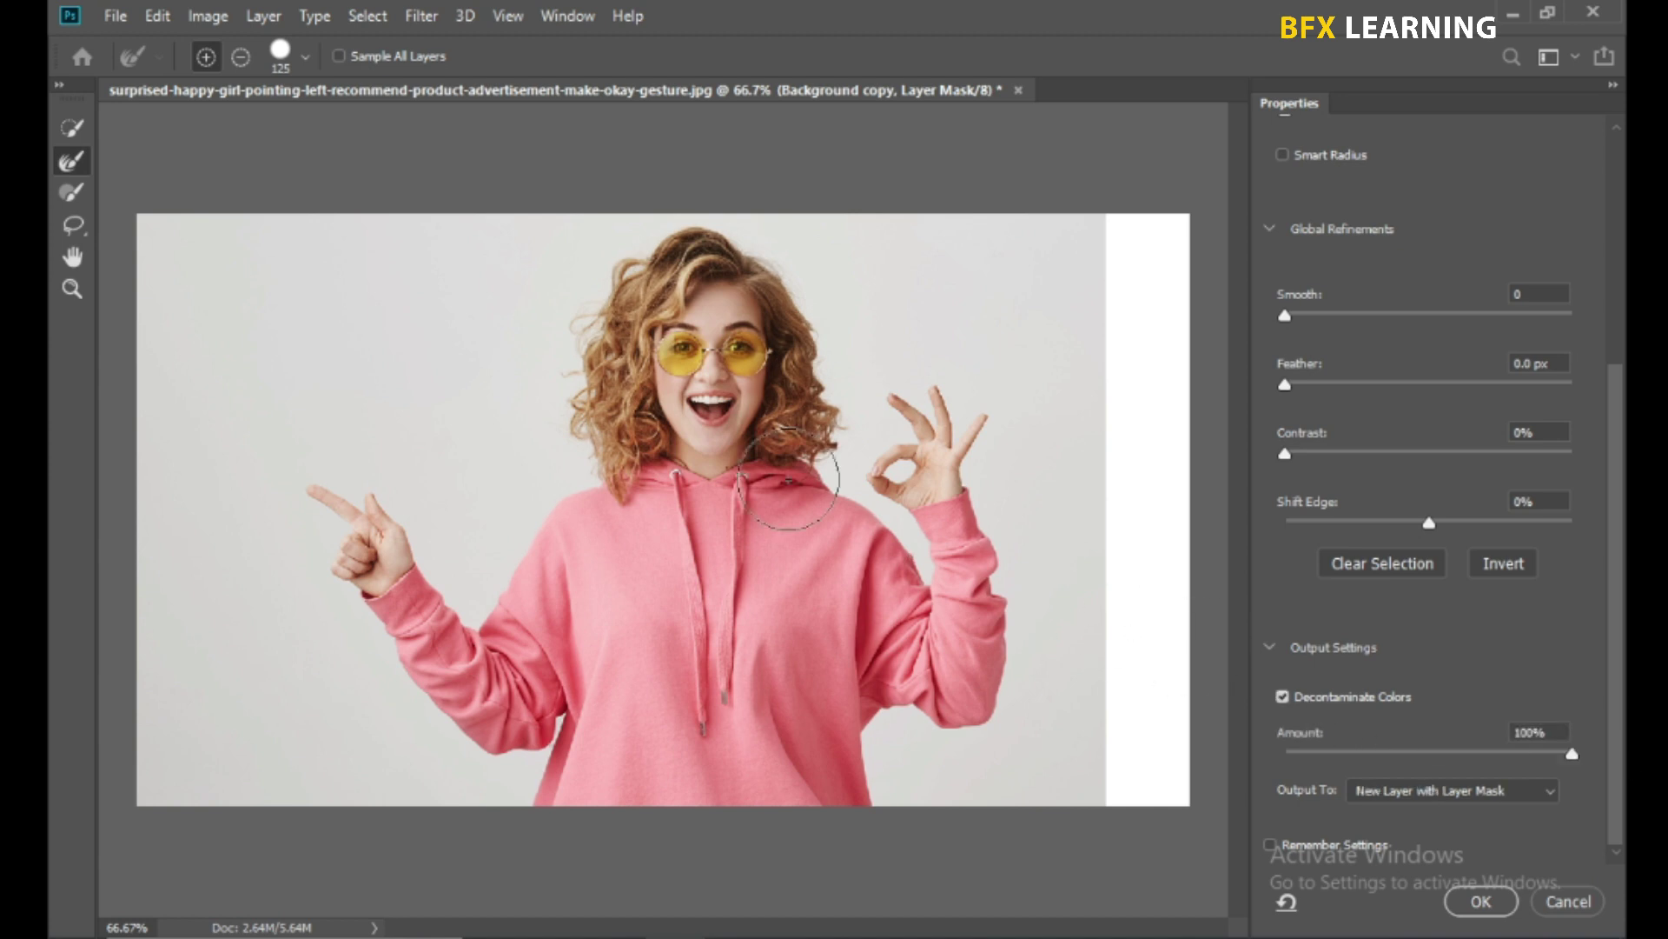
- Refine the curly hair along the left edge and output as a new masked layer
{"action": "key", "text": "bracketleft"}
{"action": "key", "text": "bracketleft"}
{"action": "key", "text": "bracketleft"}
{"action": "key", "text": "bracketleft"}
{"action": "key", "text": "bracketleft"}
{"action": "key", "text": "ctrl+plus"}
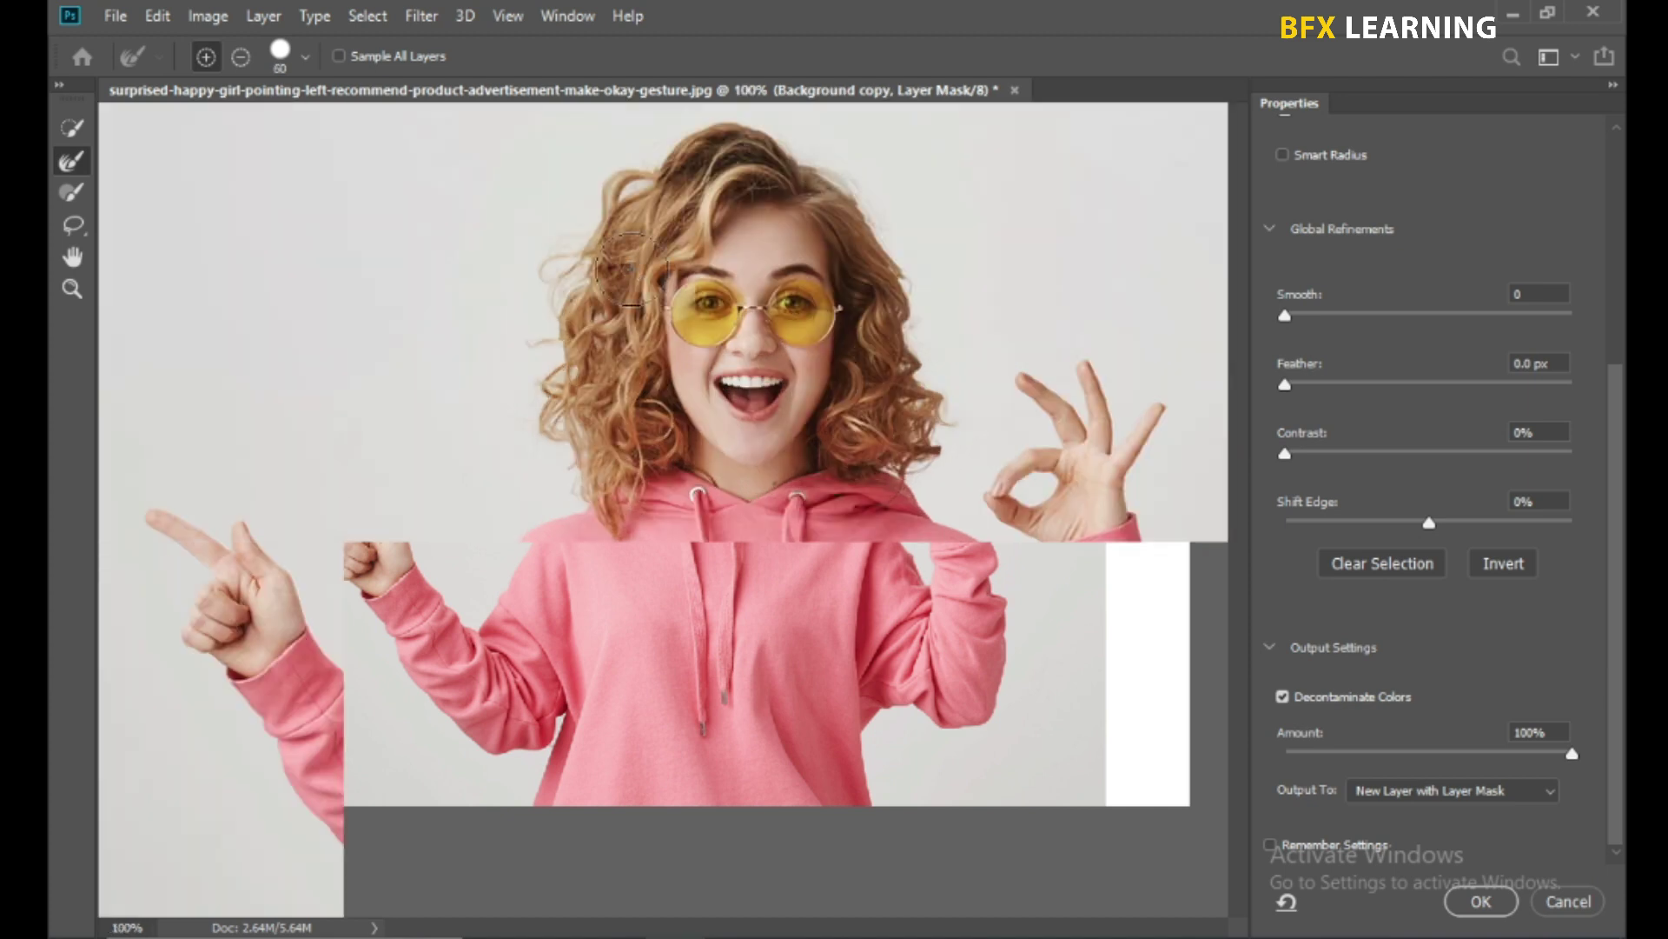
{"action": "left_click_drag", "start_coordinate": [629, 194], "coordinate": [585, 185]}
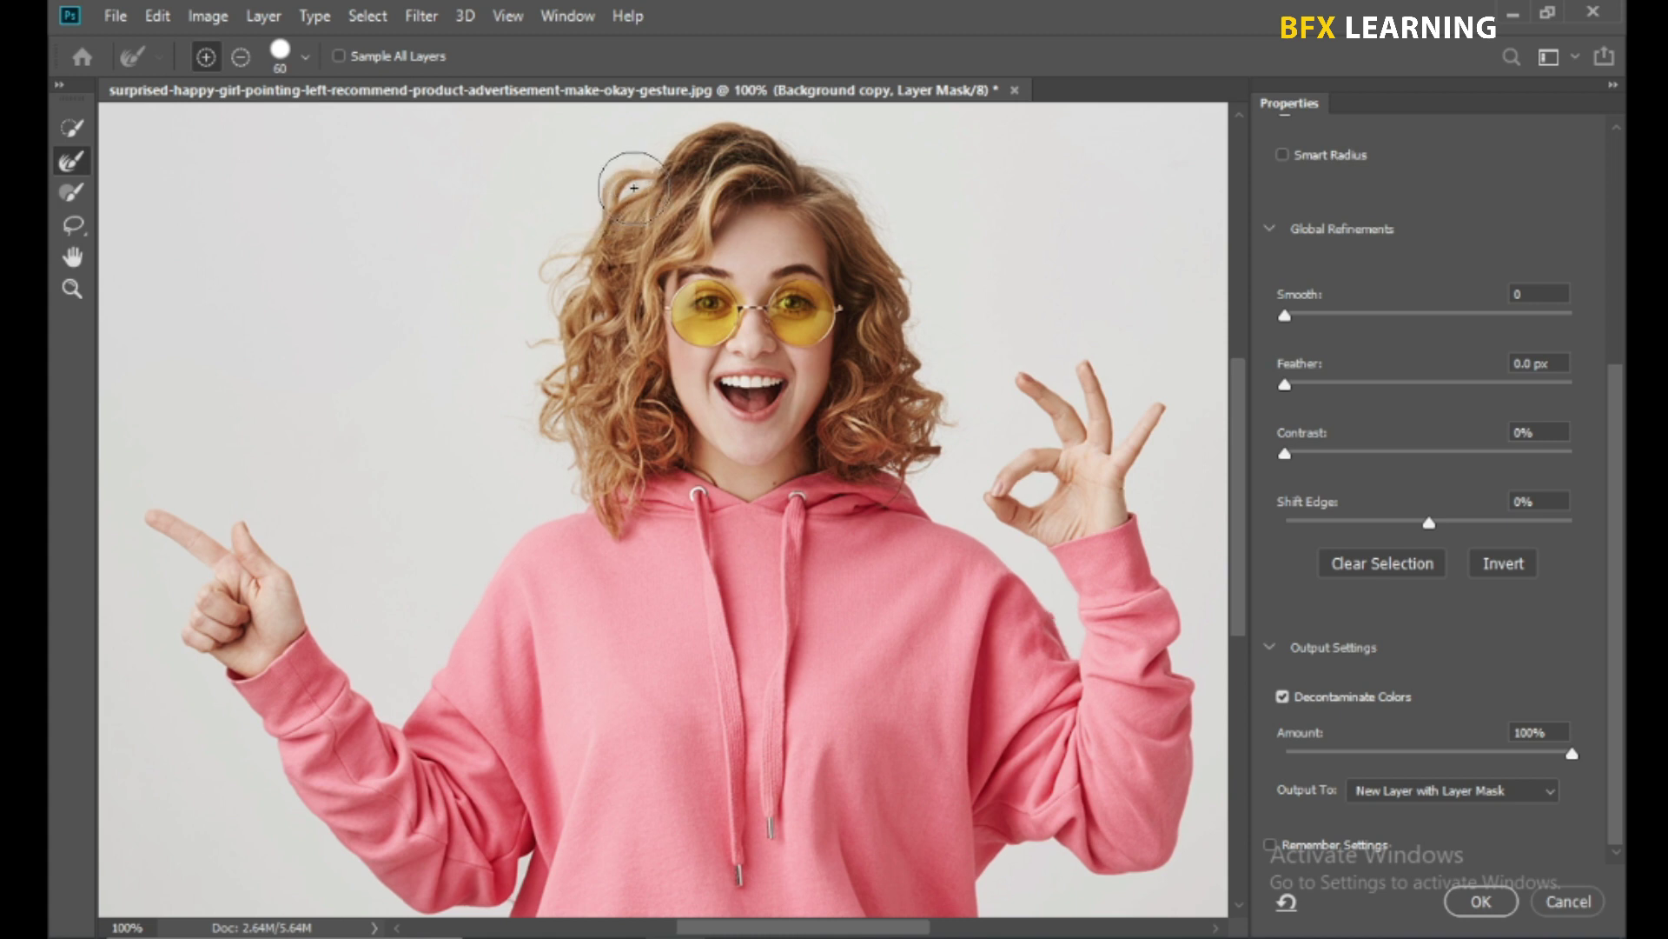
{"action": "key", "text": "bracketleft"}
{"action": "key", "text": "bracketleft"}
{"action": "mouse_move", "coordinate": [630, 190]}
{"action": "left_mouse_down"}
{"action": "mouse_move", "coordinate": [526, 363]}
{"action": "mouse_move", "coordinate": [558, 485]}
{"action": "left_mouse_up"}
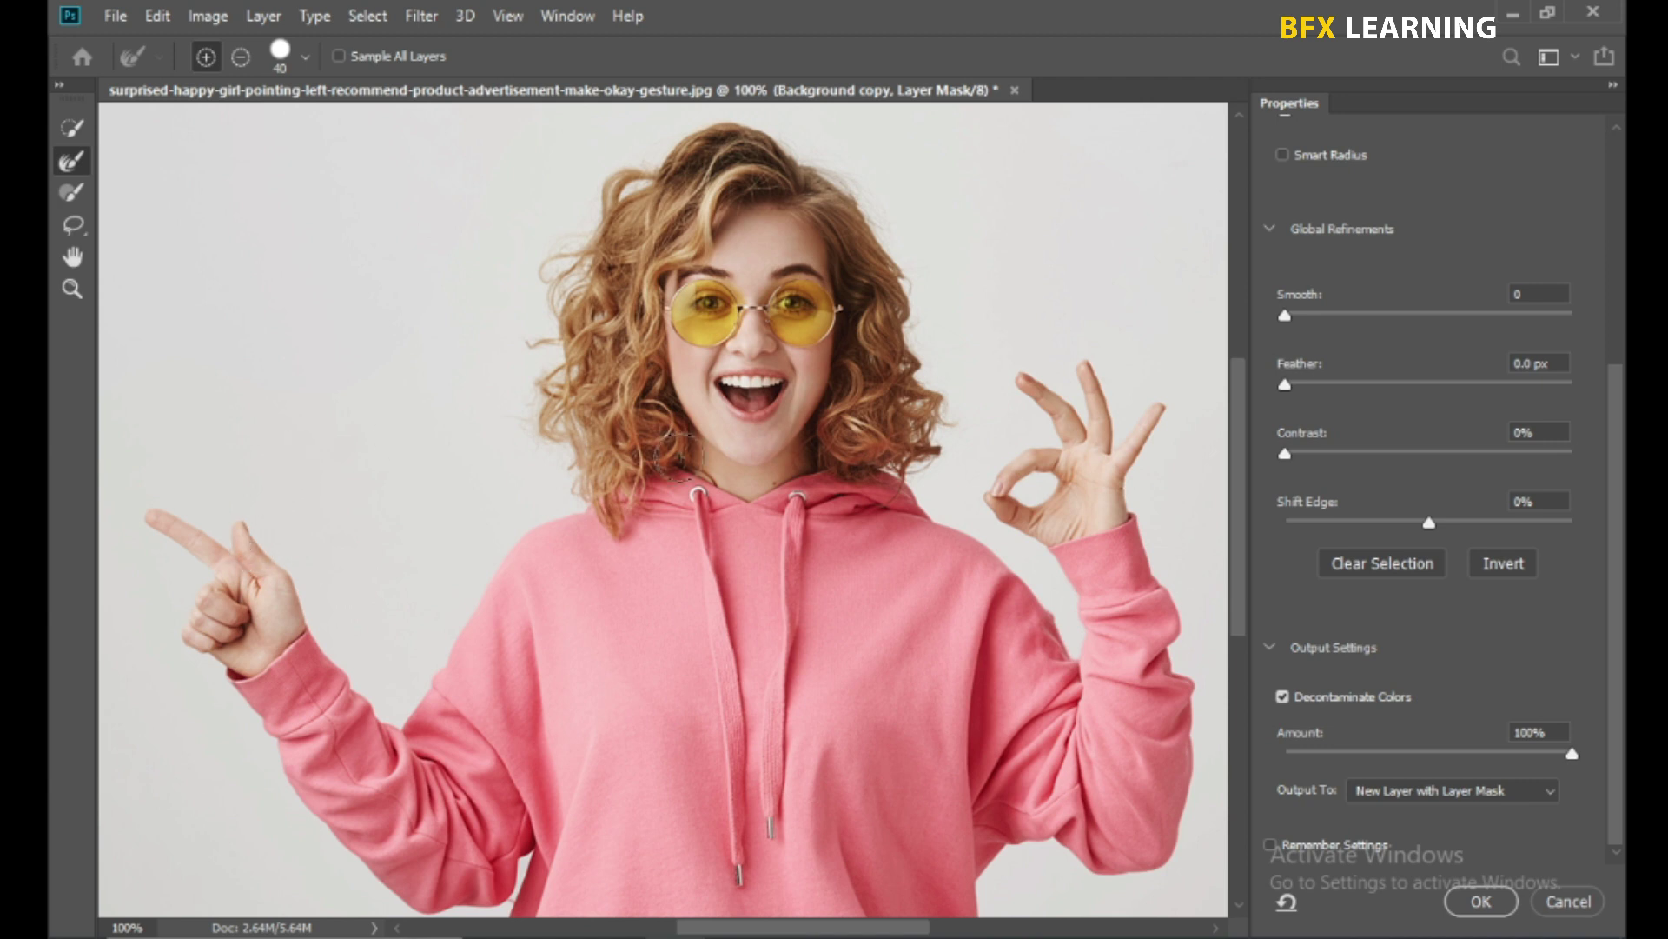
{"action": "left_click", "coordinate": [1480, 902]}
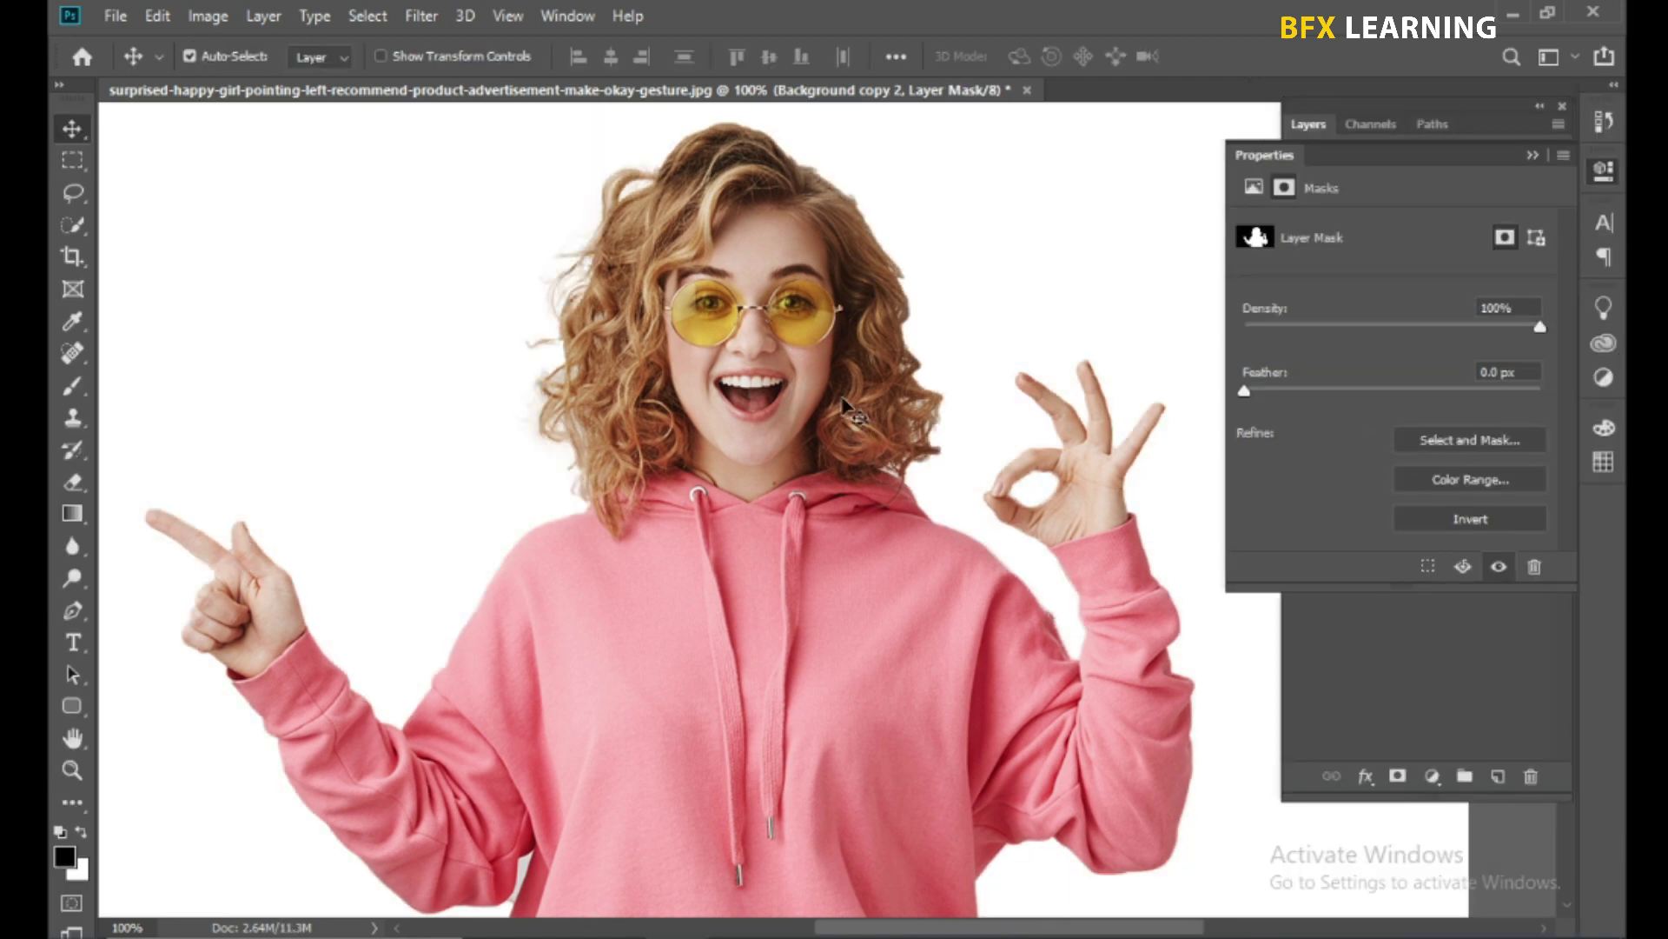
- Nudge the refined cut-out girl layer slightly left on the white canvas
{"action": "scroll", "coordinate": [843, 404], "scroll_direction": "down", "scroll_amount": 2}
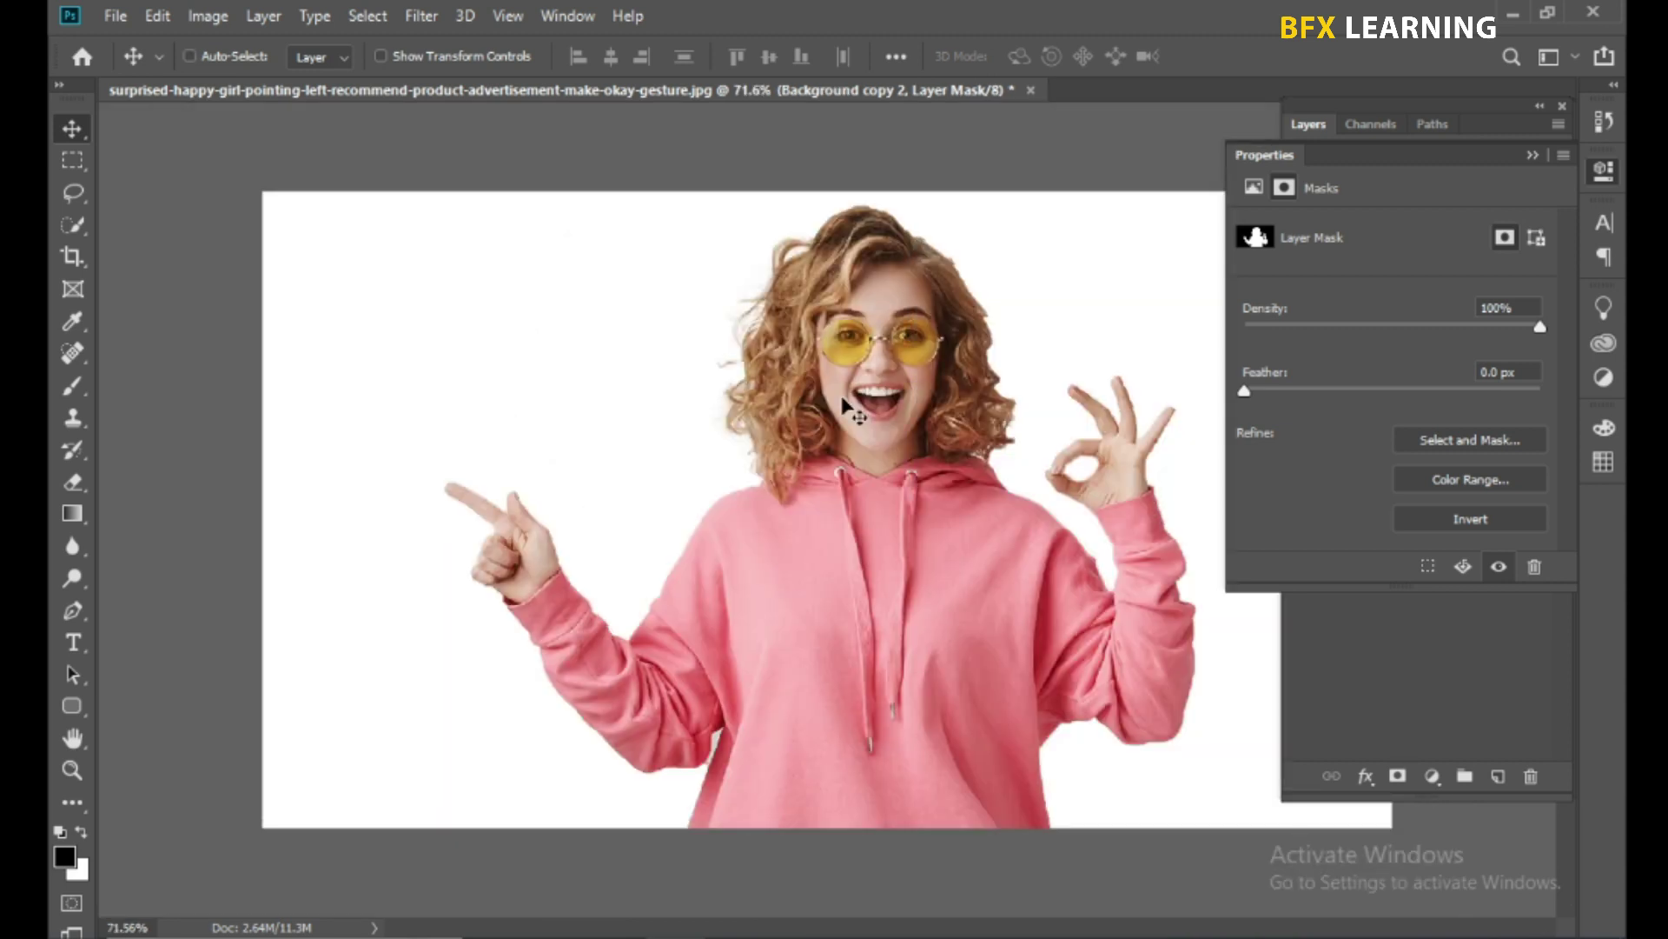
{"action": "left_click", "coordinate": [1532, 155]}
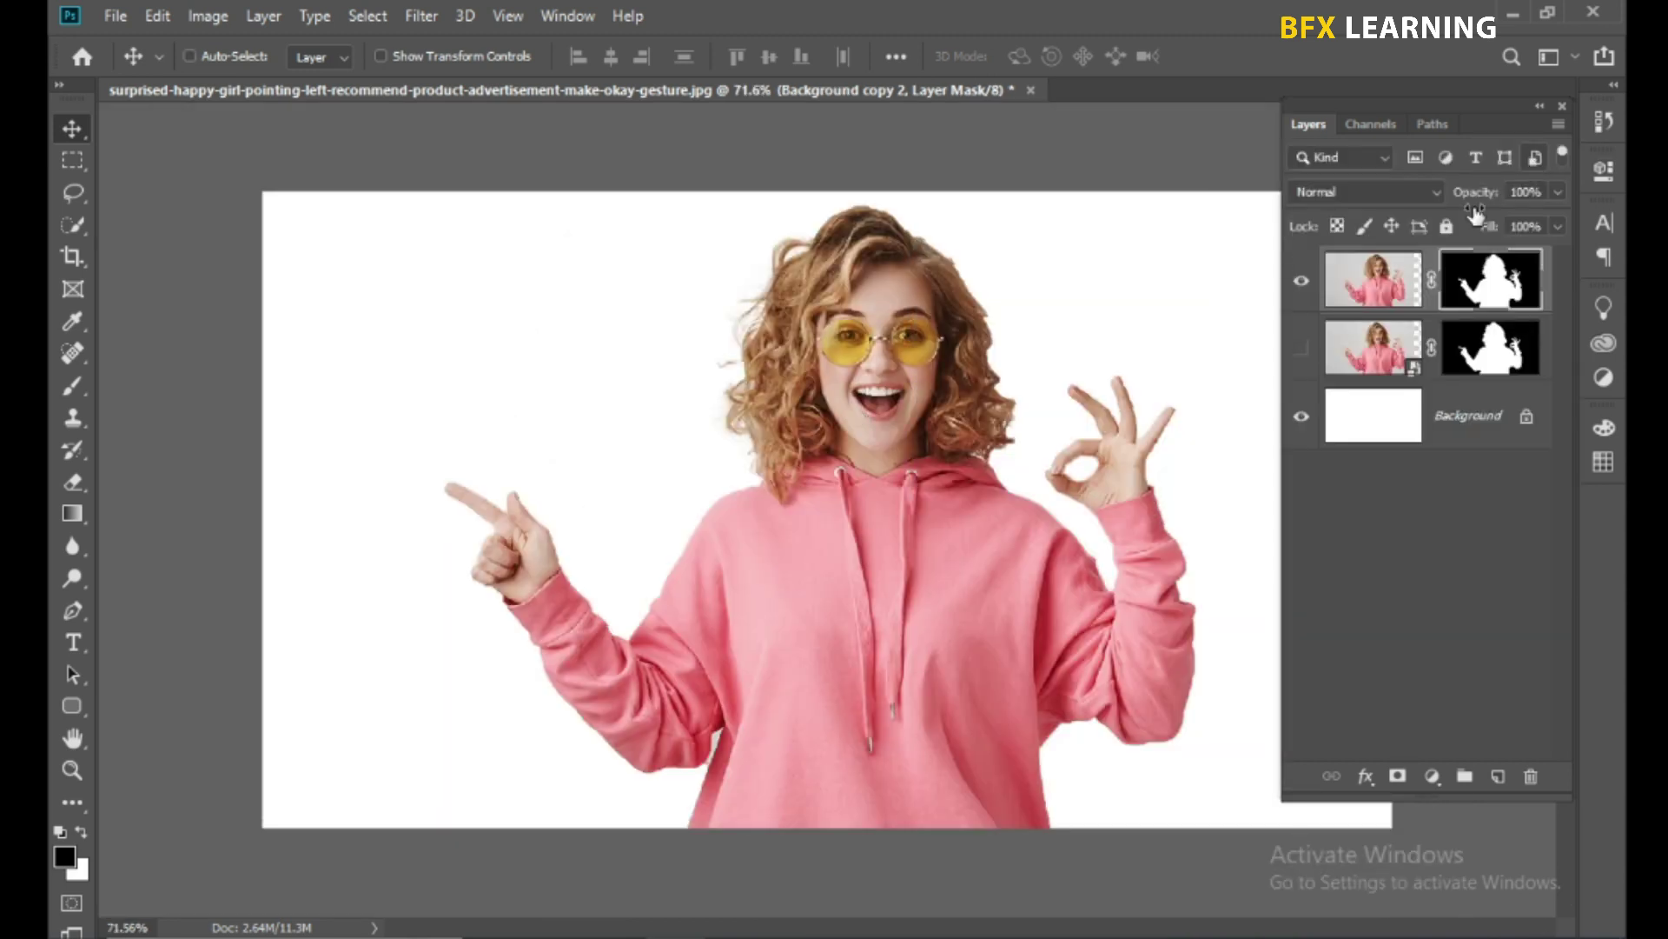
{"action": "key", "text": "Tab"}
{"action": "left_click_drag", "start_coordinate": [1083, 654], "coordinate": [1063, 637]}
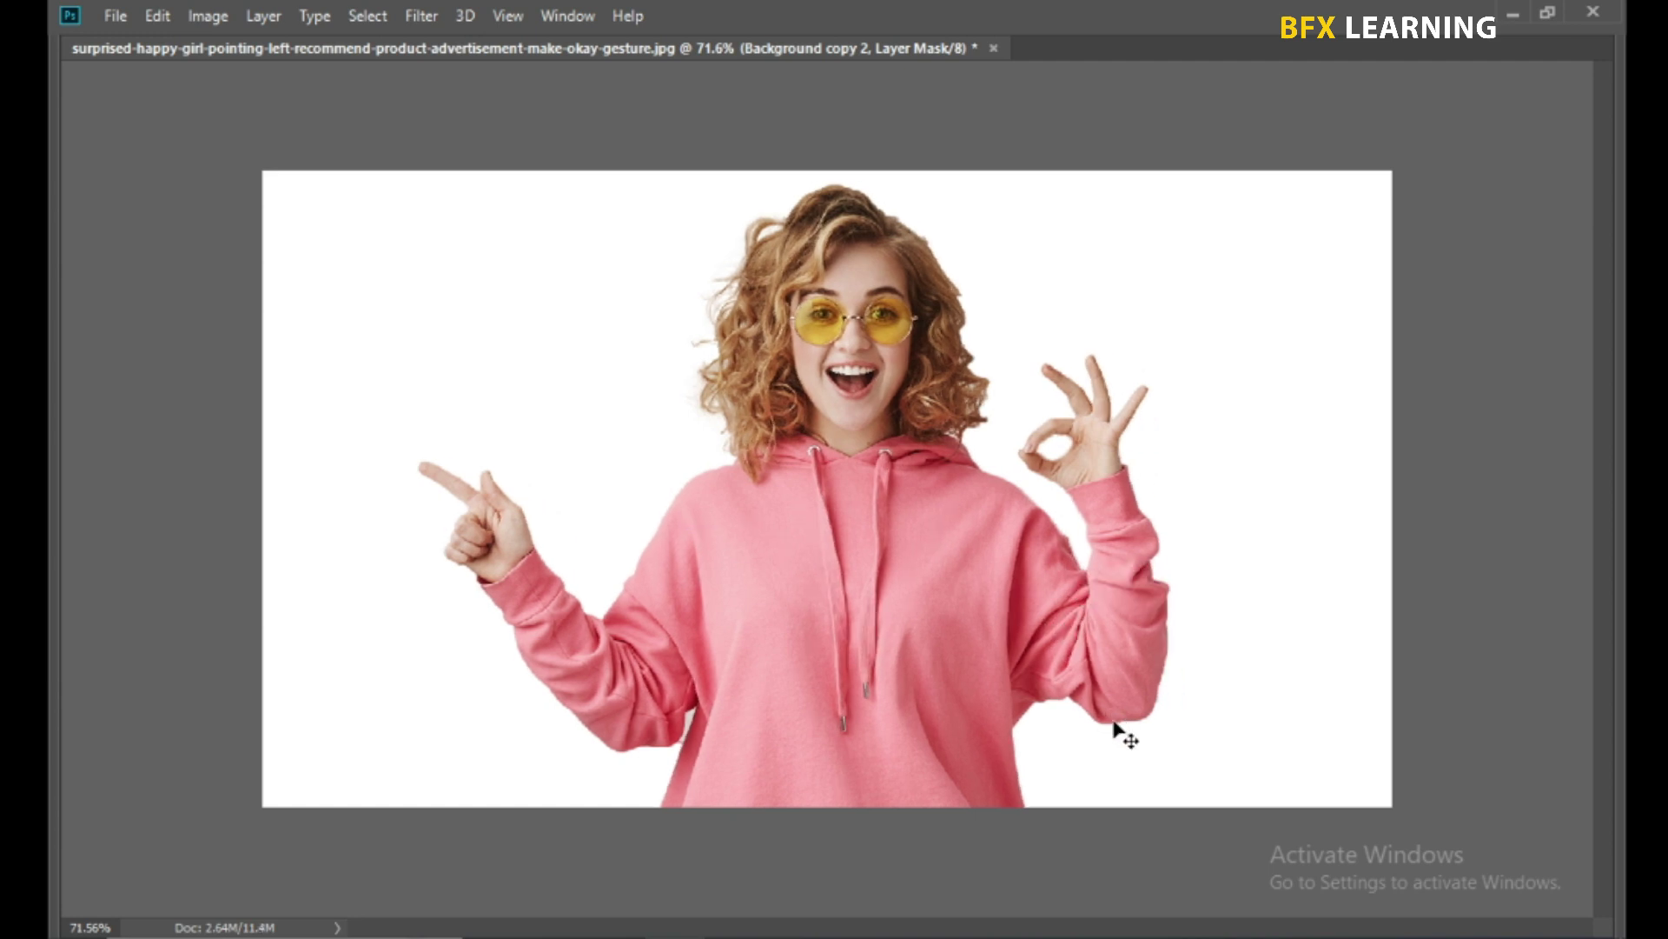
{"action": "key", "text": "Tab"}
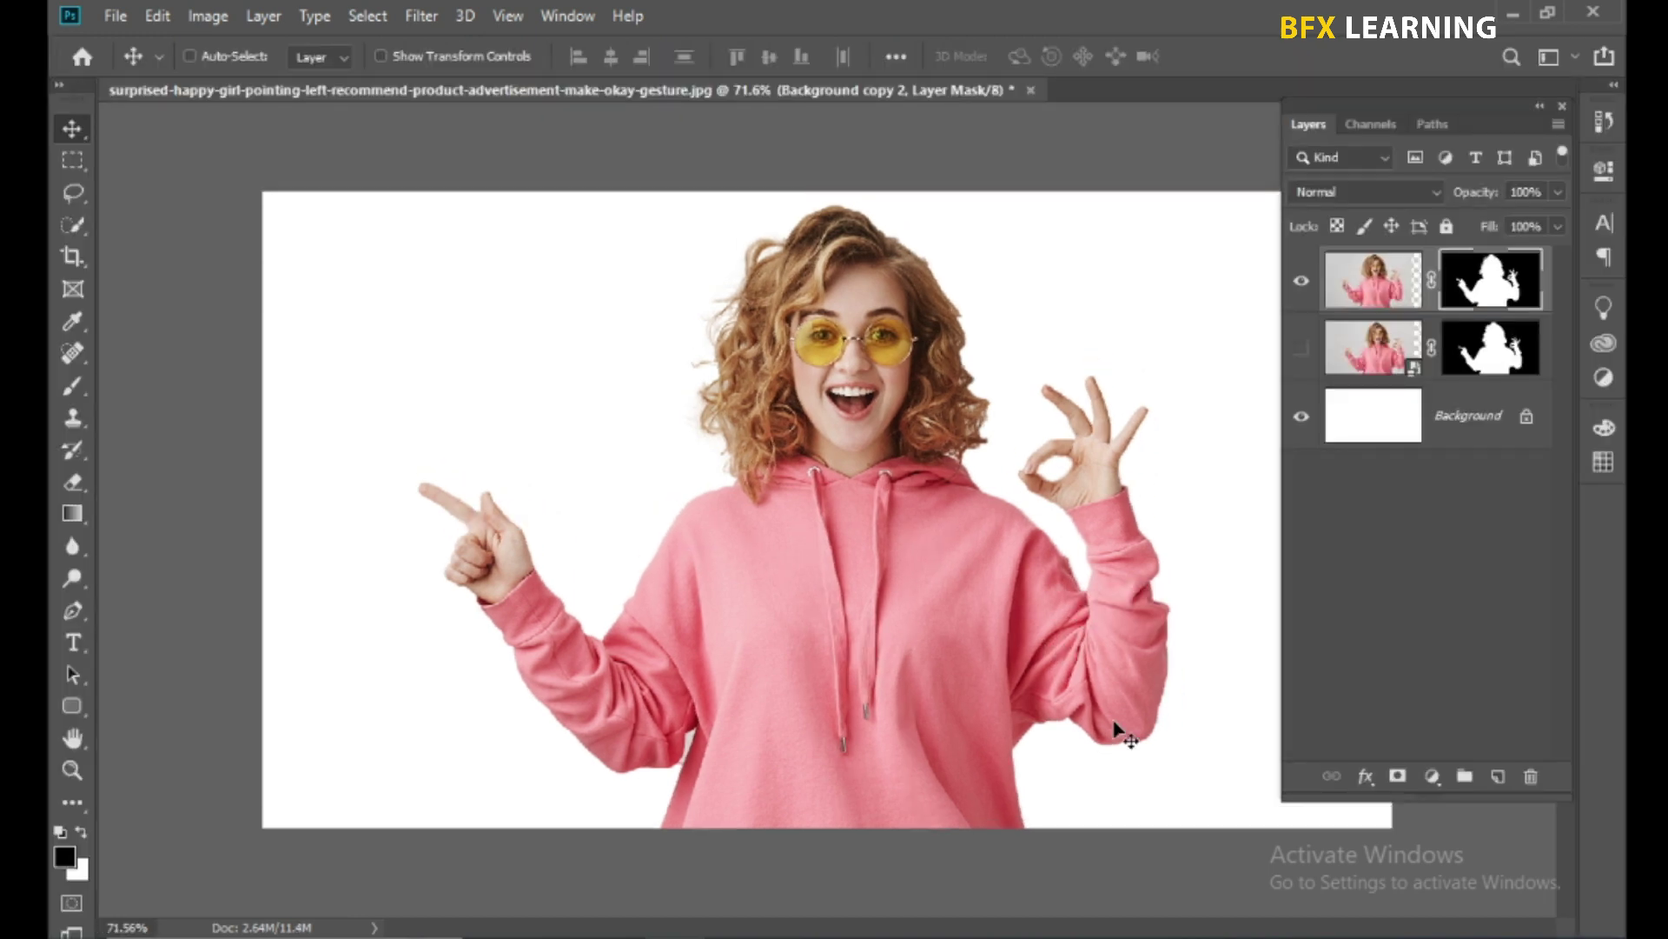
- Add a Gradient Fill layer using the teal gradient preset
{"action": "left_click", "coordinate": [1433, 776]}
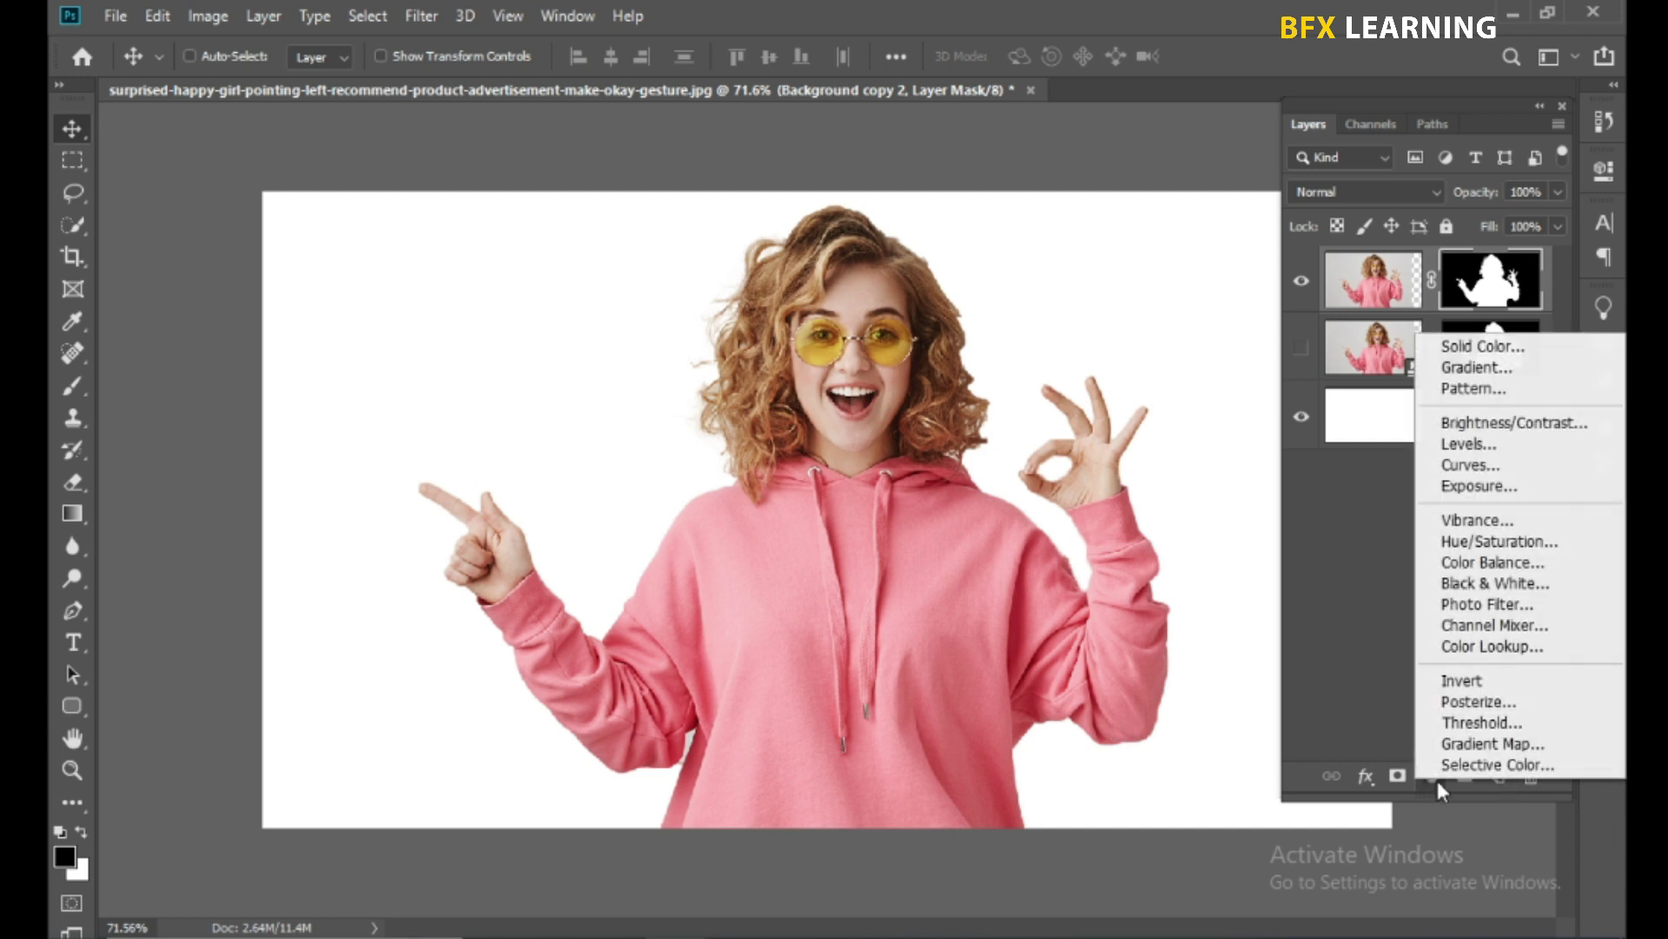
{"action": "left_click", "coordinate": [1477, 366]}
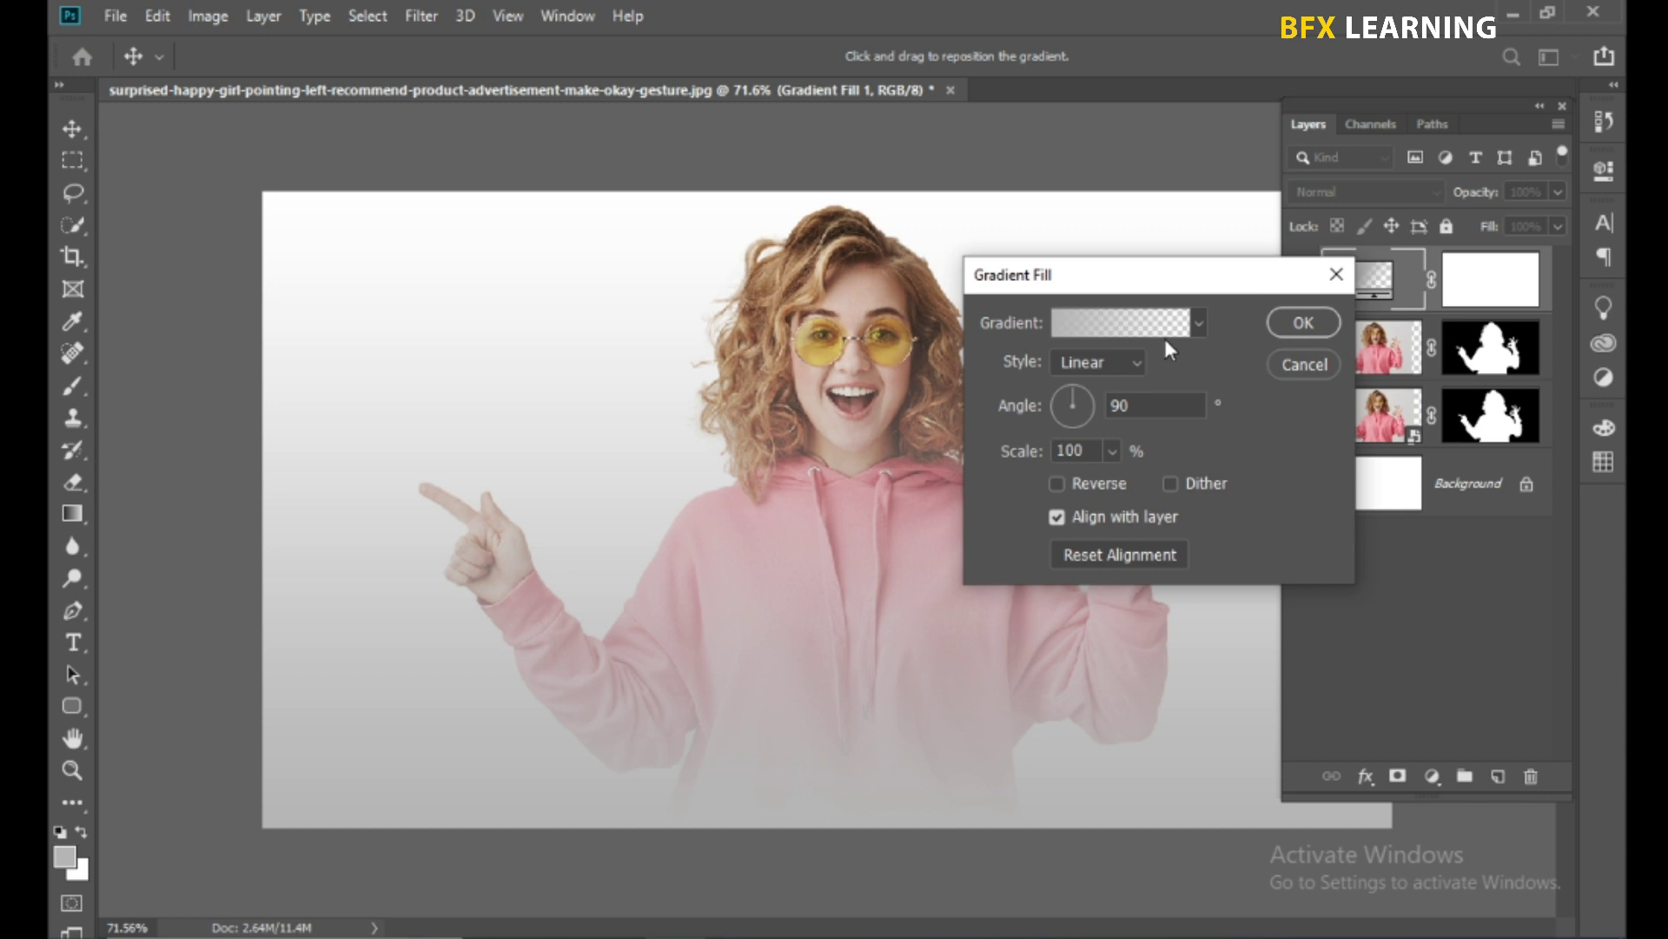
{"action": "left_click", "coordinate": [1139, 327]}
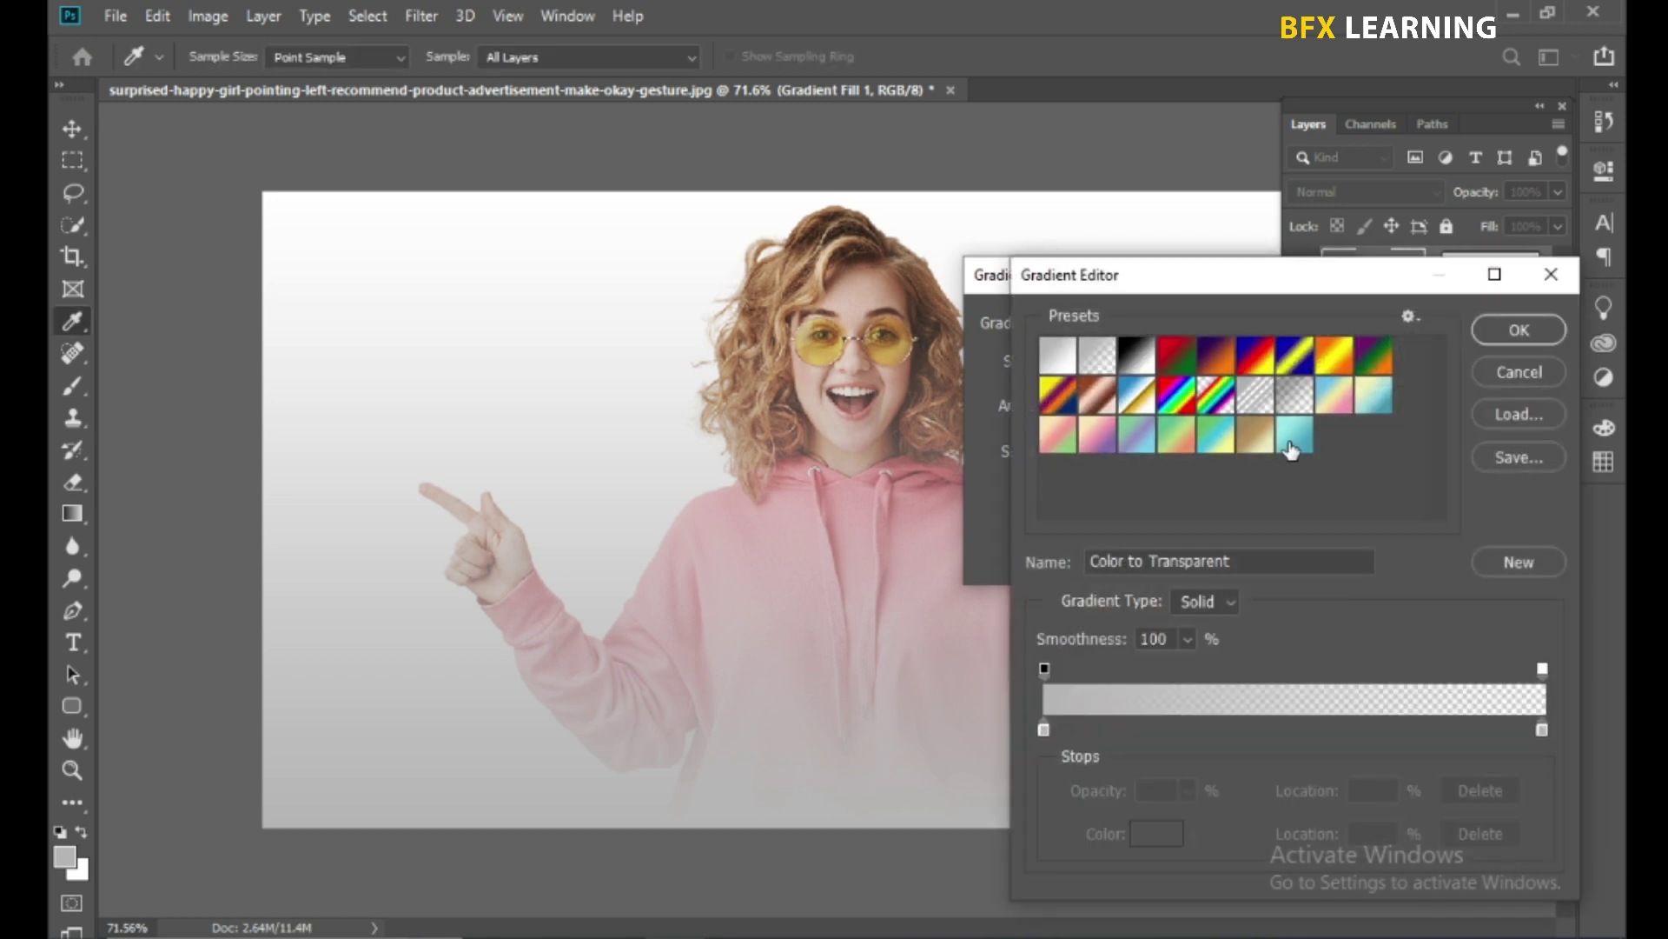
{"action": "left_click", "coordinate": [1292, 443]}
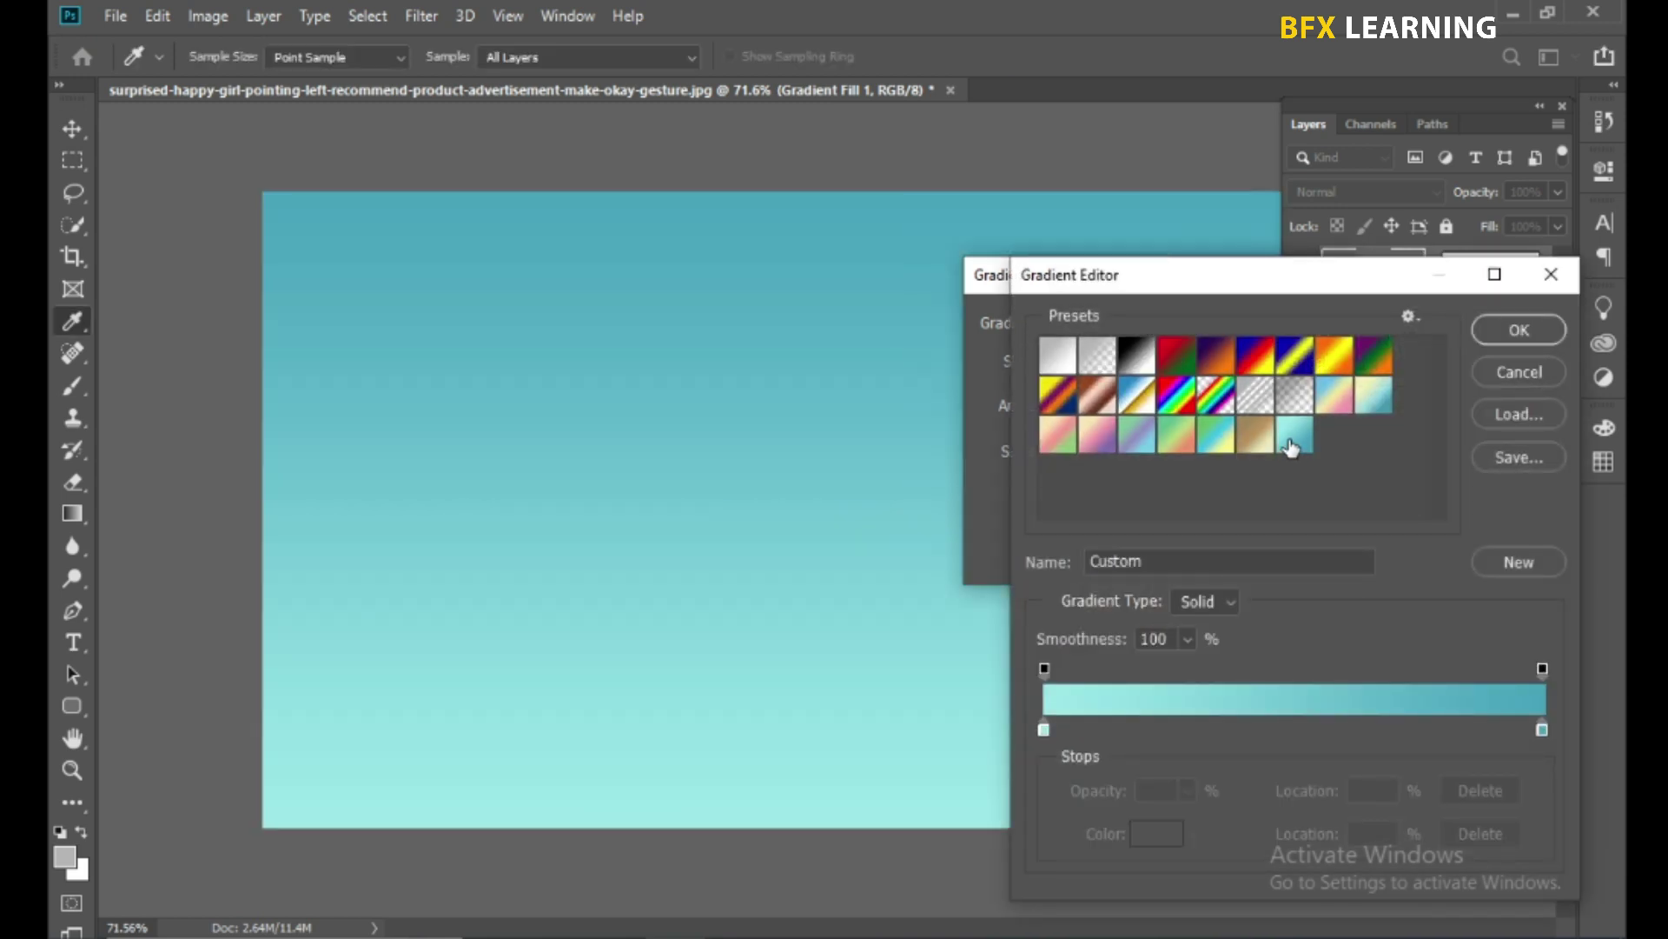
- Set the gradient's colour stops to light cyan #9ce7ea and teal #46a1bc
{"action": "left_click", "coordinate": [1045, 728]}
{"action": "left_click", "coordinate": [1144, 834]}
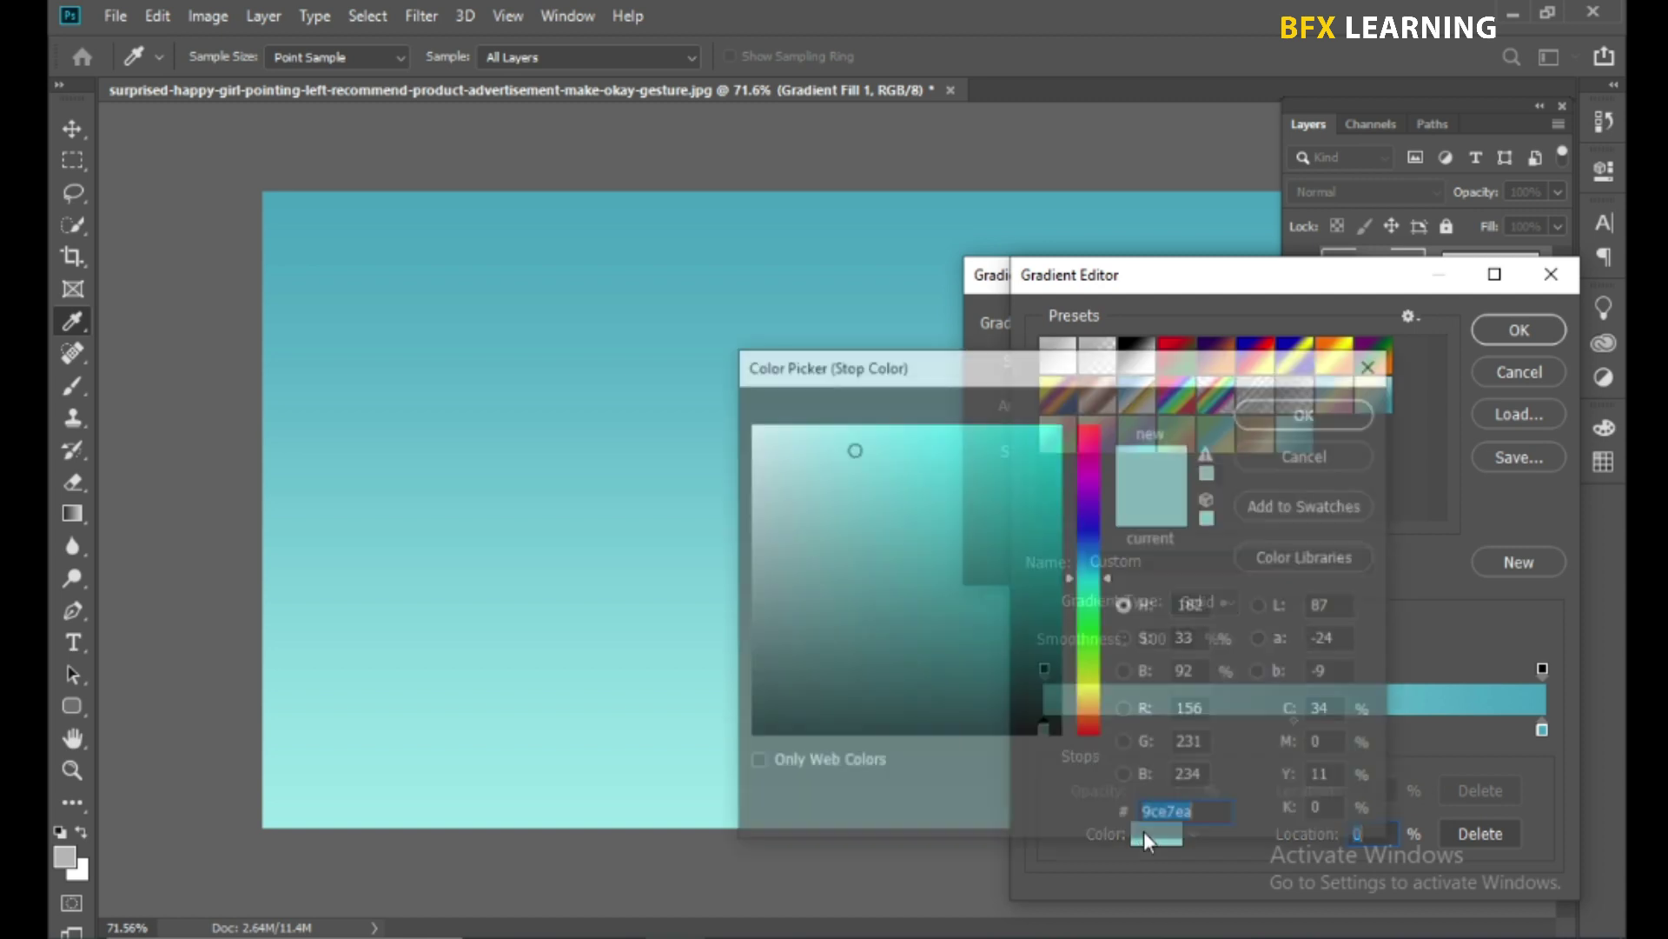
{"action": "left_click", "coordinate": [1225, 817]}
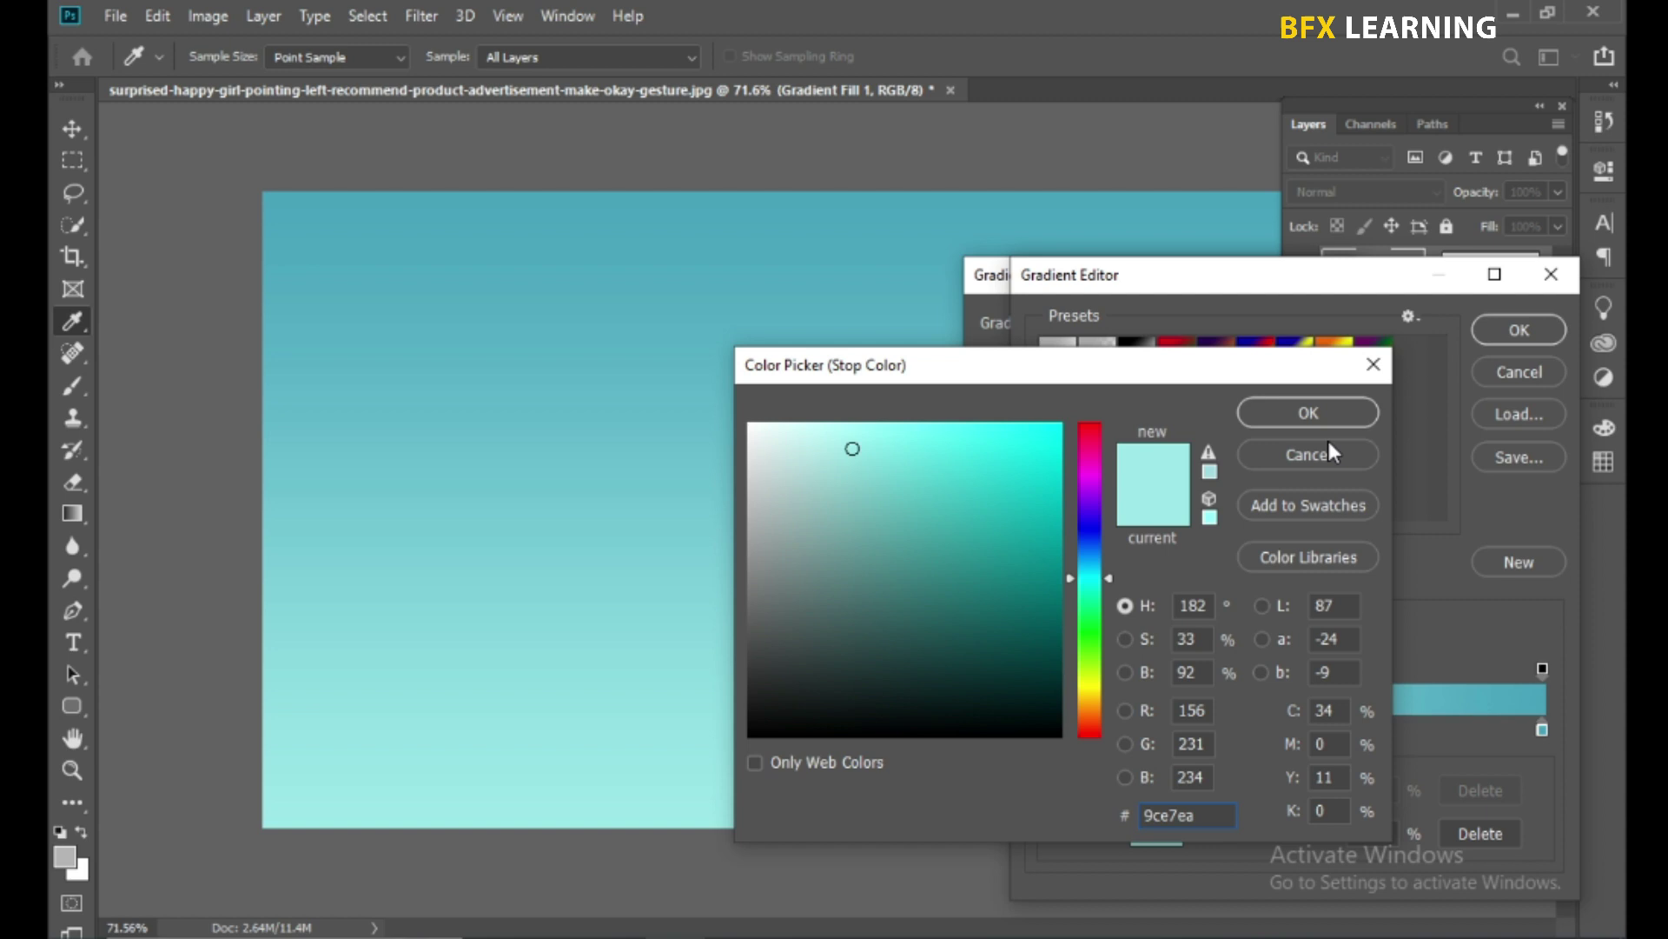
{"action": "left_click", "coordinate": [1330, 415]}
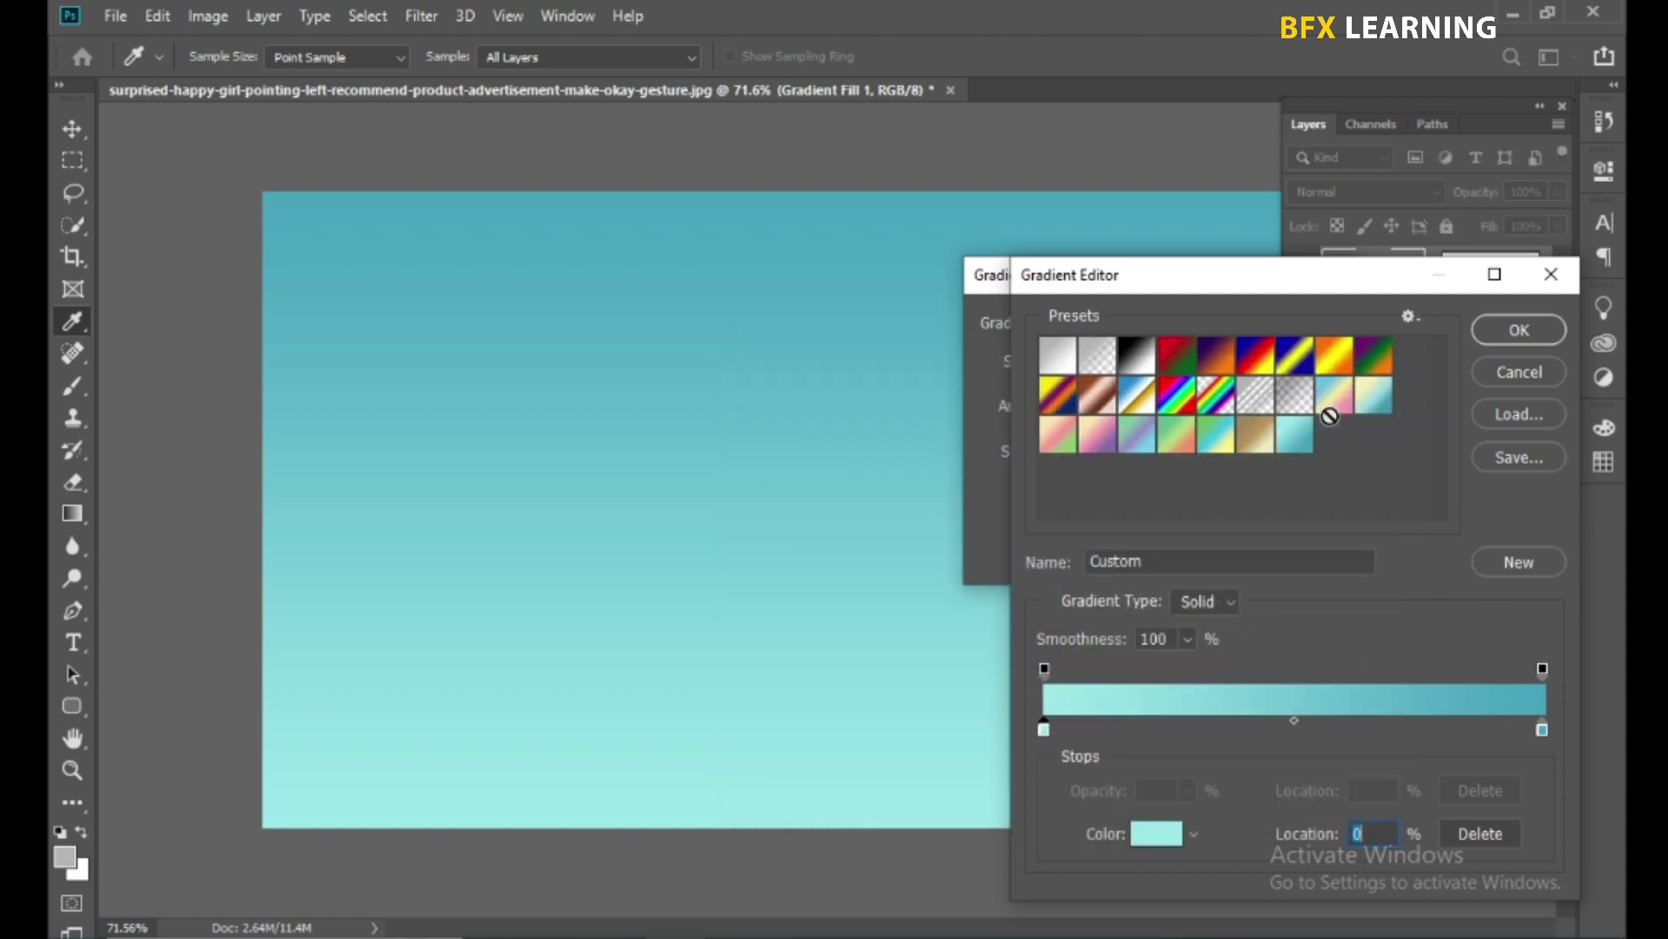
{"action": "left_click", "coordinate": [1543, 728]}
{"action": "left_click", "coordinate": [1162, 833]}
{"action": "left_click", "coordinate": [1209, 815]}
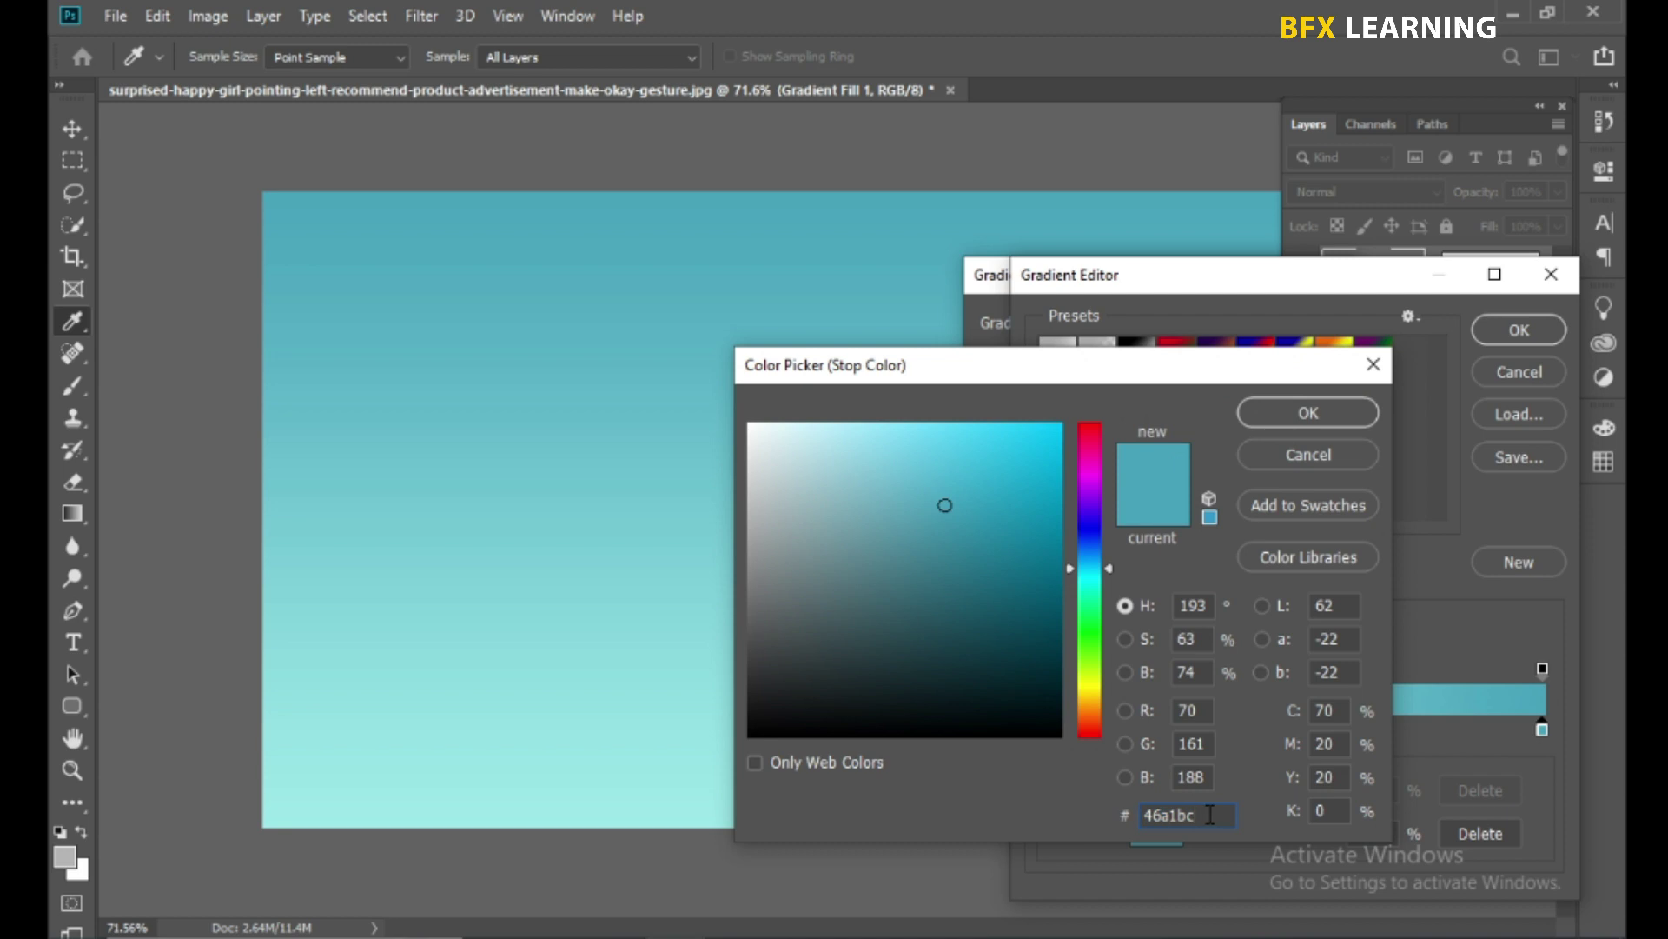
{"action": "left_click", "coordinate": [1292, 424]}
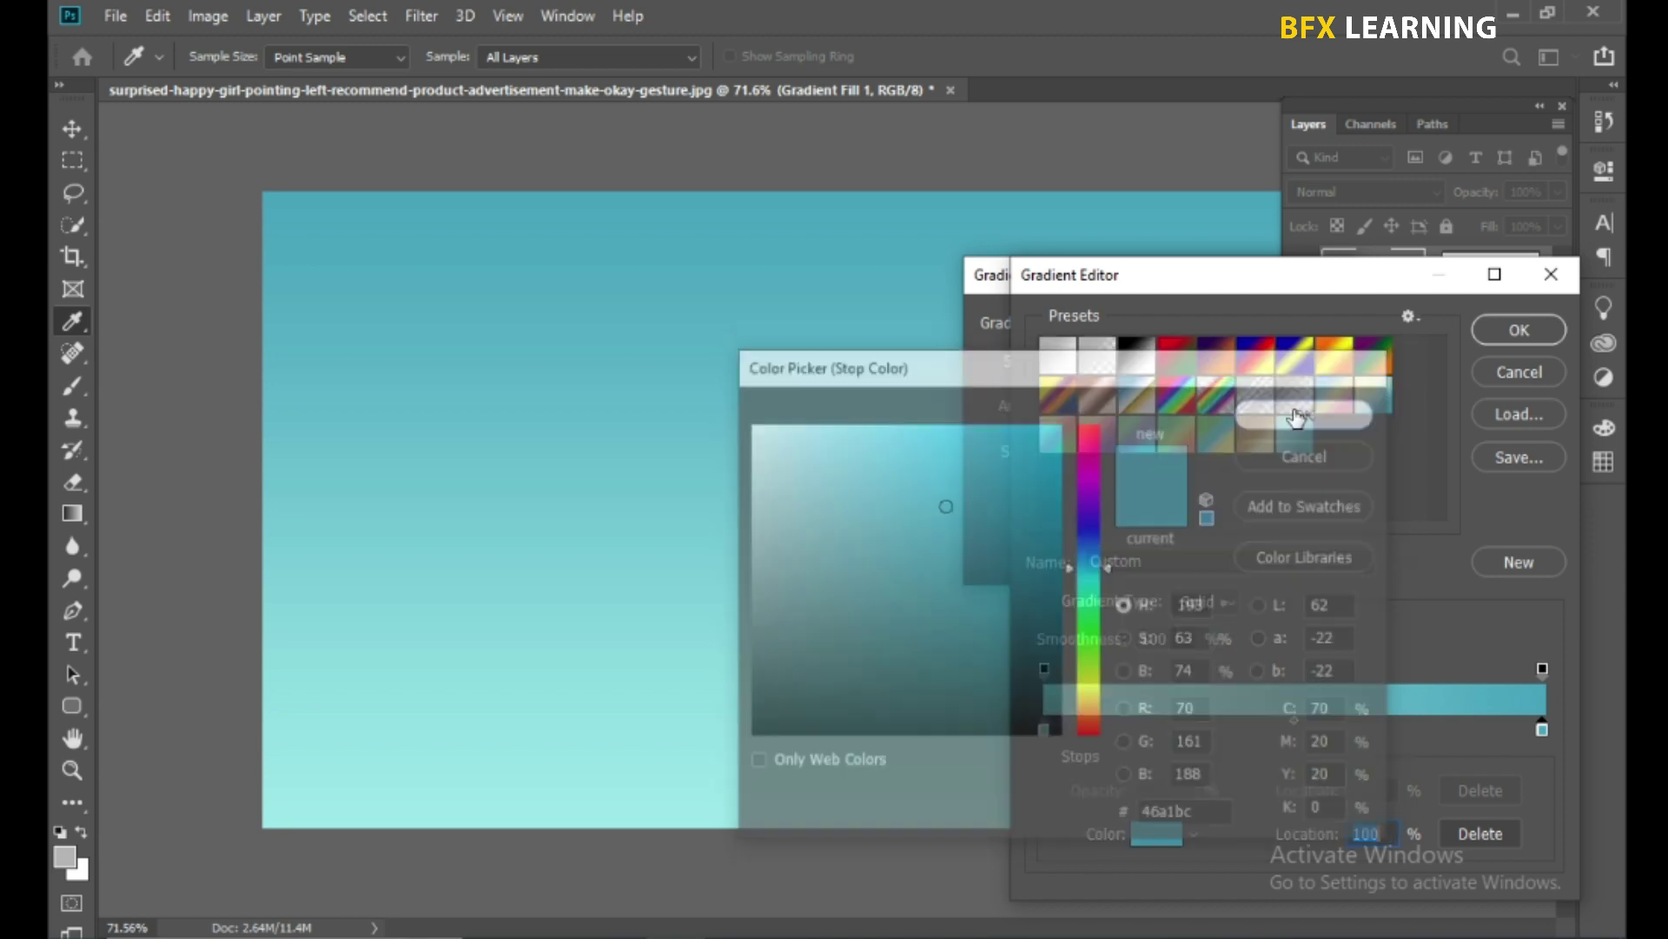
- Change the gradient fill style to Radial and confirm it
{"action": "left_click", "coordinate": [1483, 342]}
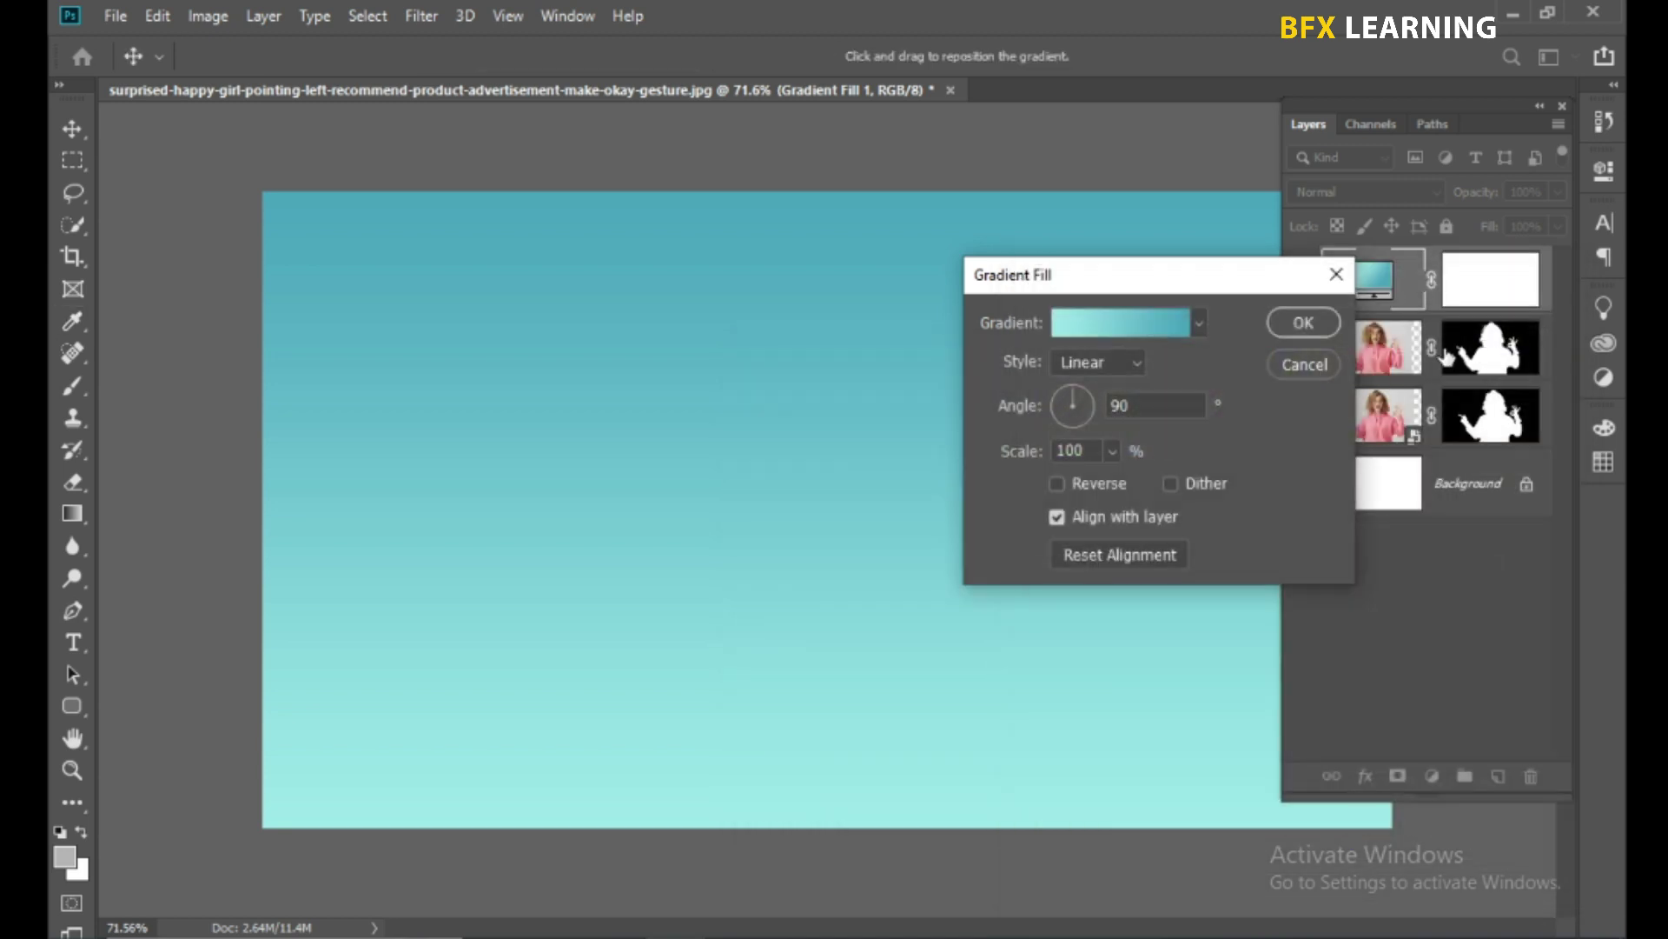
{"action": "left_click", "coordinate": [1123, 368]}
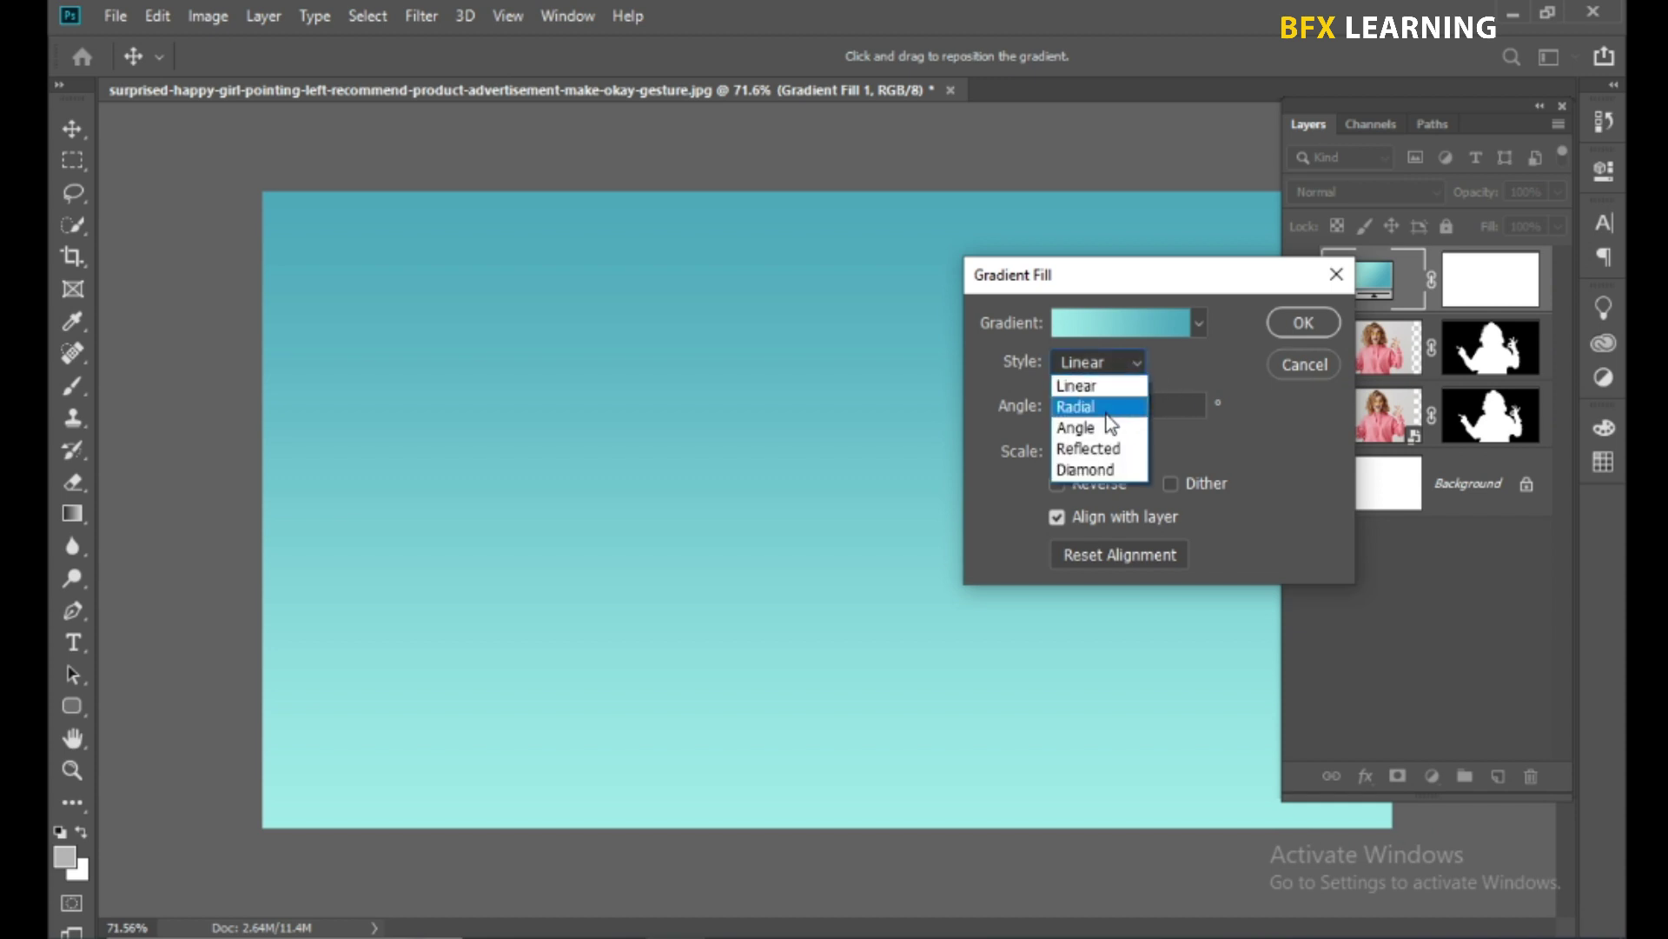
{"action": "left_click", "coordinate": [1108, 408]}
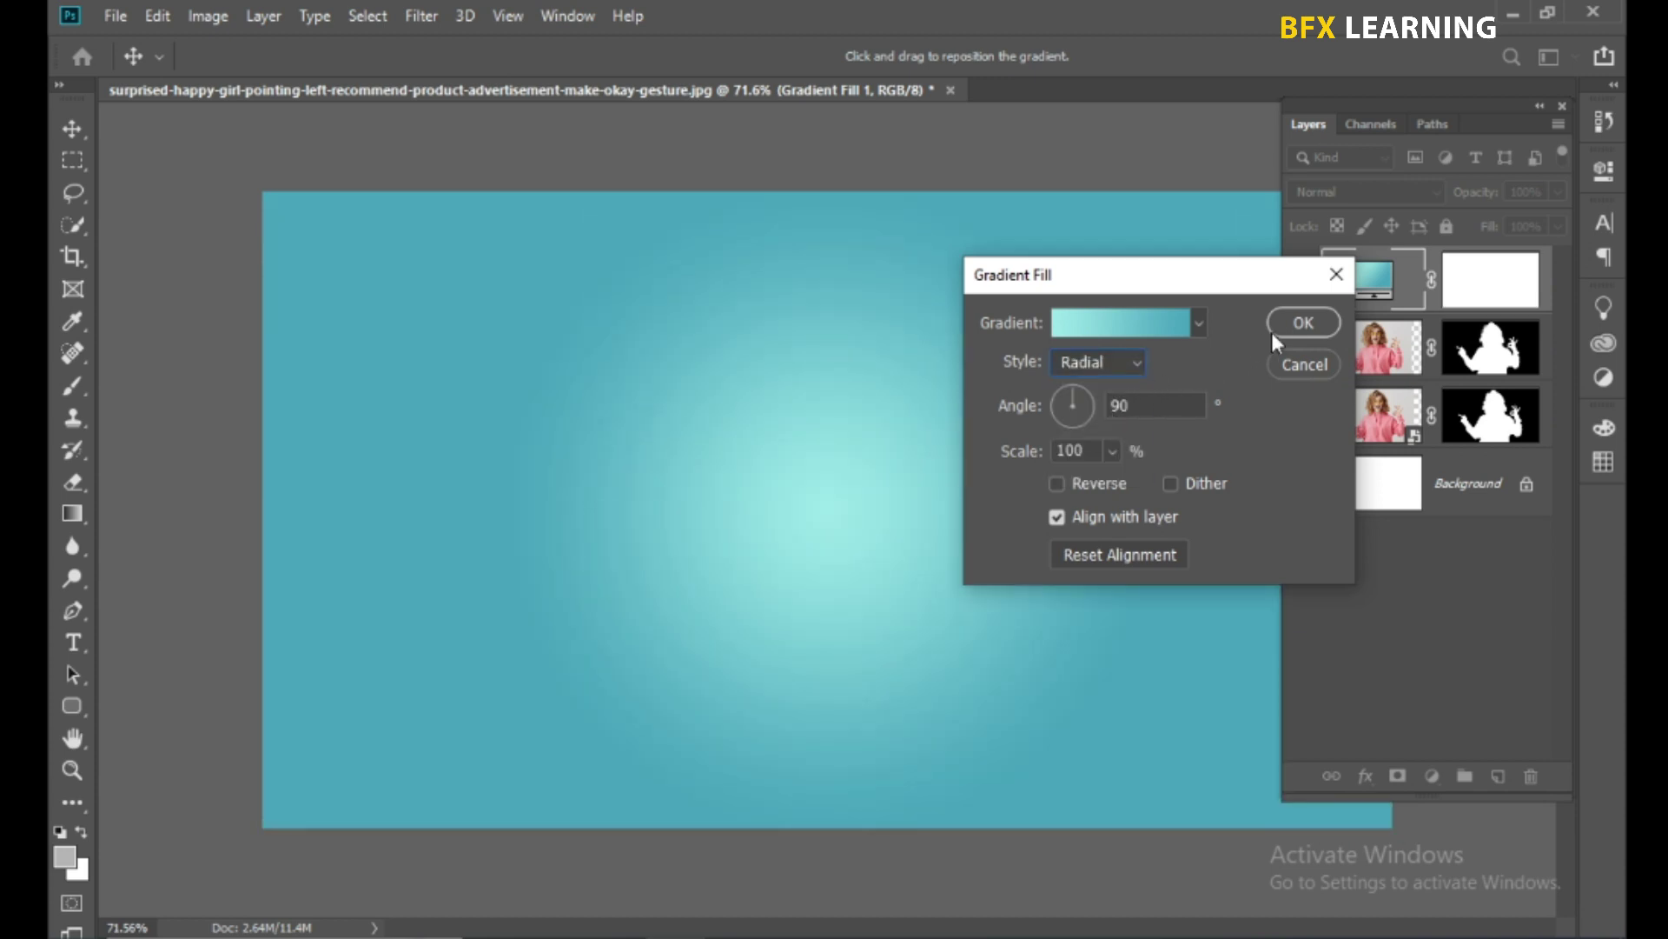
{"action": "left_click", "coordinate": [1301, 326]}
- Move Gradient Fill 1 beneath the girl layer and make the girl layer active
{"action": "left_click_drag", "start_coordinate": [1397, 291], "coordinate": [1399, 395]}
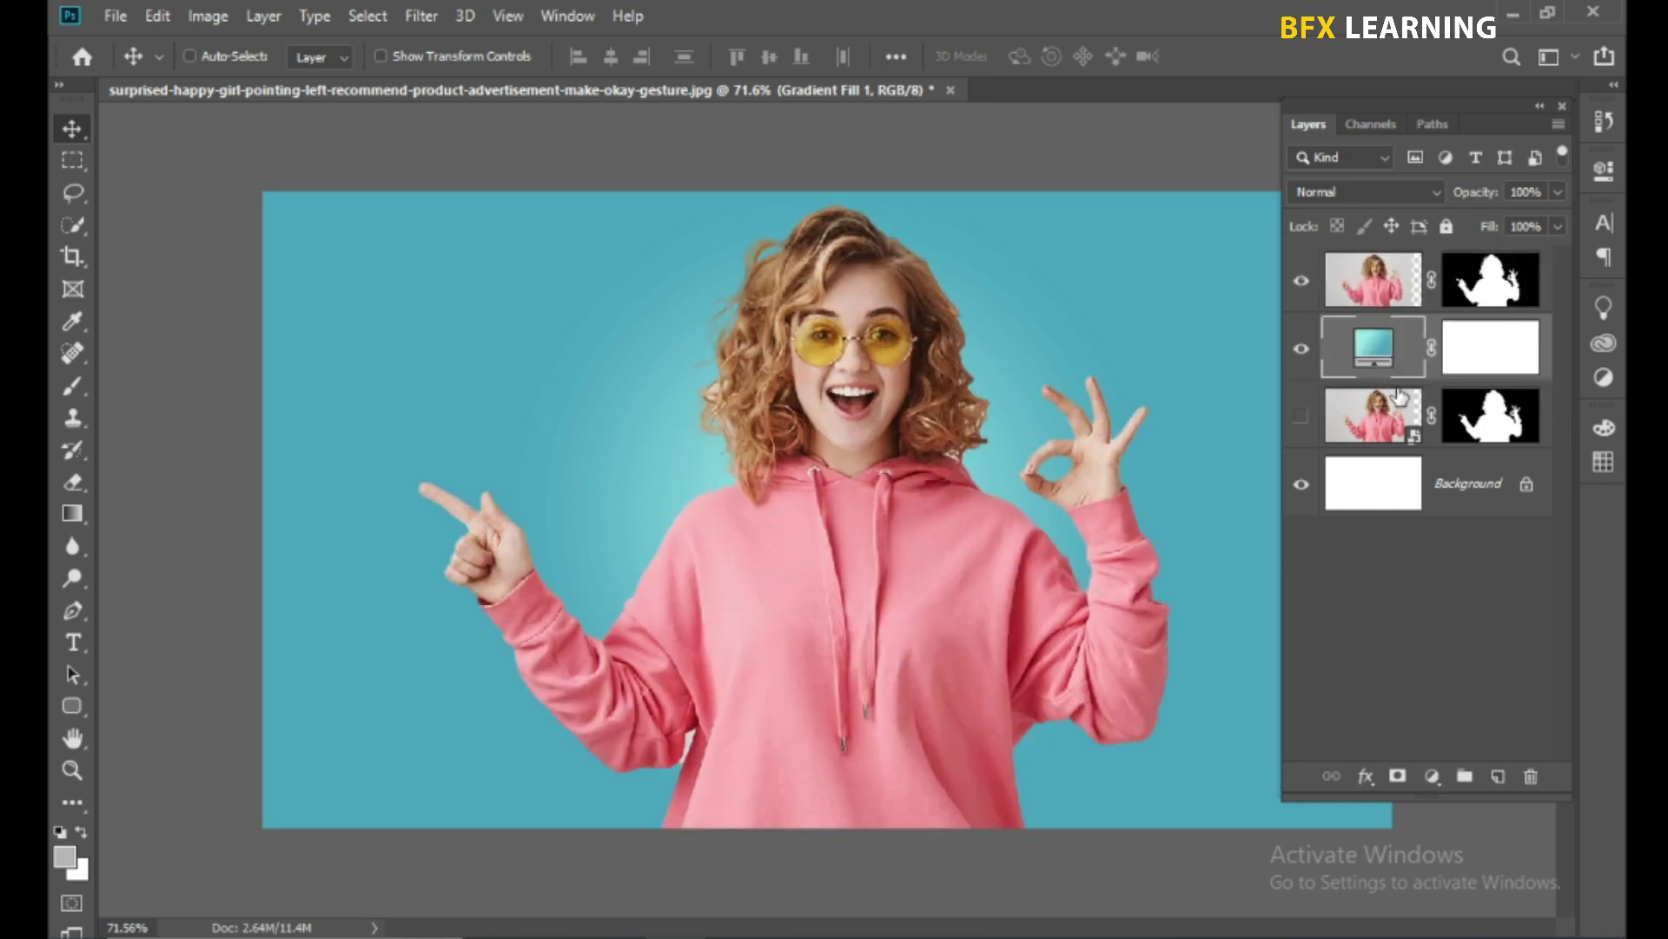
{"action": "key", "text": "Tab"}
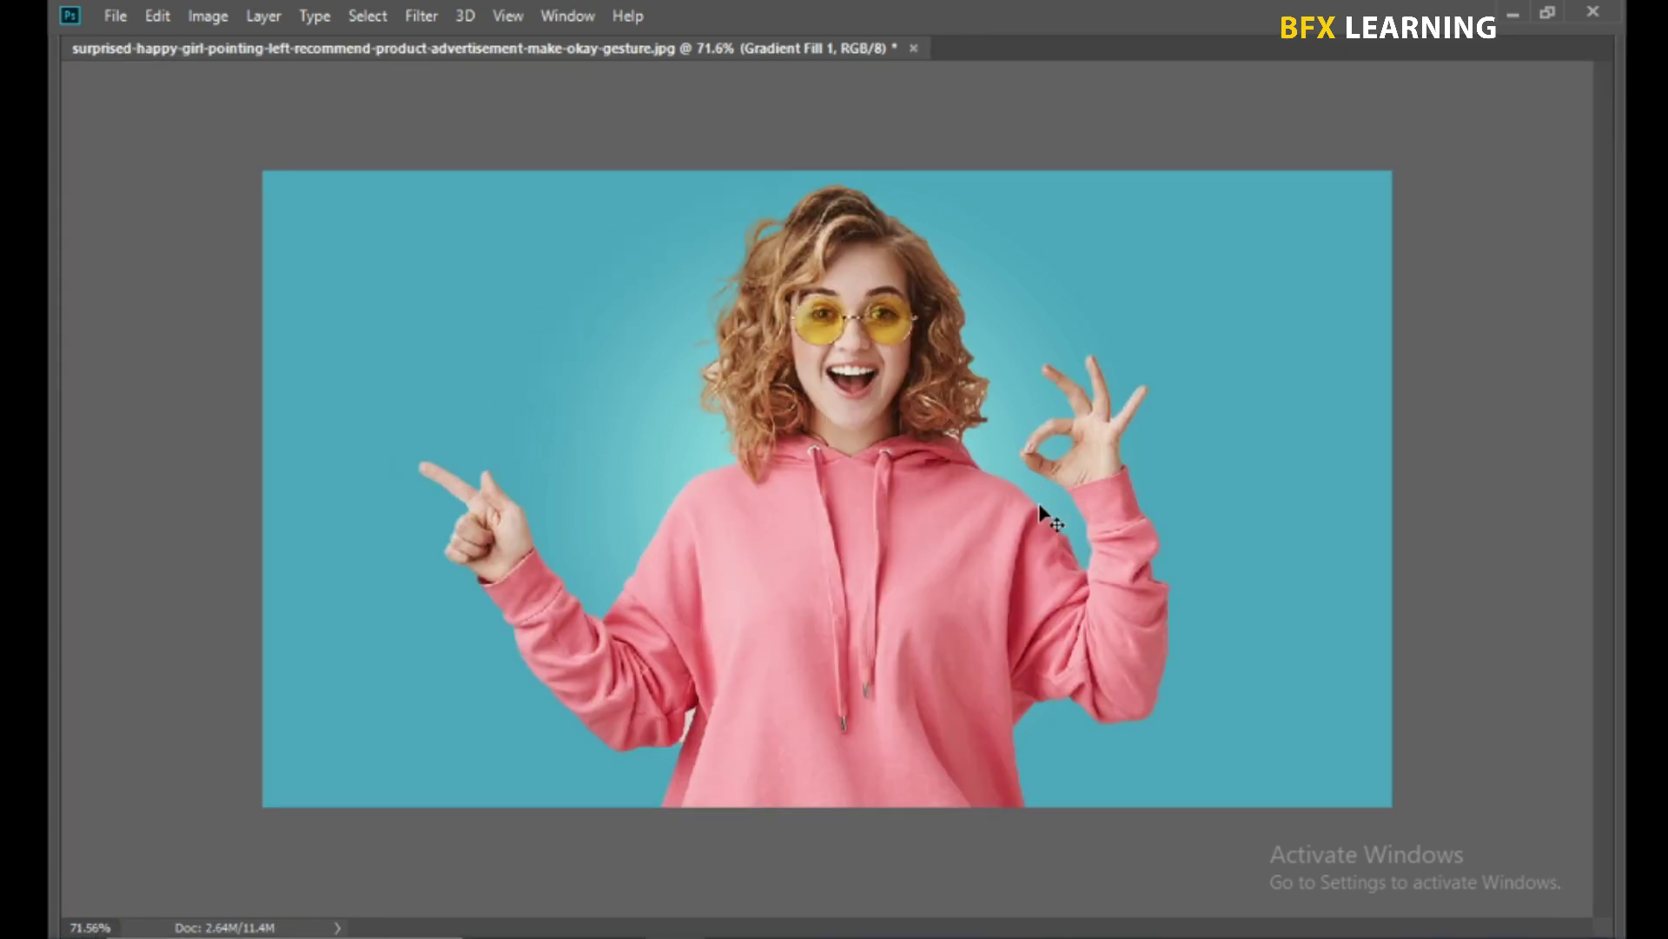
{"action": "key", "text": "Tab"}
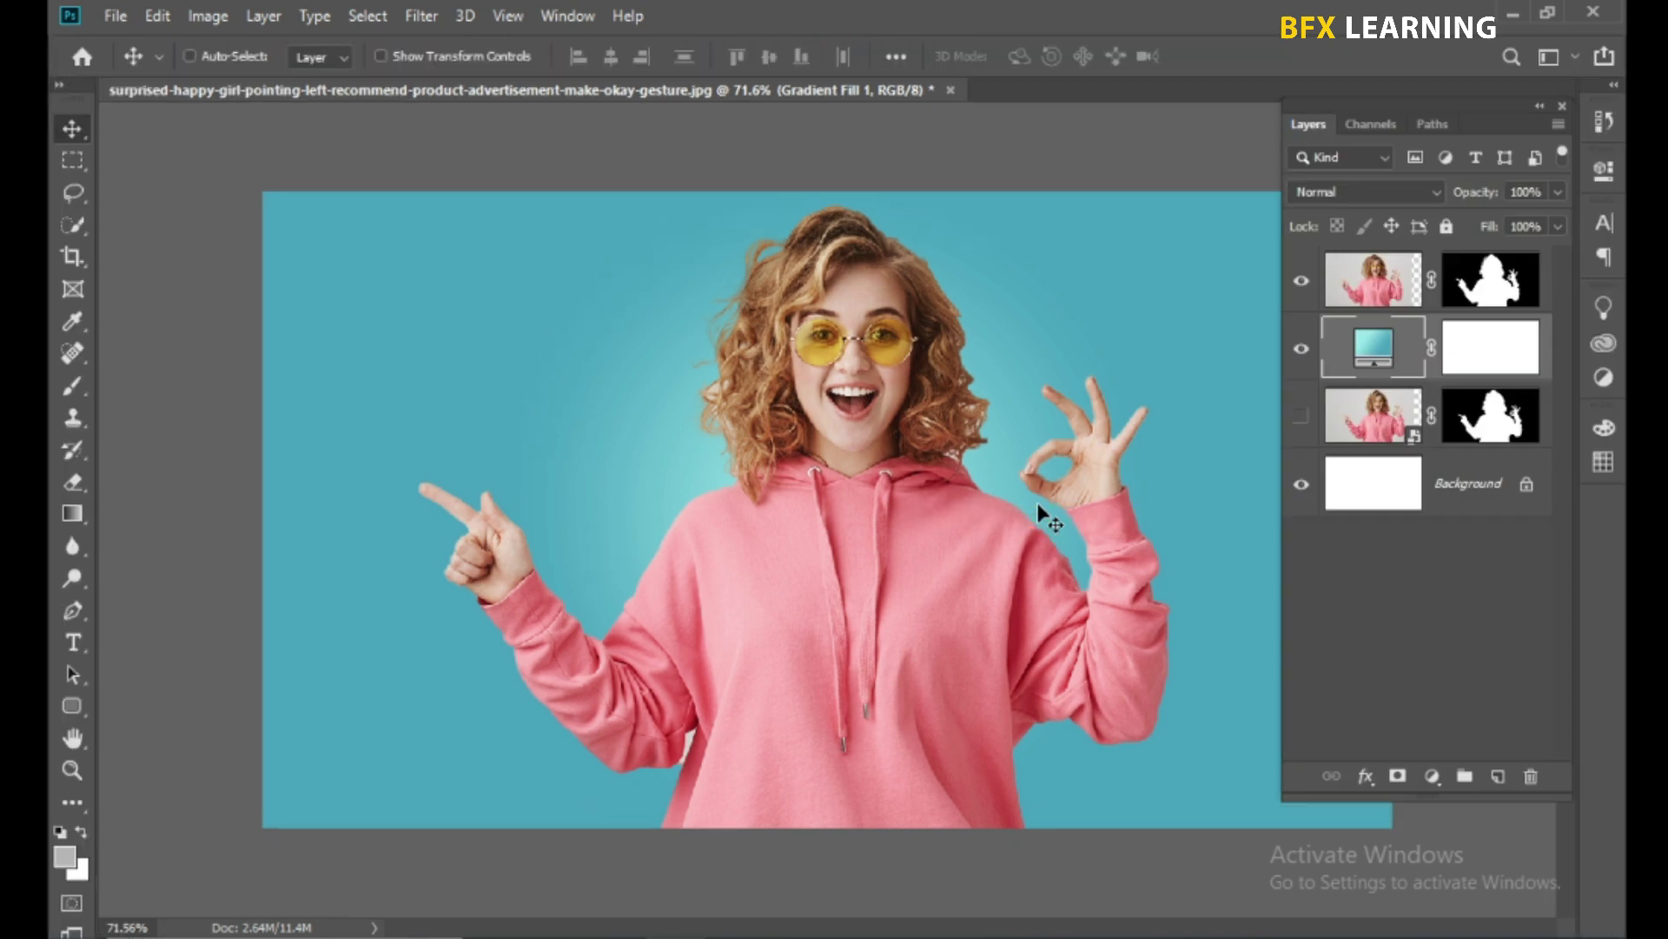
{"action": "left_click", "coordinate": [1373, 280]}
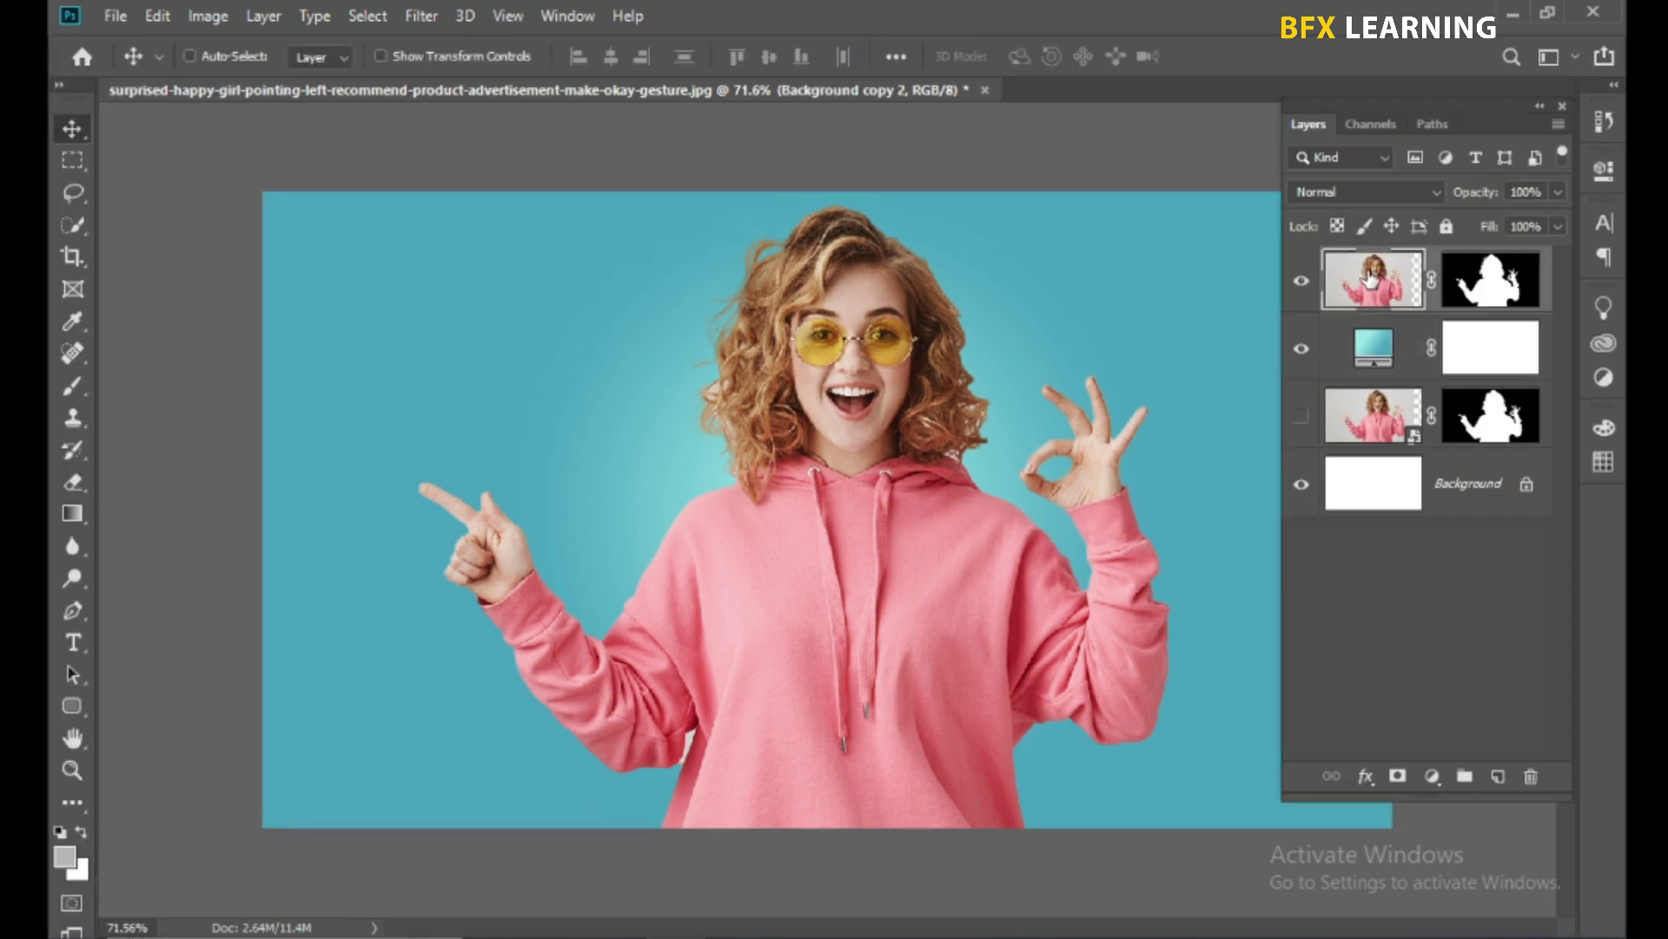
- Add 'GRAPHICS' text and centre it on the canvas
{"action": "left_click", "coordinate": [73, 642]}
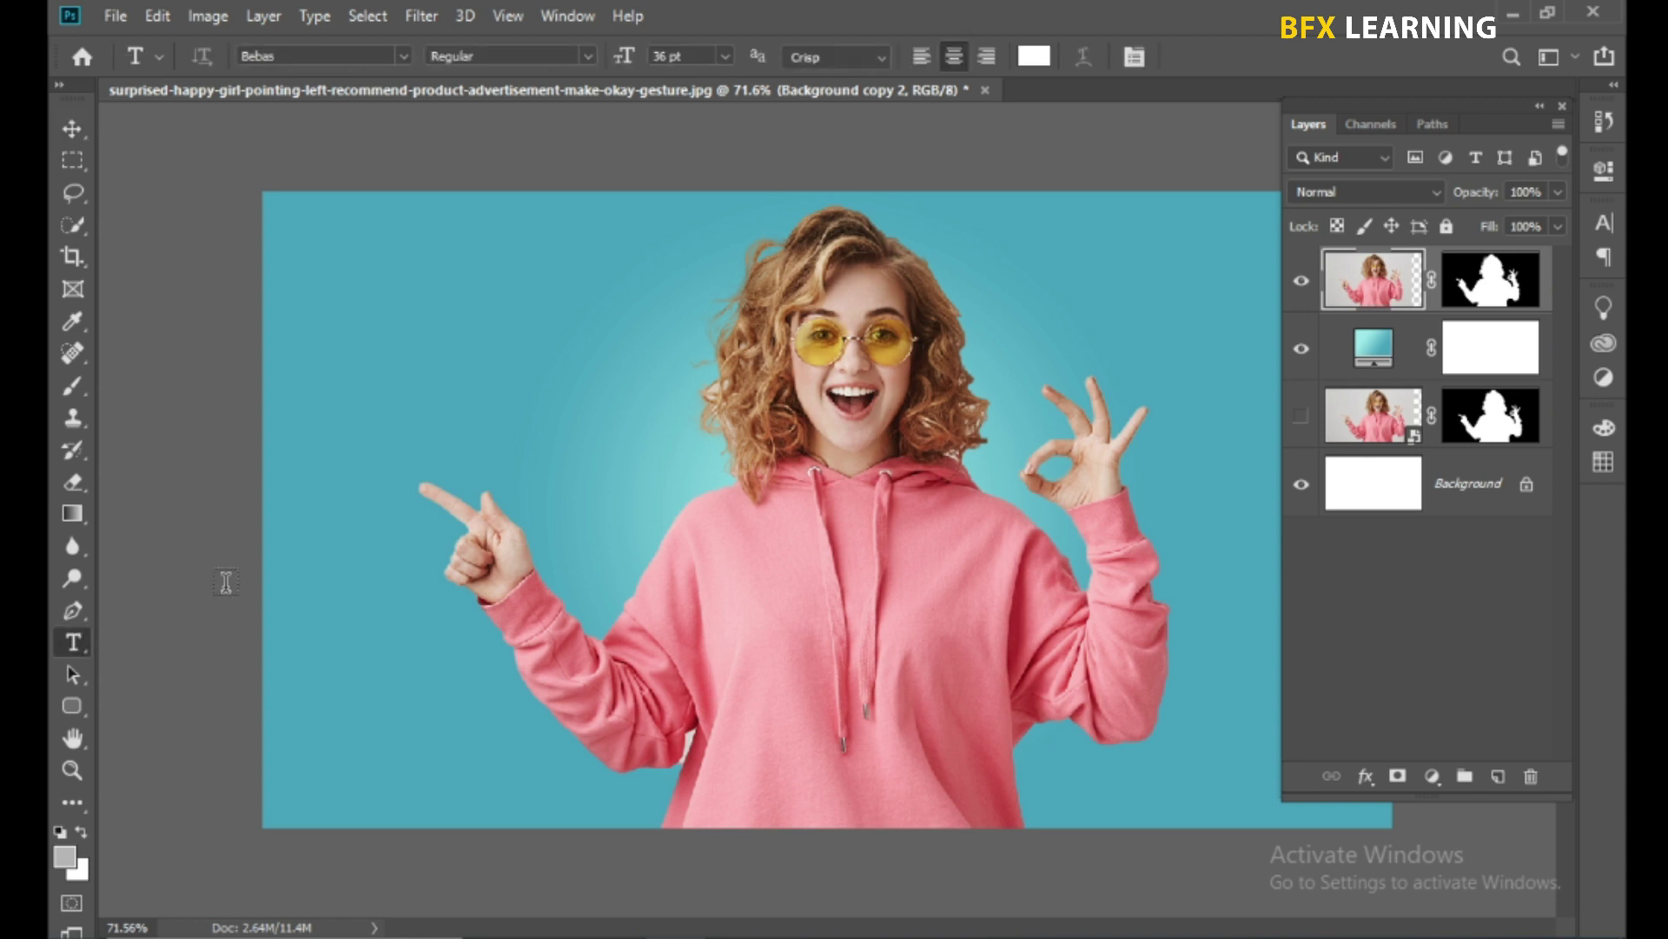
{"action": "left_click", "coordinate": [521, 380]}
{"action": "type", "text": "GRAPHICS"}
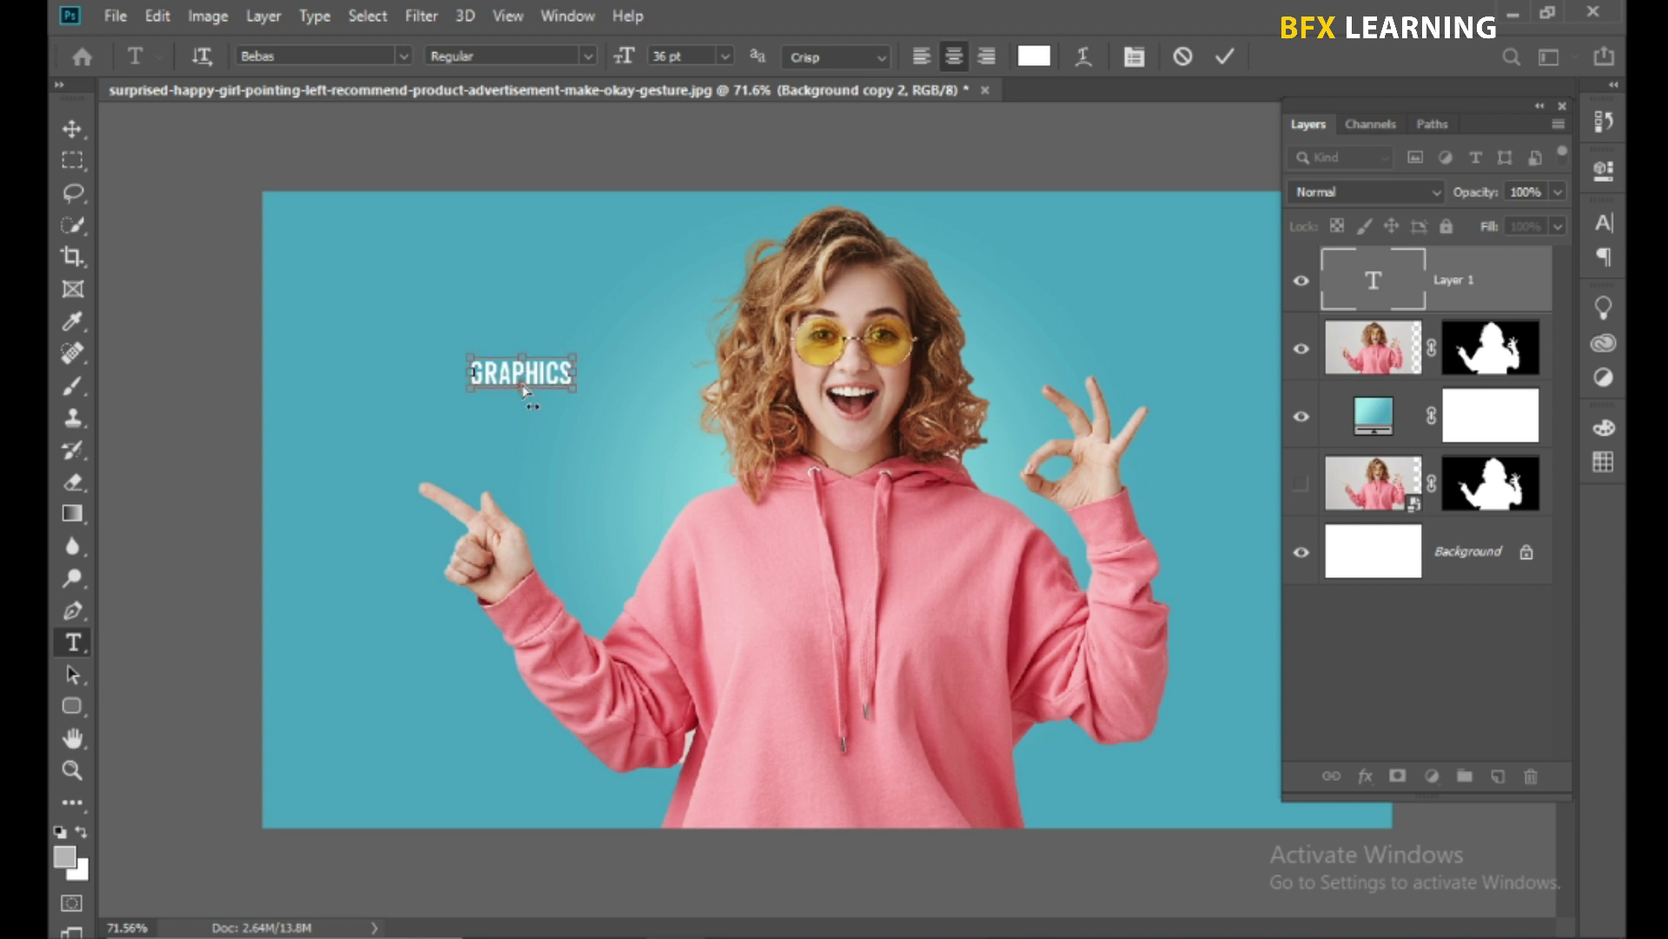
{"action": "key", "text": "ctrl+Return"}
{"action": "key", "text": "v"}
{"action": "key", "text": "ctrl+a"}
{"action": "left_click", "coordinate": [611, 57]}
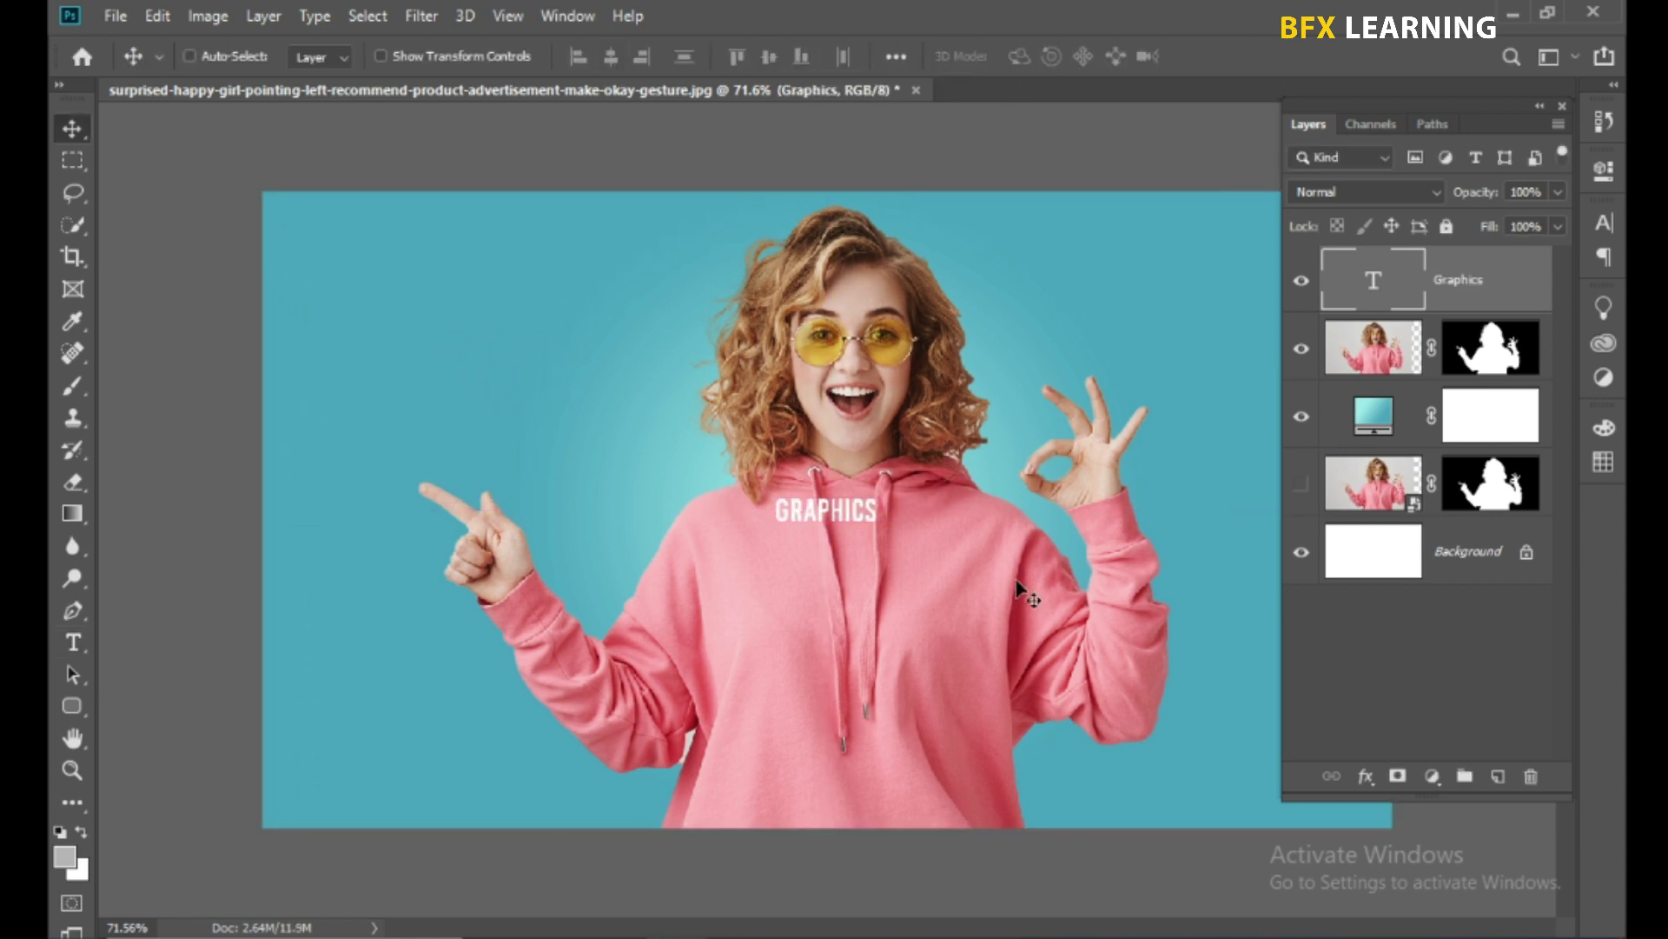
{"action": "key", "text": "ctrl+d"}
- Enlarge GRAPHICS across the canvas, tilt it slightly upward and stretch it taller
{"action": "key", "text": "ctrl+t"}
{"action": "key", "text": "Tab"}
{"action": "left_click_drag", "start_coordinate": [882, 511], "coordinate": [1292, 697]}
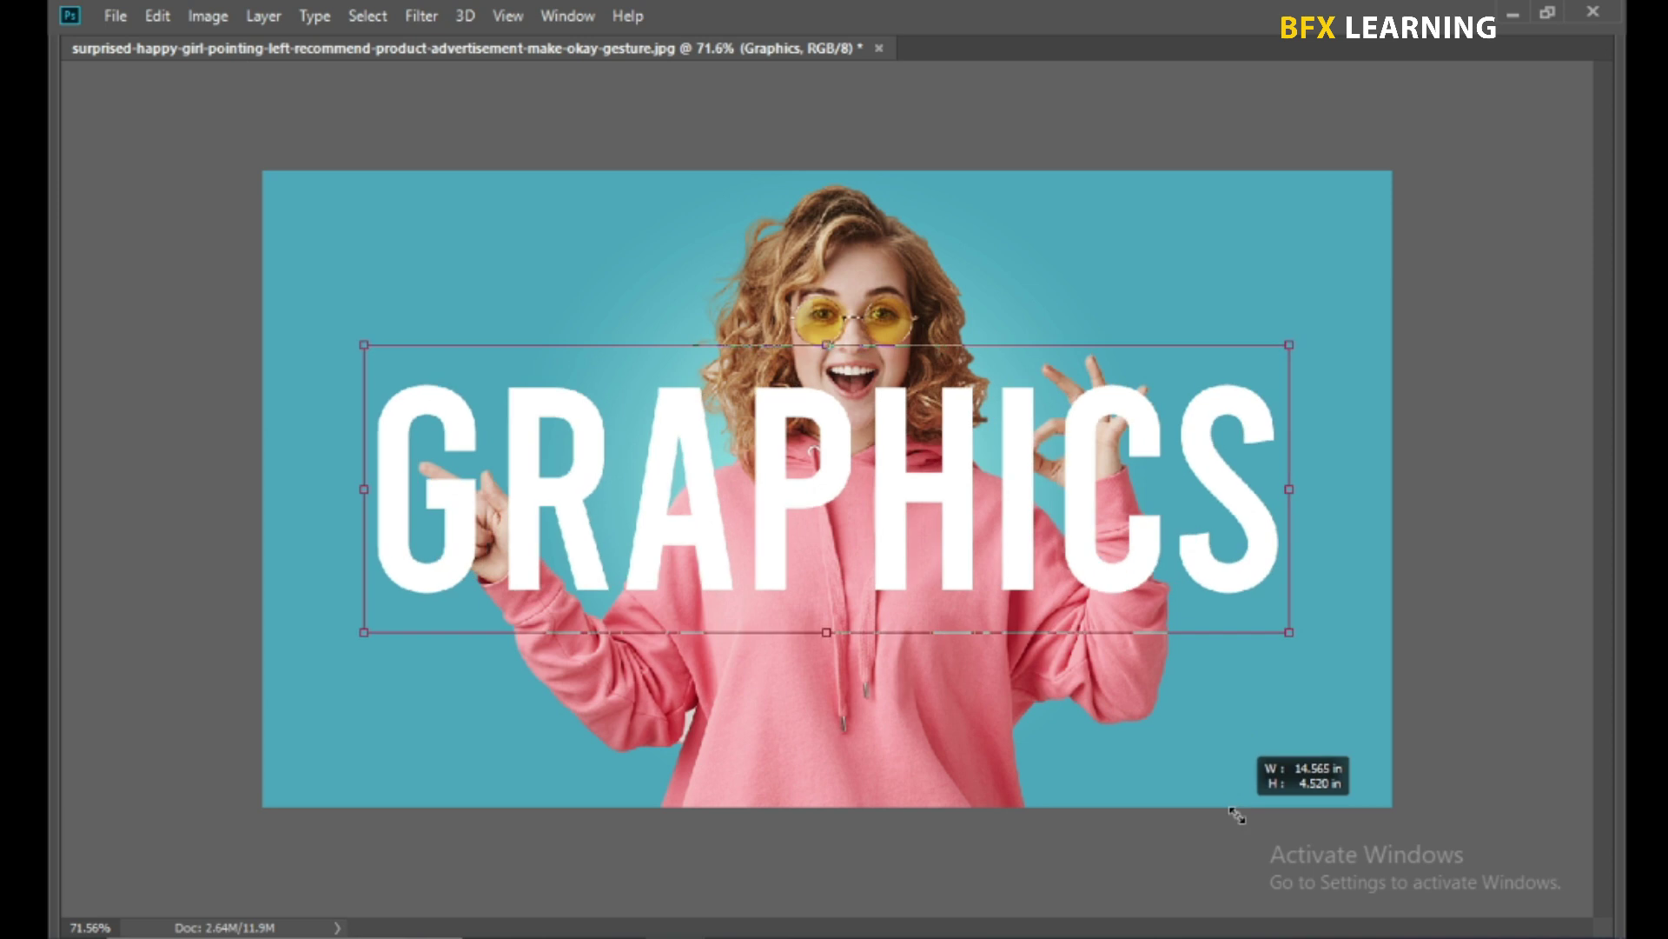
{"action": "left_click_drag", "start_coordinate": [1312, 615], "coordinate": [1231, 503]}
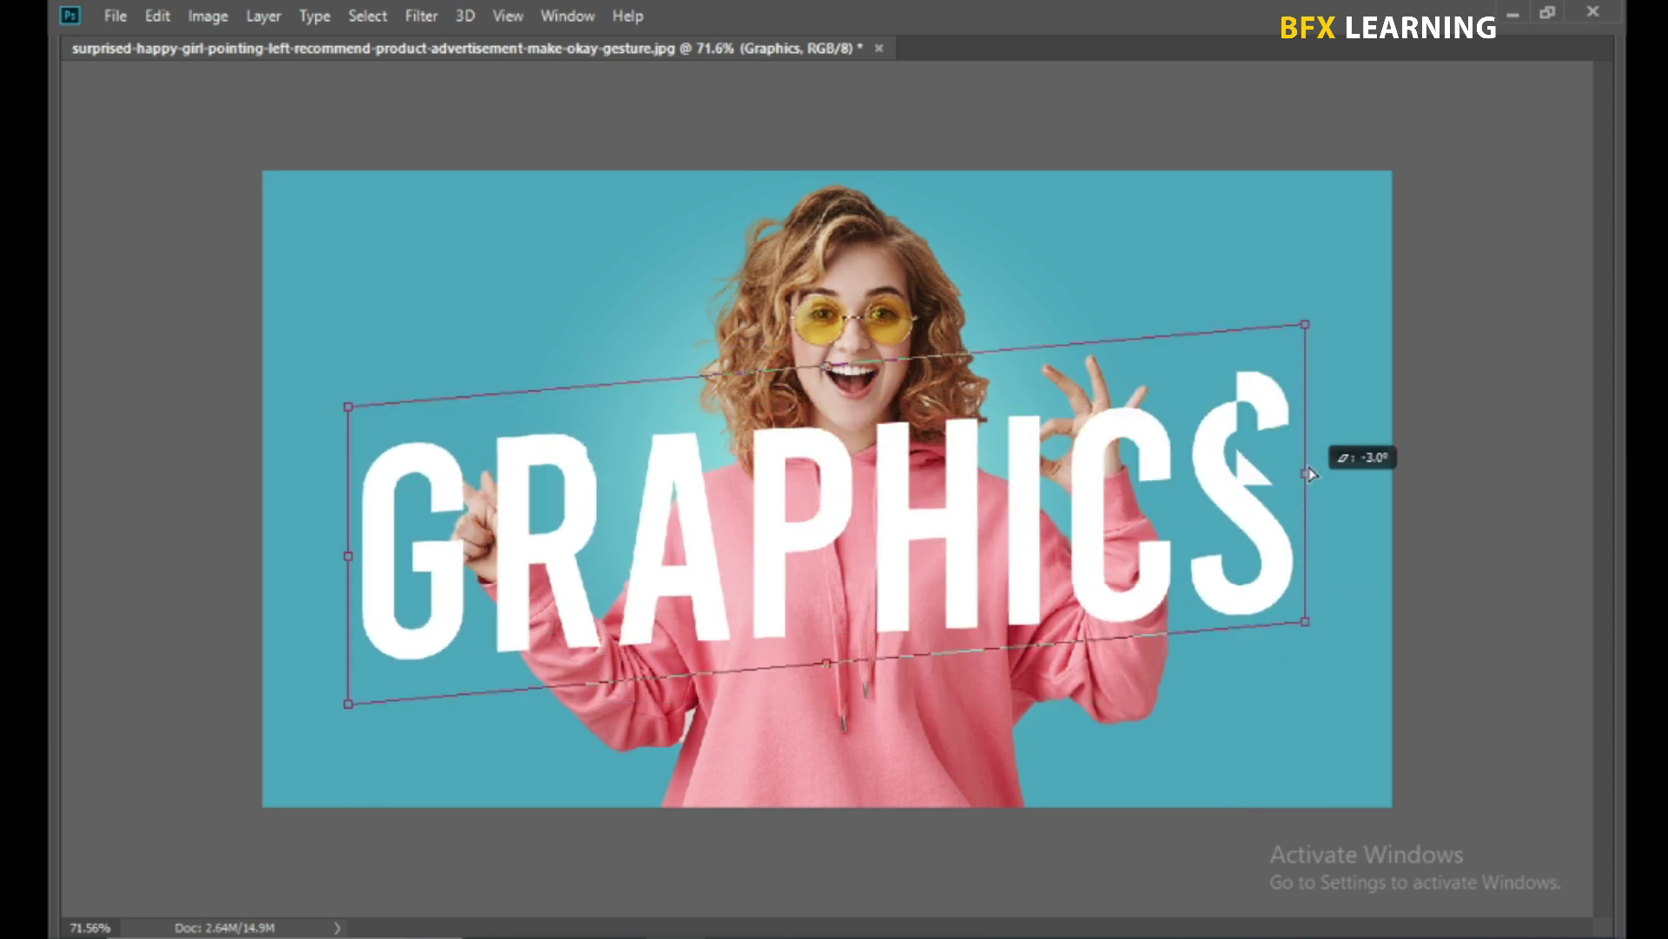
{"action": "left_click_drag", "start_coordinate": [828, 675], "coordinate": [830, 714]}
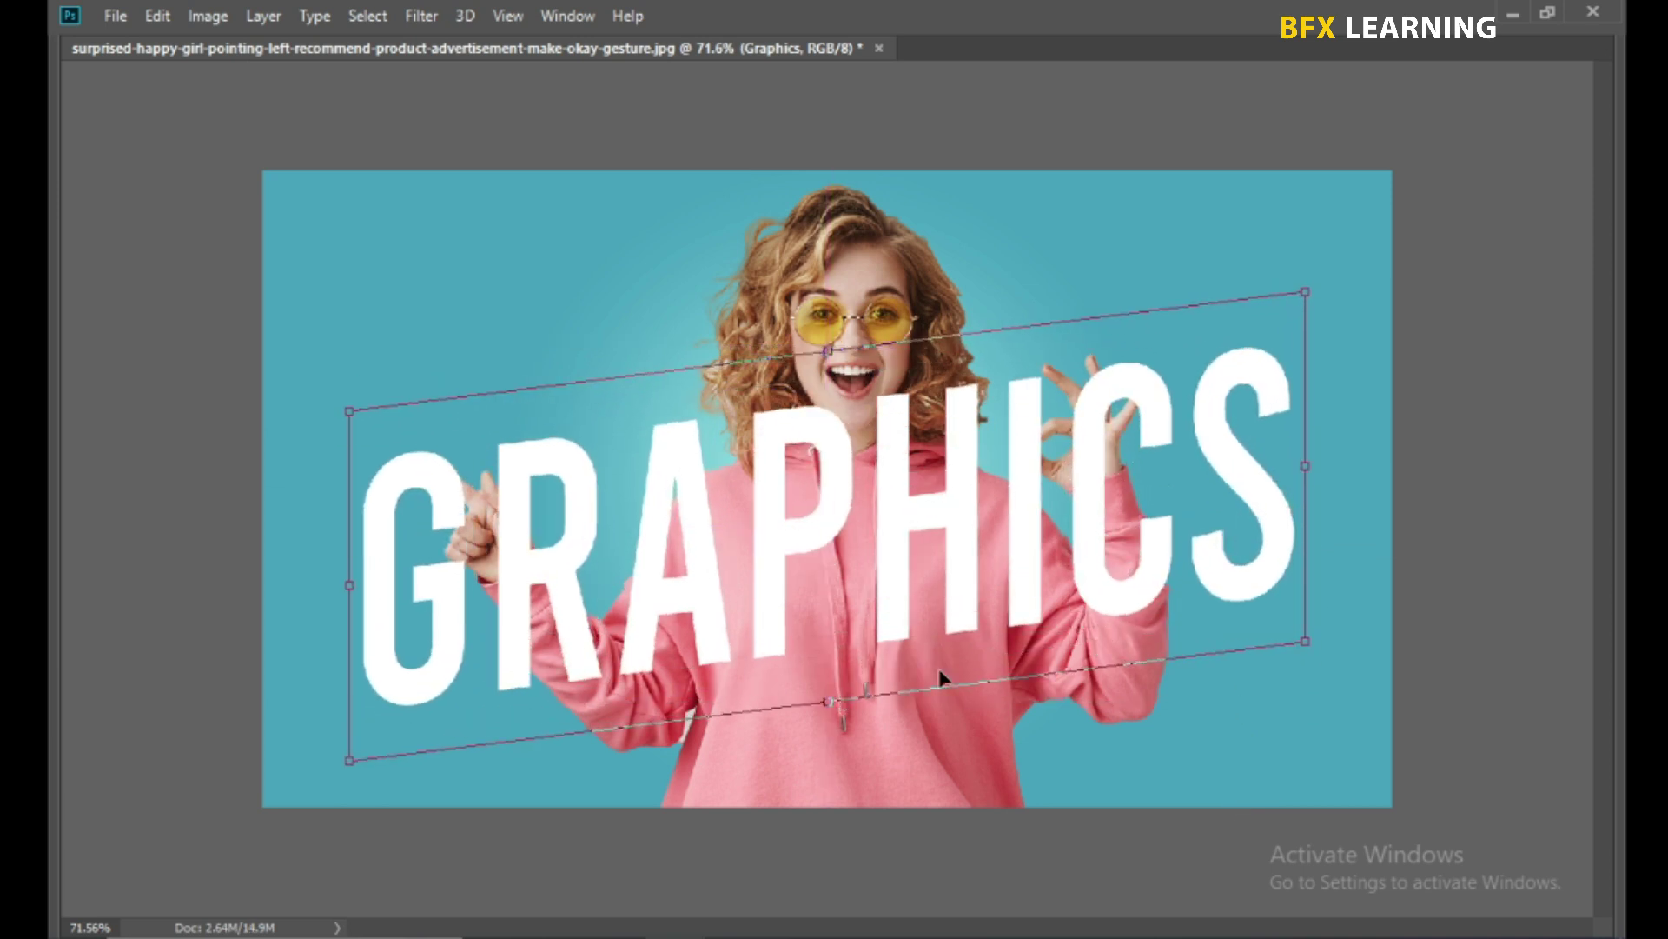
{"action": "left_click_drag", "start_coordinate": [830, 375], "coordinate": [830, 378]}
{"action": "key", "text": "Return"}
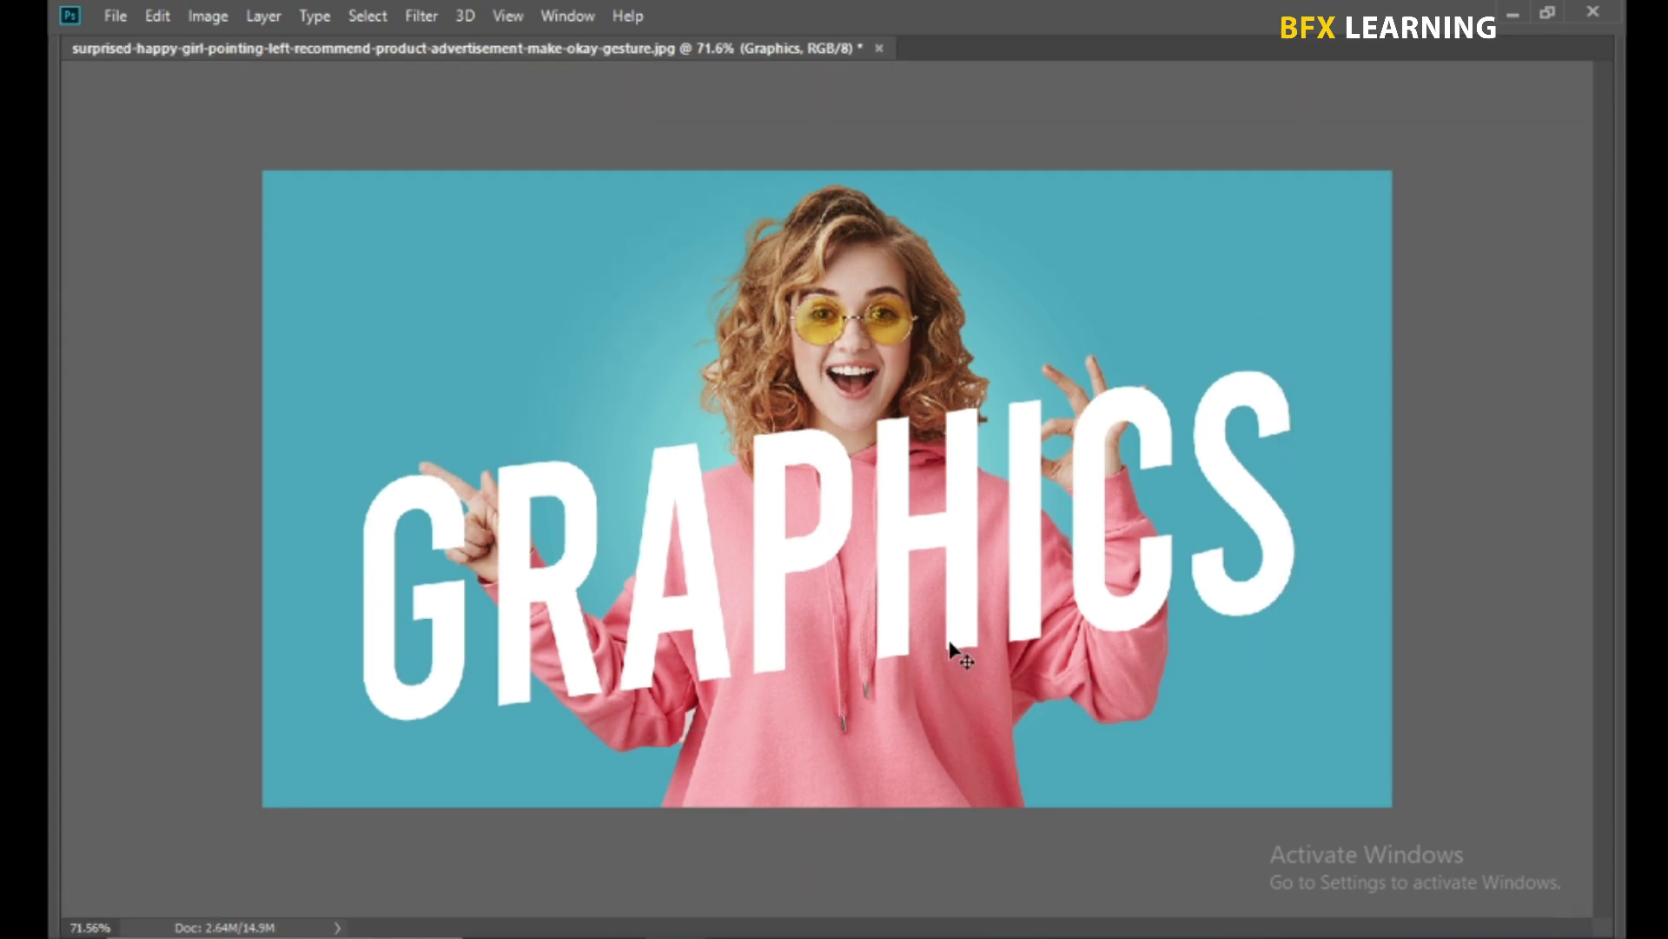
{"action": "key", "text": "Tab"}
- Nudge the girl cut-out layer slightly to the left
{"action": "left_click", "coordinate": [1382, 341]}
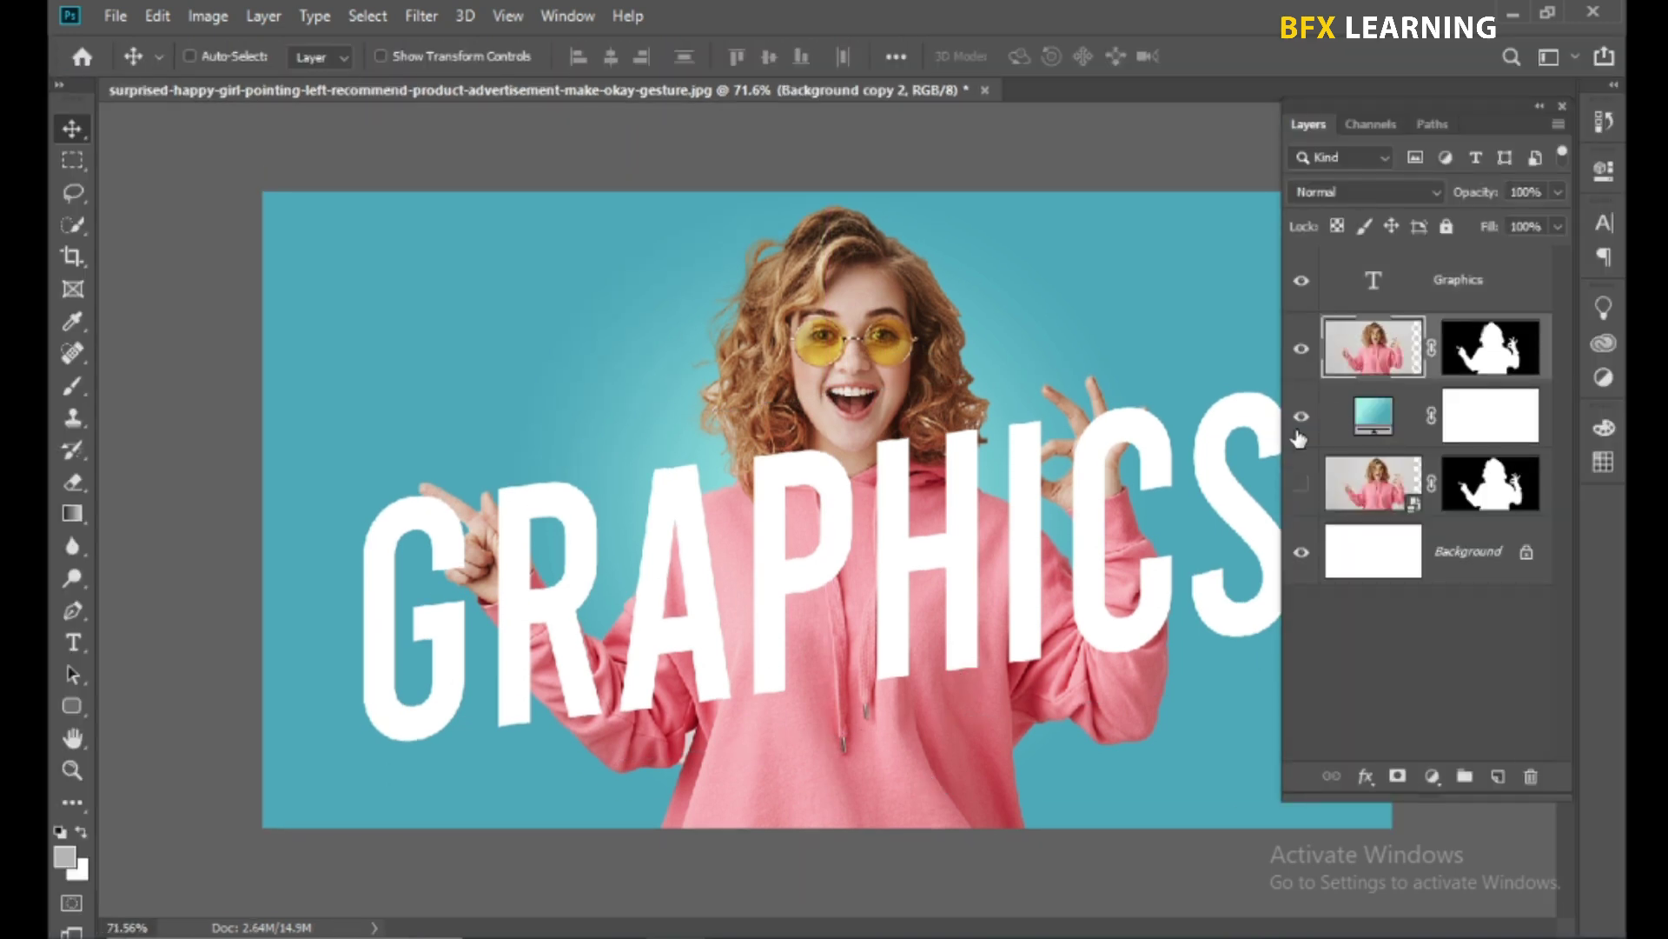
{"action": "key", "text": "Tab"}
{"action": "left_click_drag", "start_coordinate": [1174, 440], "coordinate": [1157, 441]}
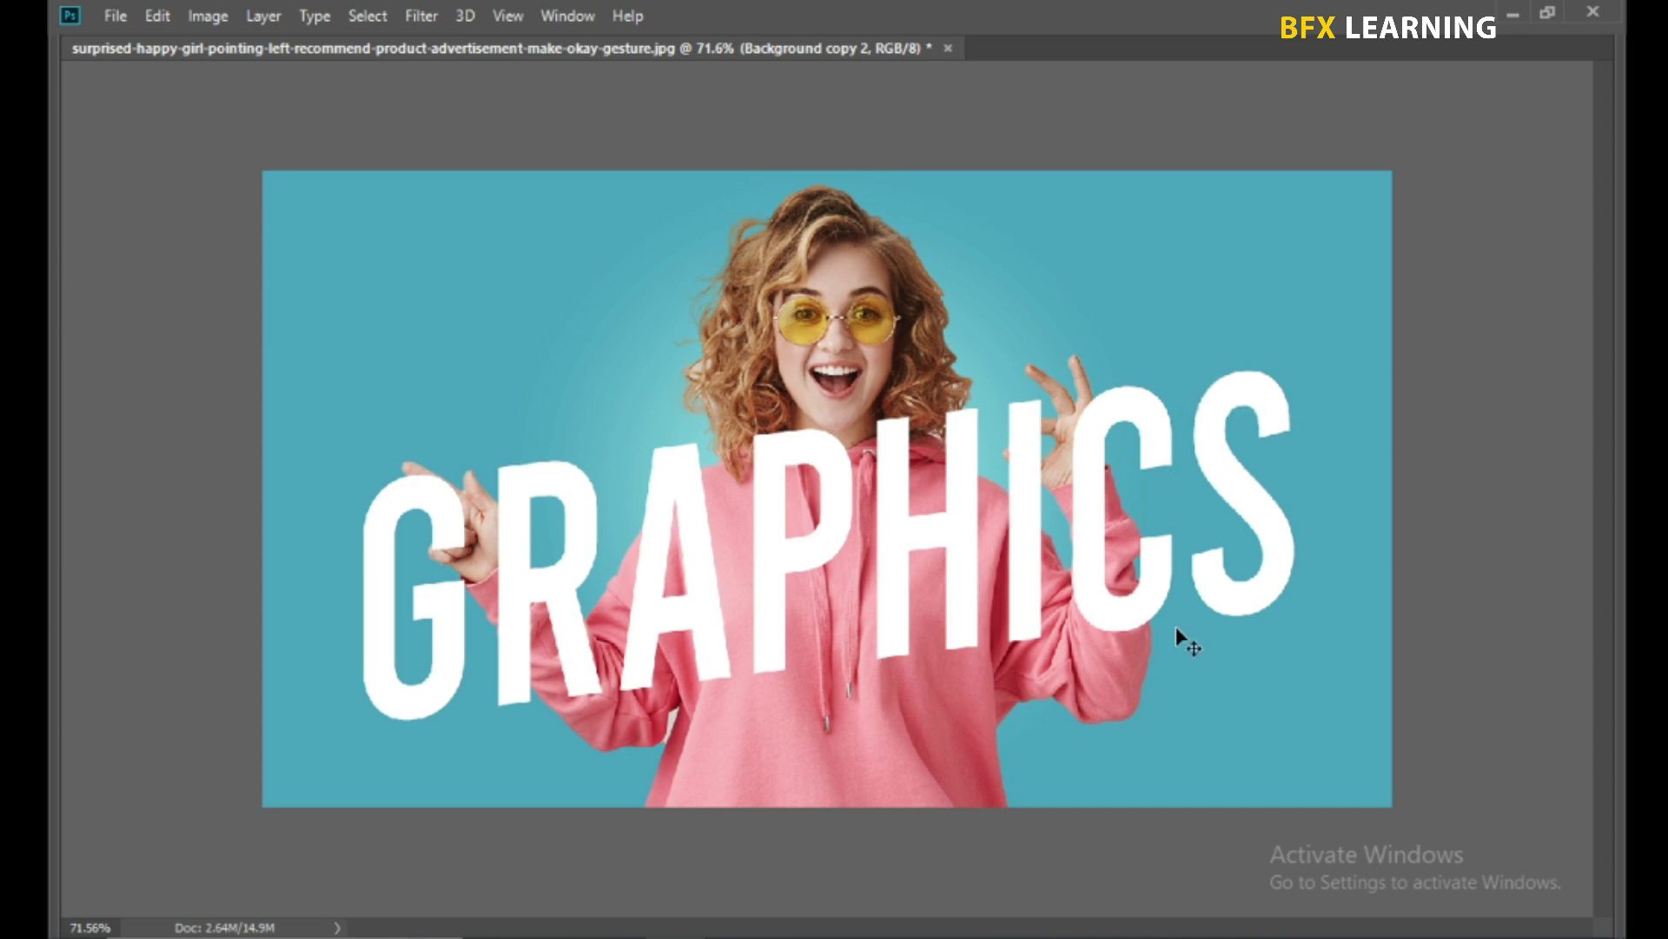
{"action": "key", "text": "Tab"}
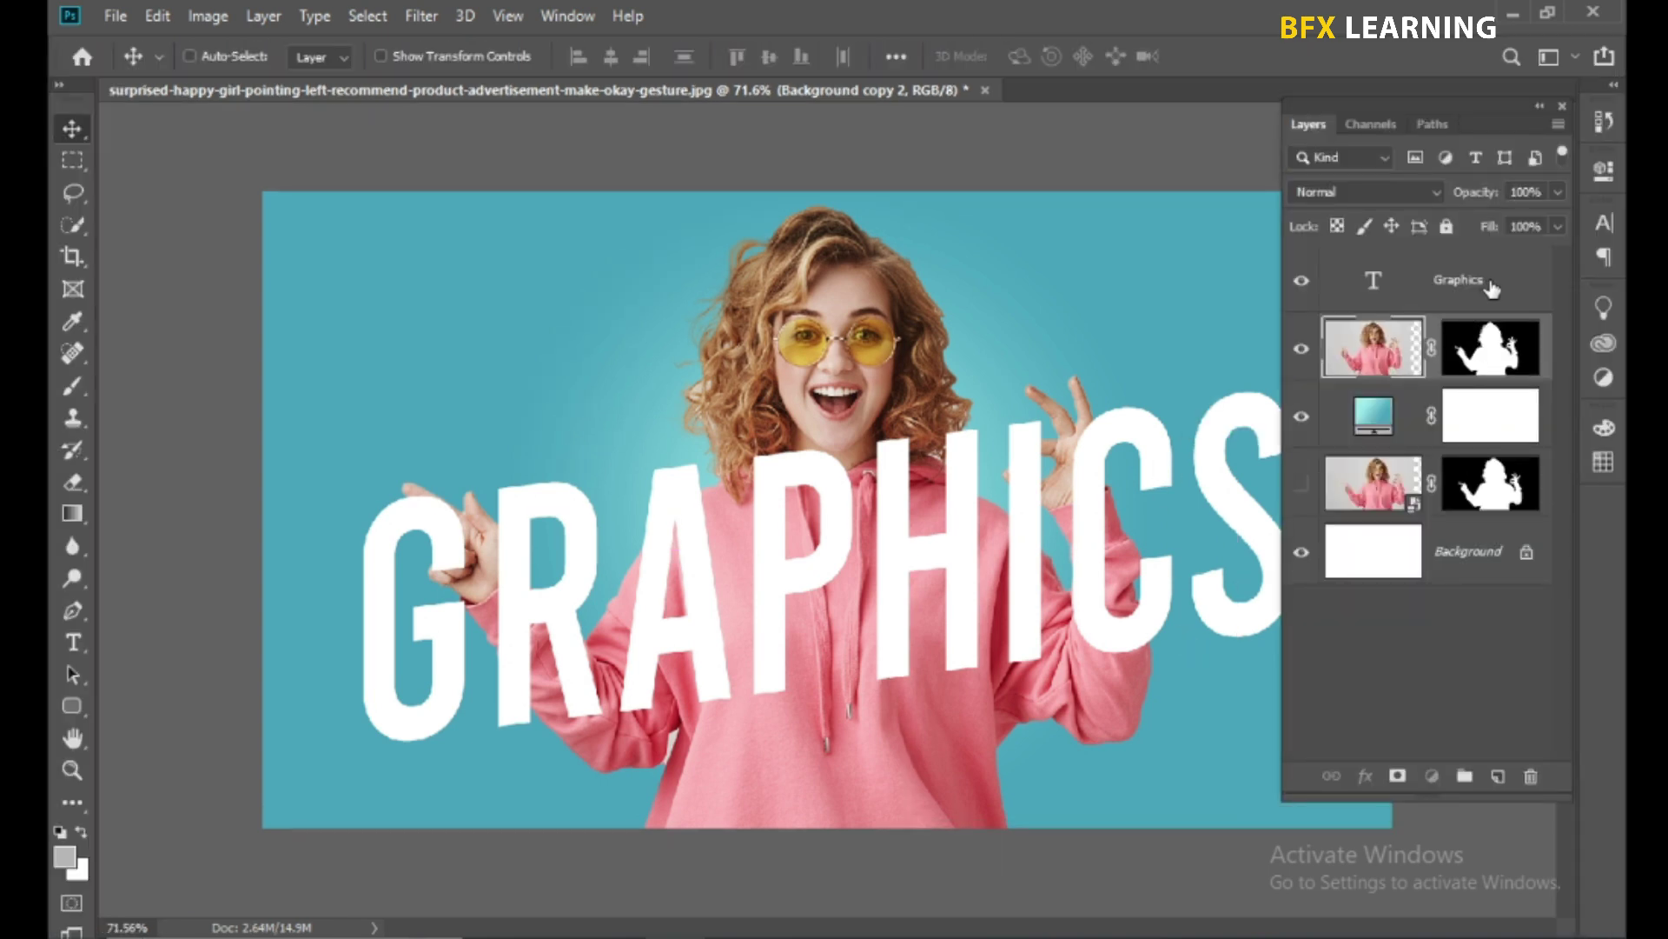
- Duplicate the Graphics layer and place the Graphics copy below the girl layer
{"action": "left_click", "coordinate": [1491, 288]}
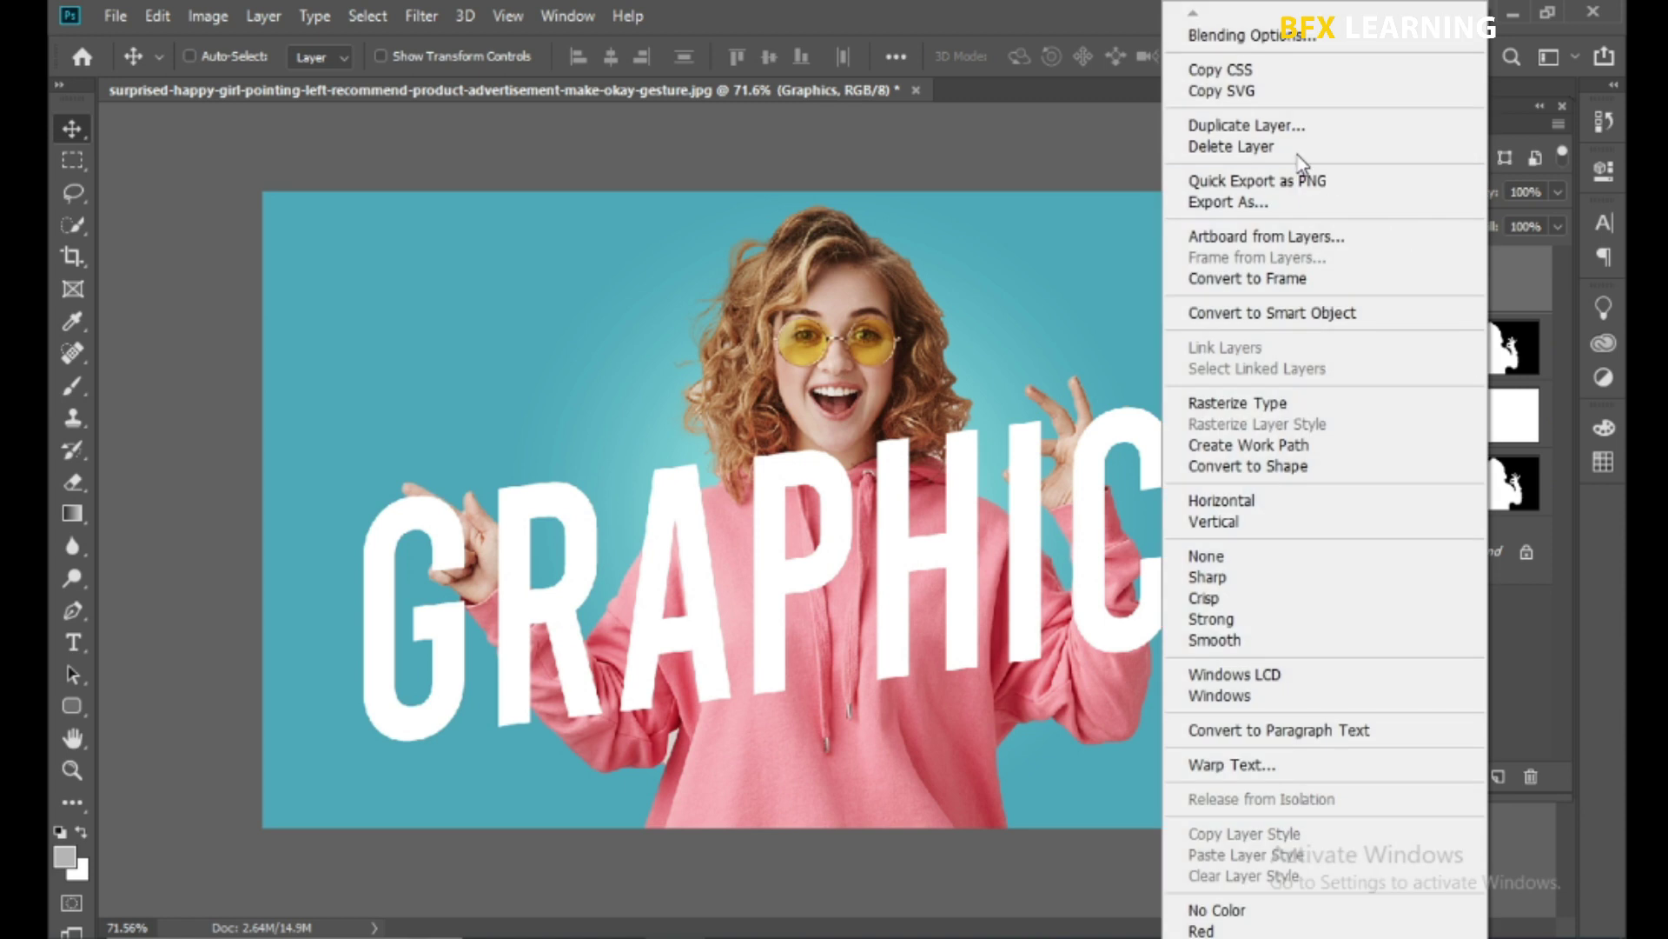
{"action": "left_click", "coordinate": [1265, 127]}
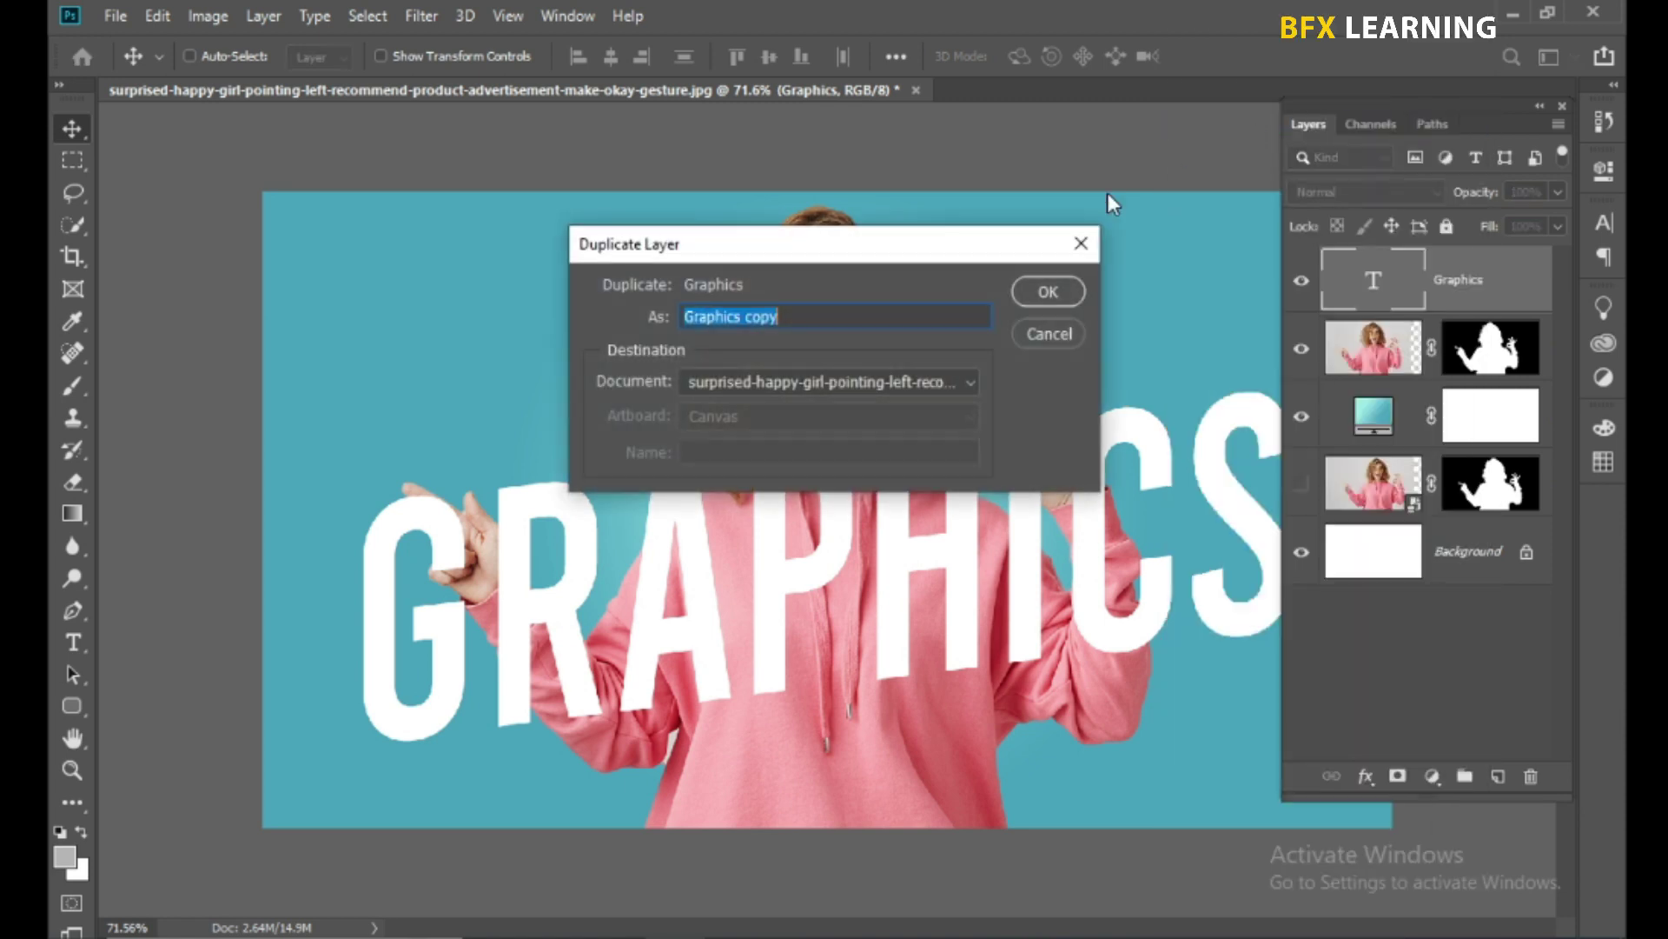
{"action": "left_click", "coordinate": [1046, 290]}
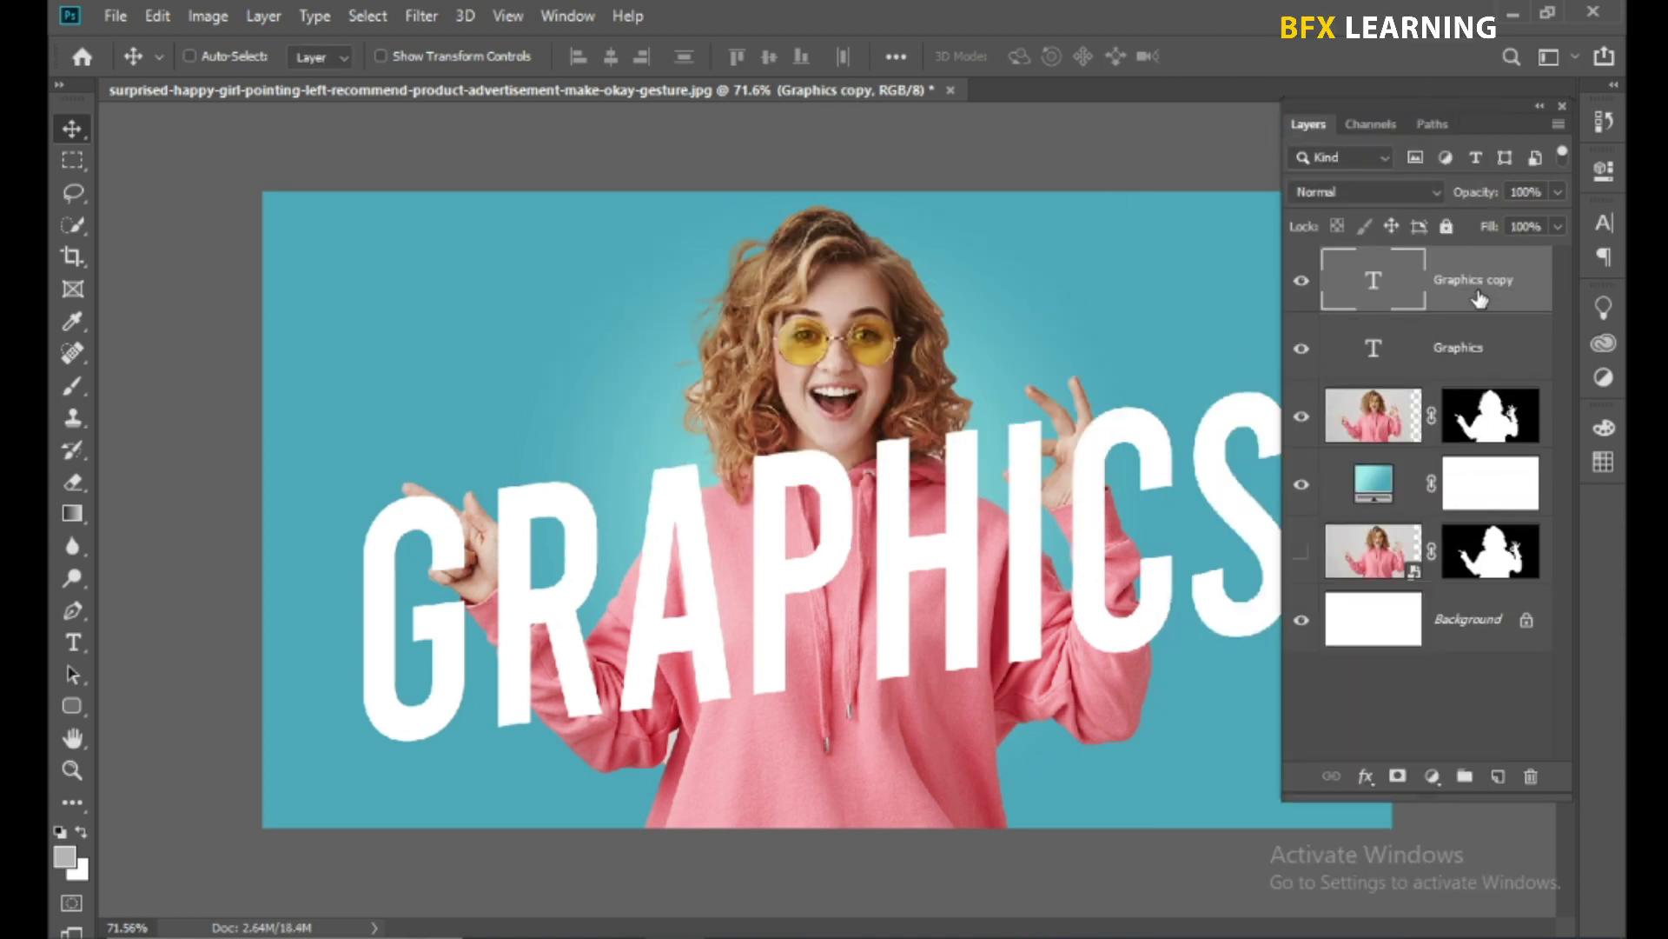
{"action": "left_click_drag", "start_coordinate": [1479, 298], "coordinate": [1449, 450]}
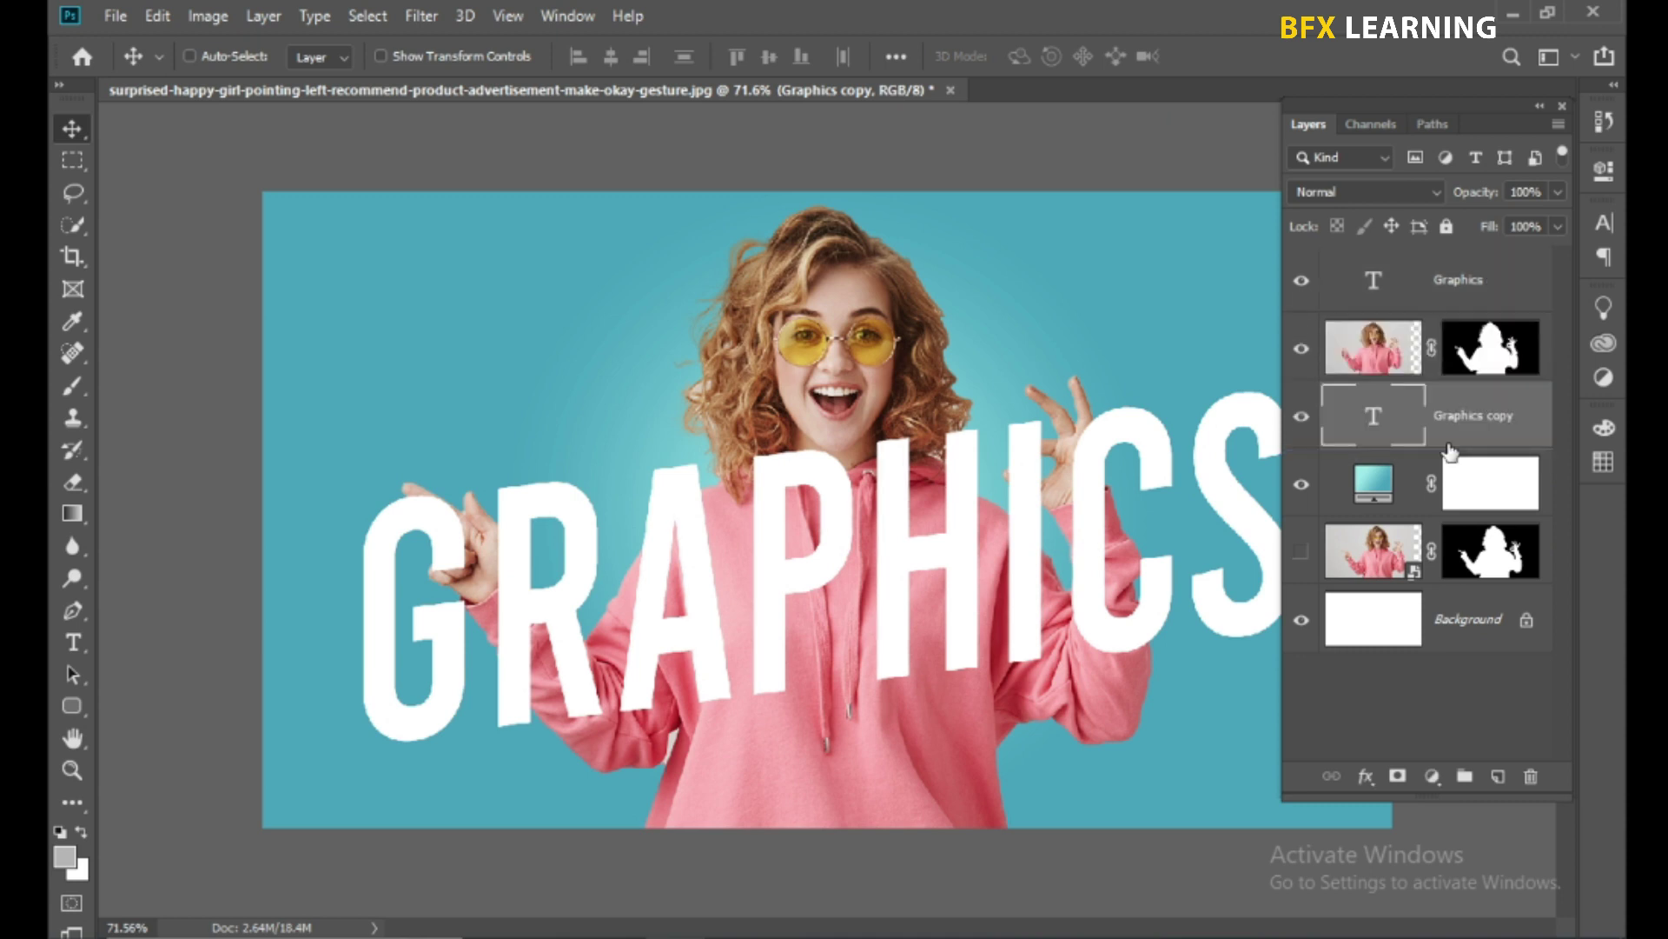
- Set the top Graphics layer's fill to 0%
{"action": "left_click", "coordinate": [1499, 291]}
{"action": "left_click", "coordinate": [1556, 228]}
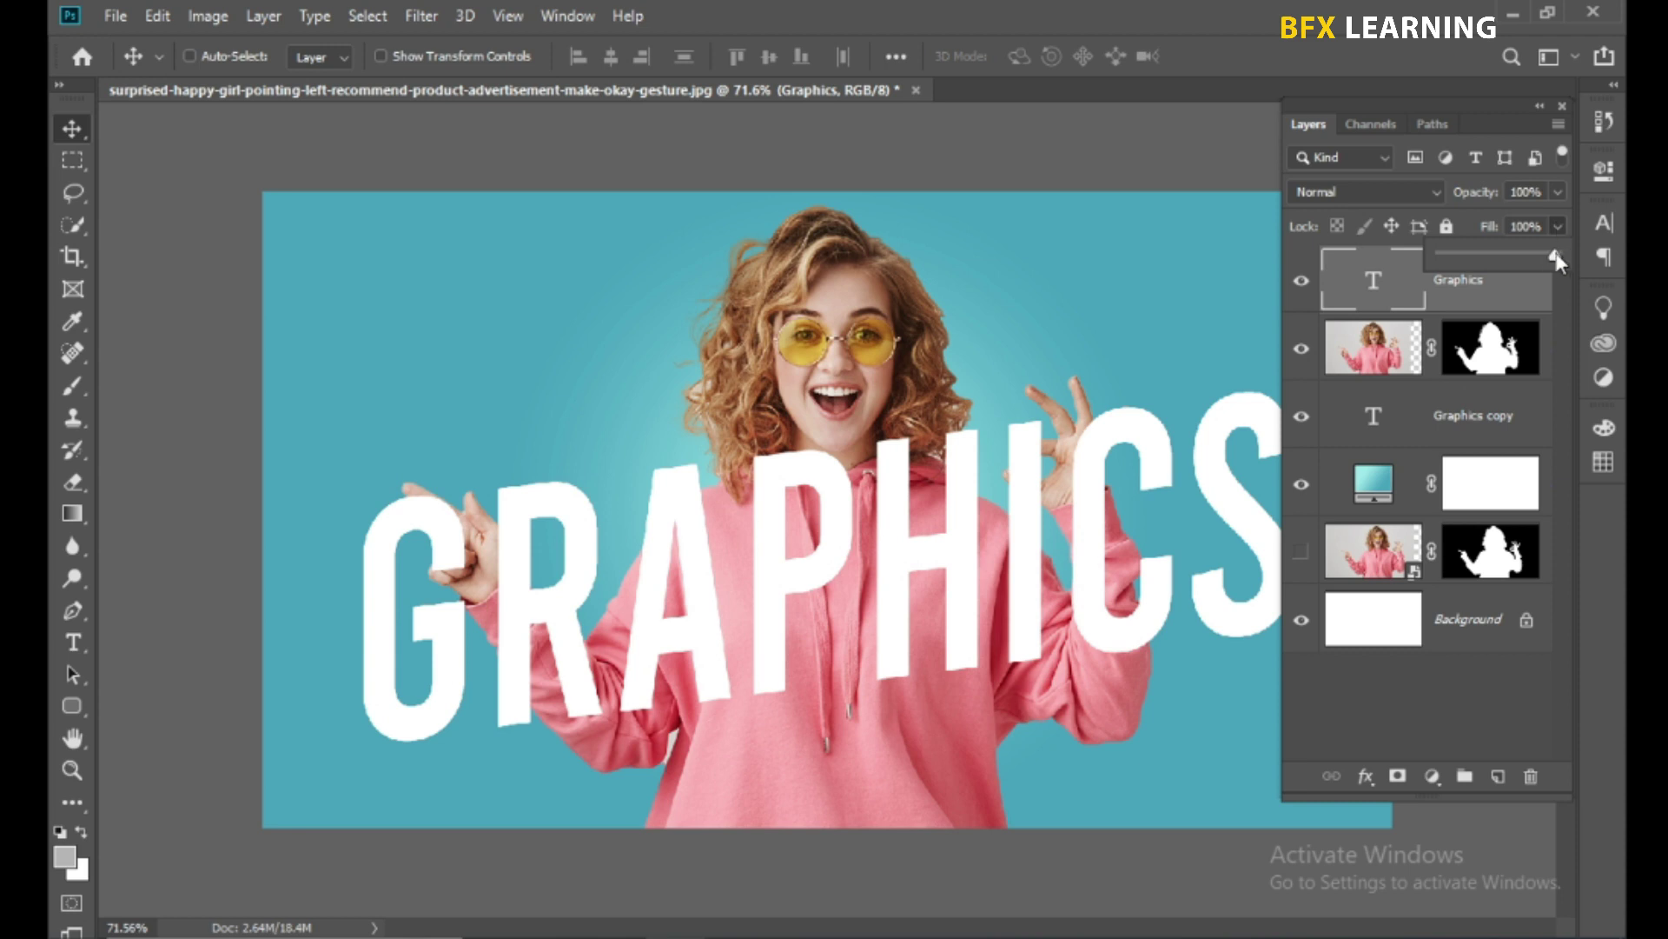
{"action": "left_click_drag", "start_coordinate": [1472, 255], "coordinate": [1433, 256]}
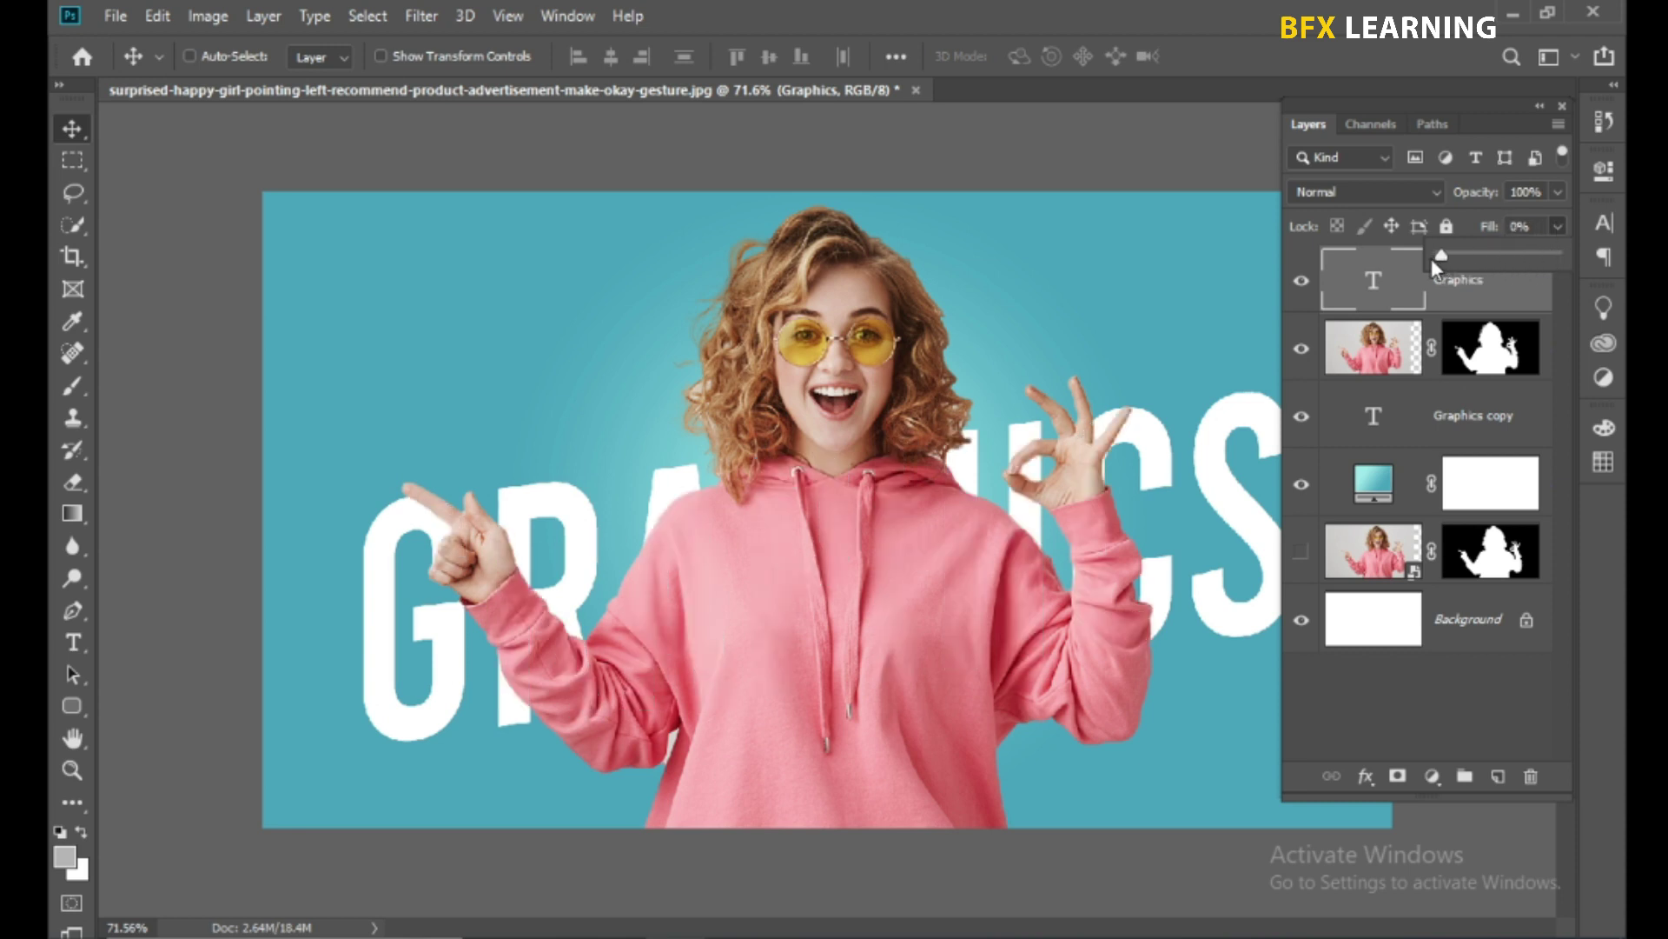
{"action": "left_click", "coordinate": [1508, 301]}
- Add a 4 px white Stroke layer style to the top Graphics layer
{"action": "right_click", "coordinate": [1508, 302]}
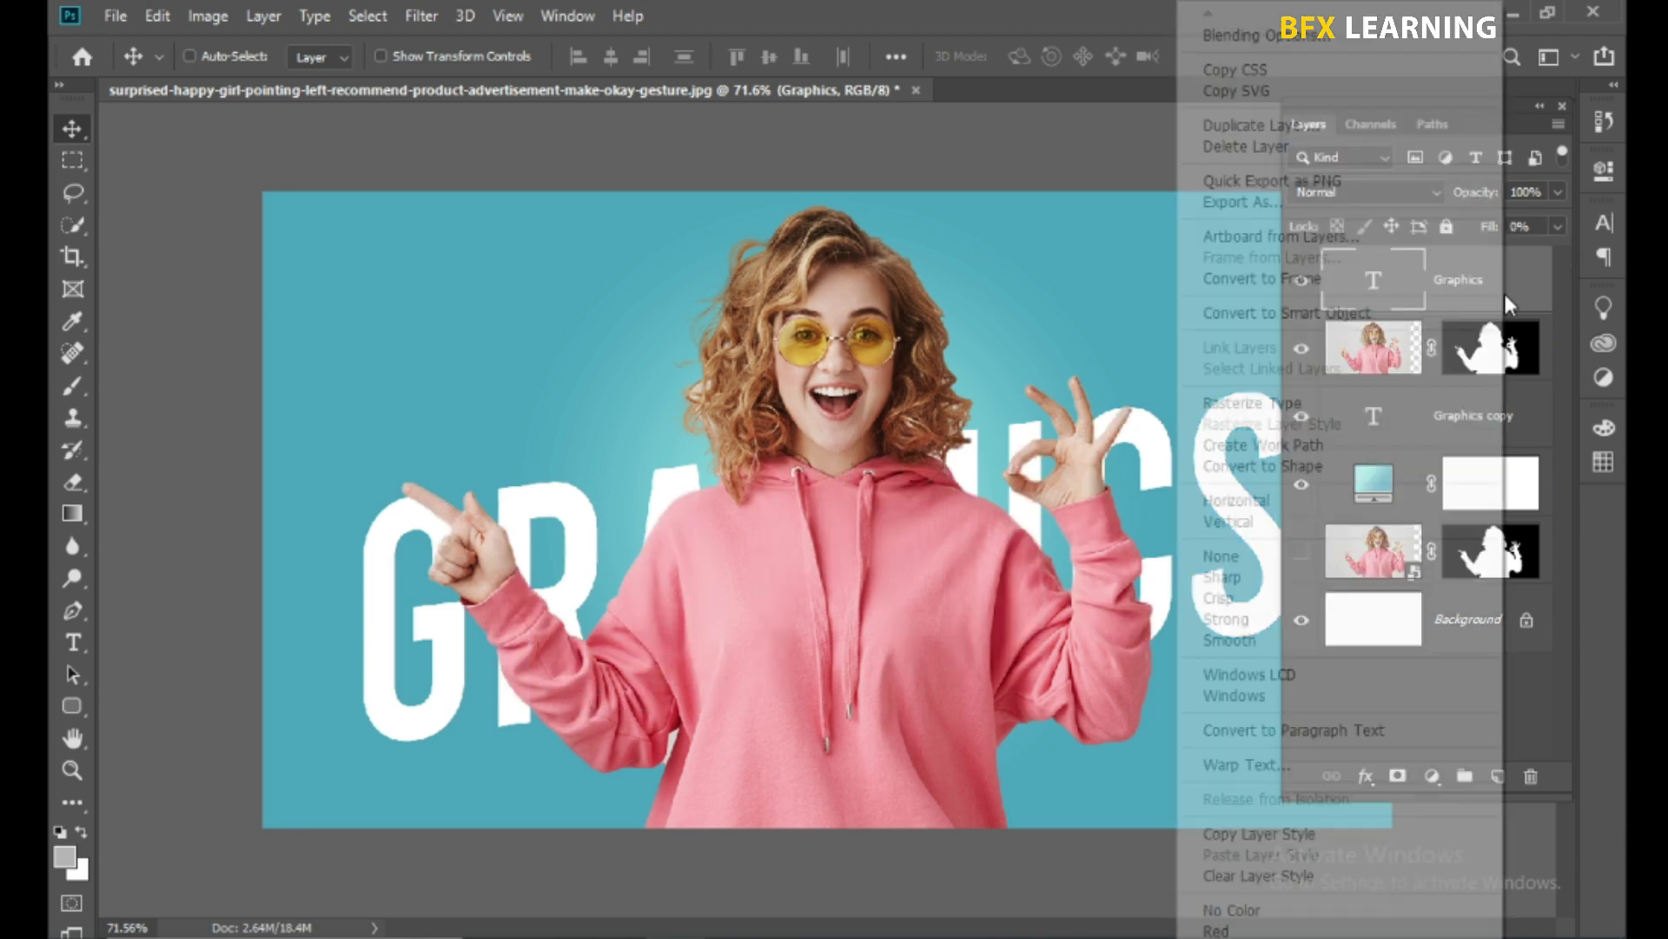
{"action": "left_click", "coordinate": [1292, 38]}
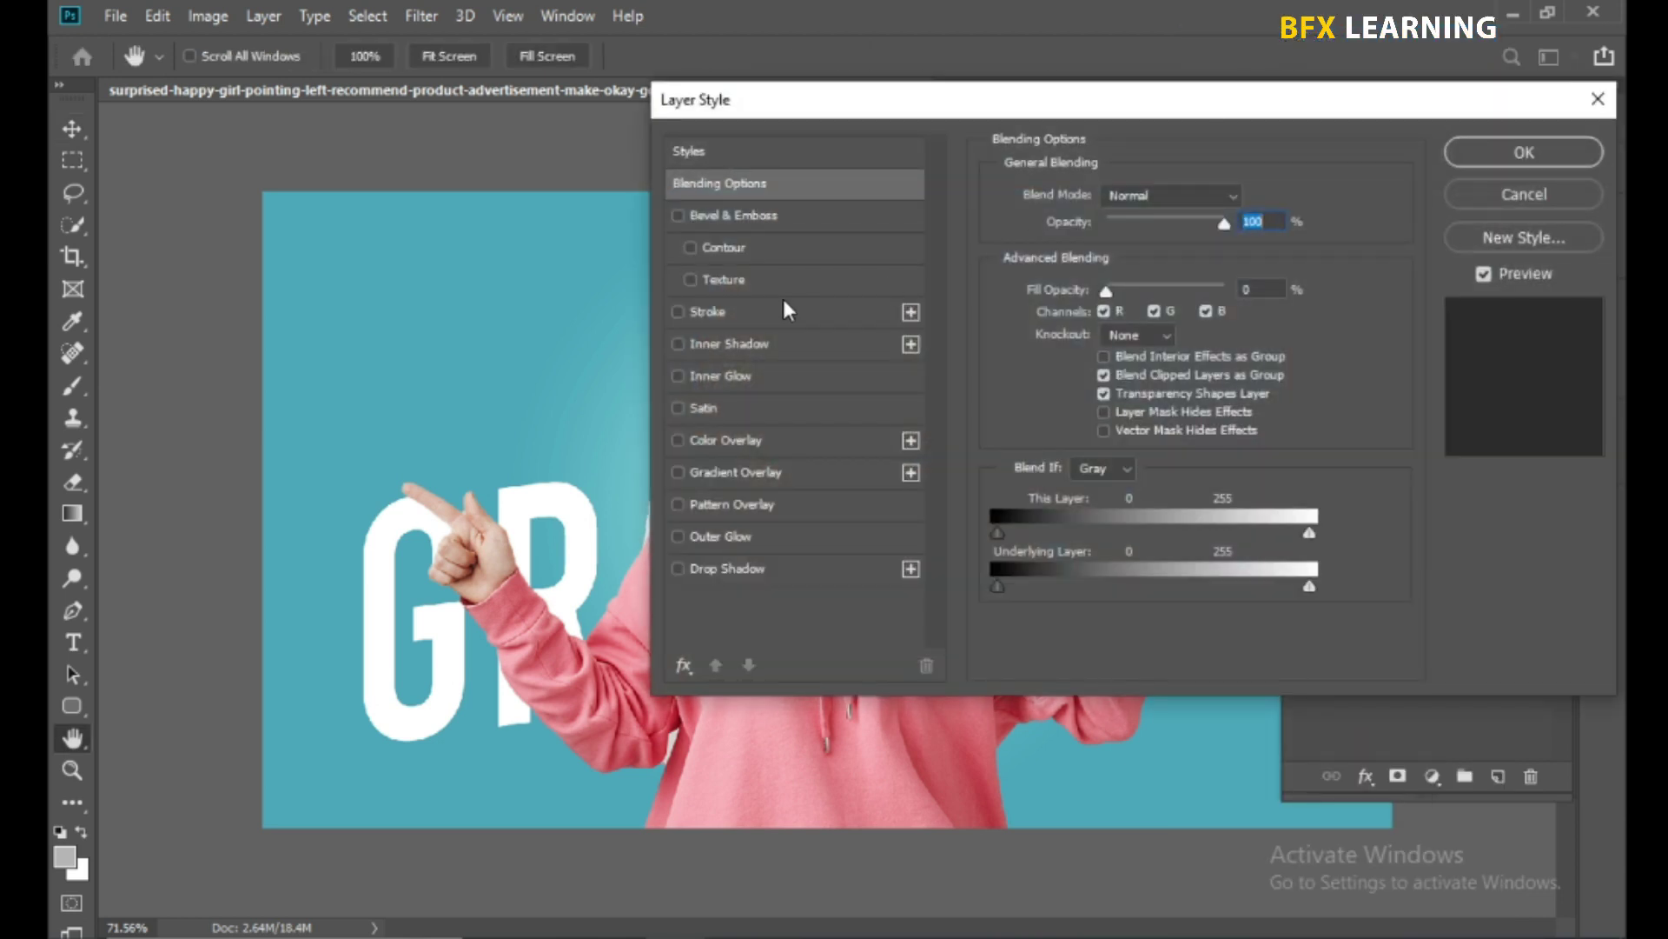
{"action": "left_click", "coordinate": [761, 304]}
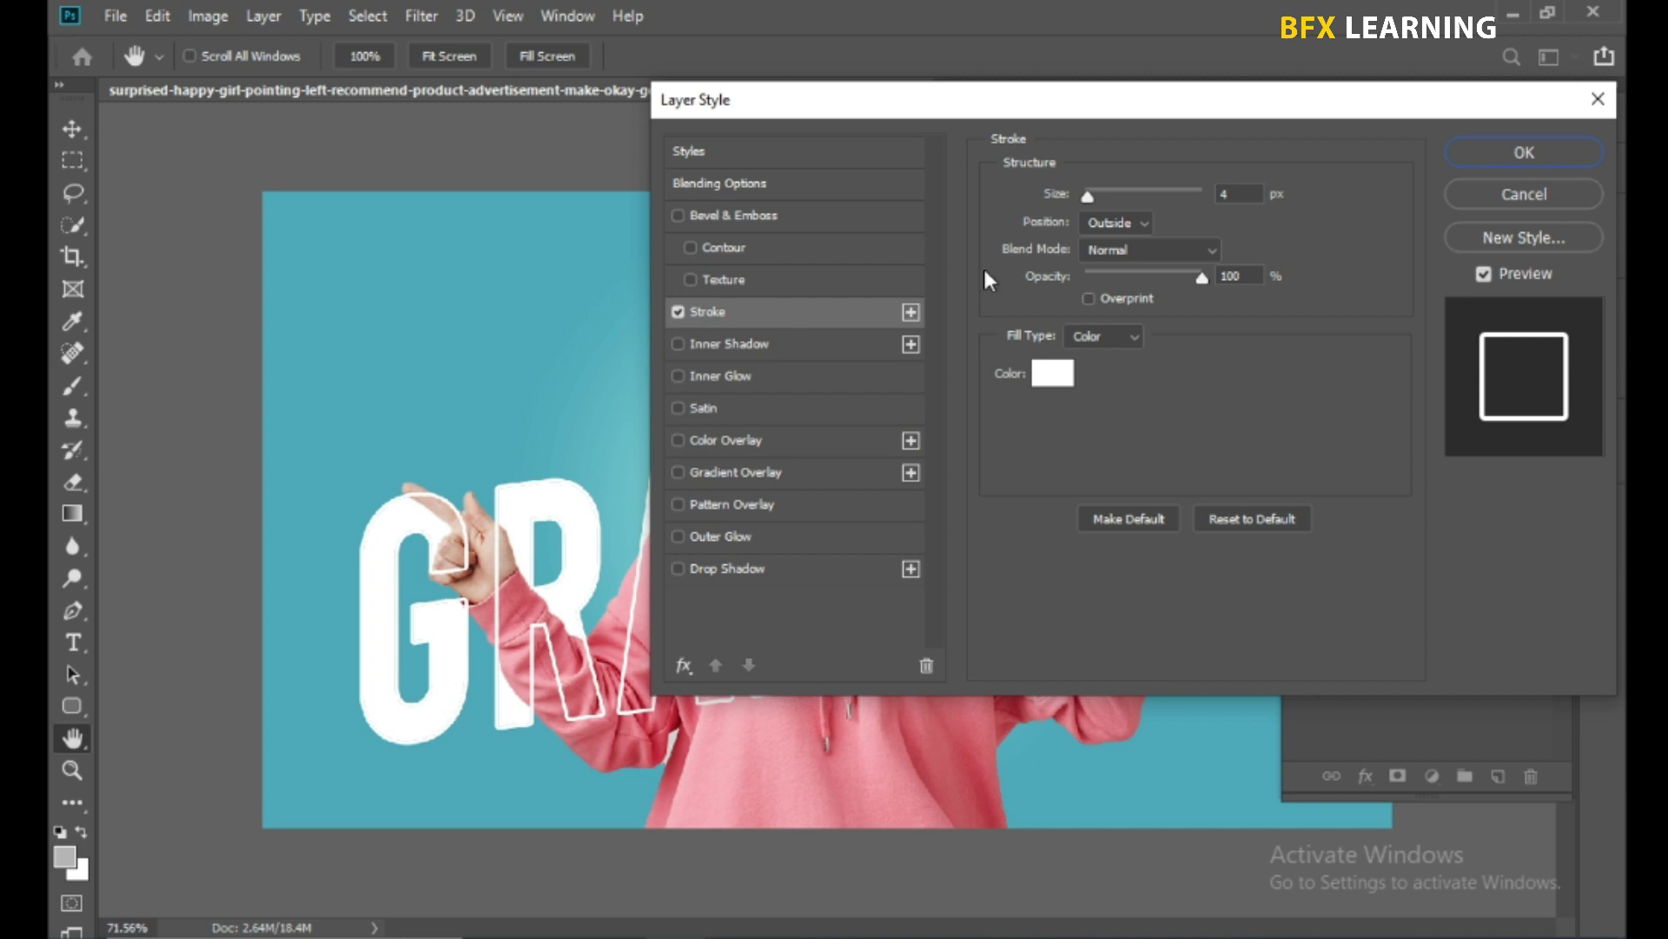
{"action": "double_click", "coordinate": [1241, 194]}
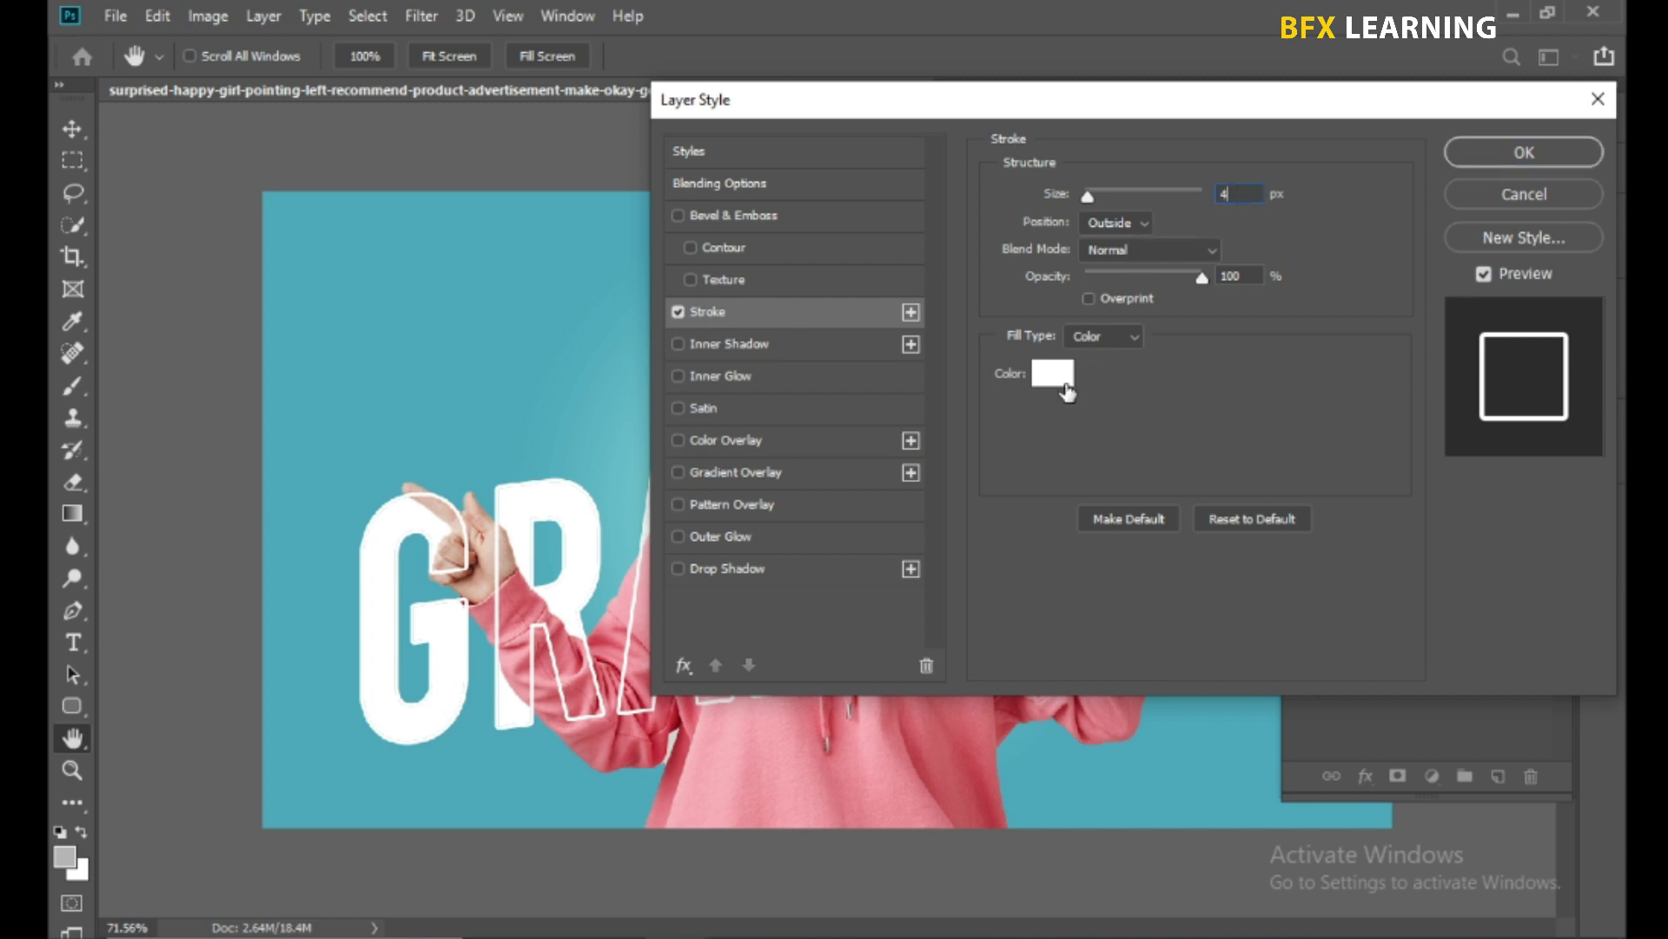
{"action": "left_click", "coordinate": [1480, 159]}
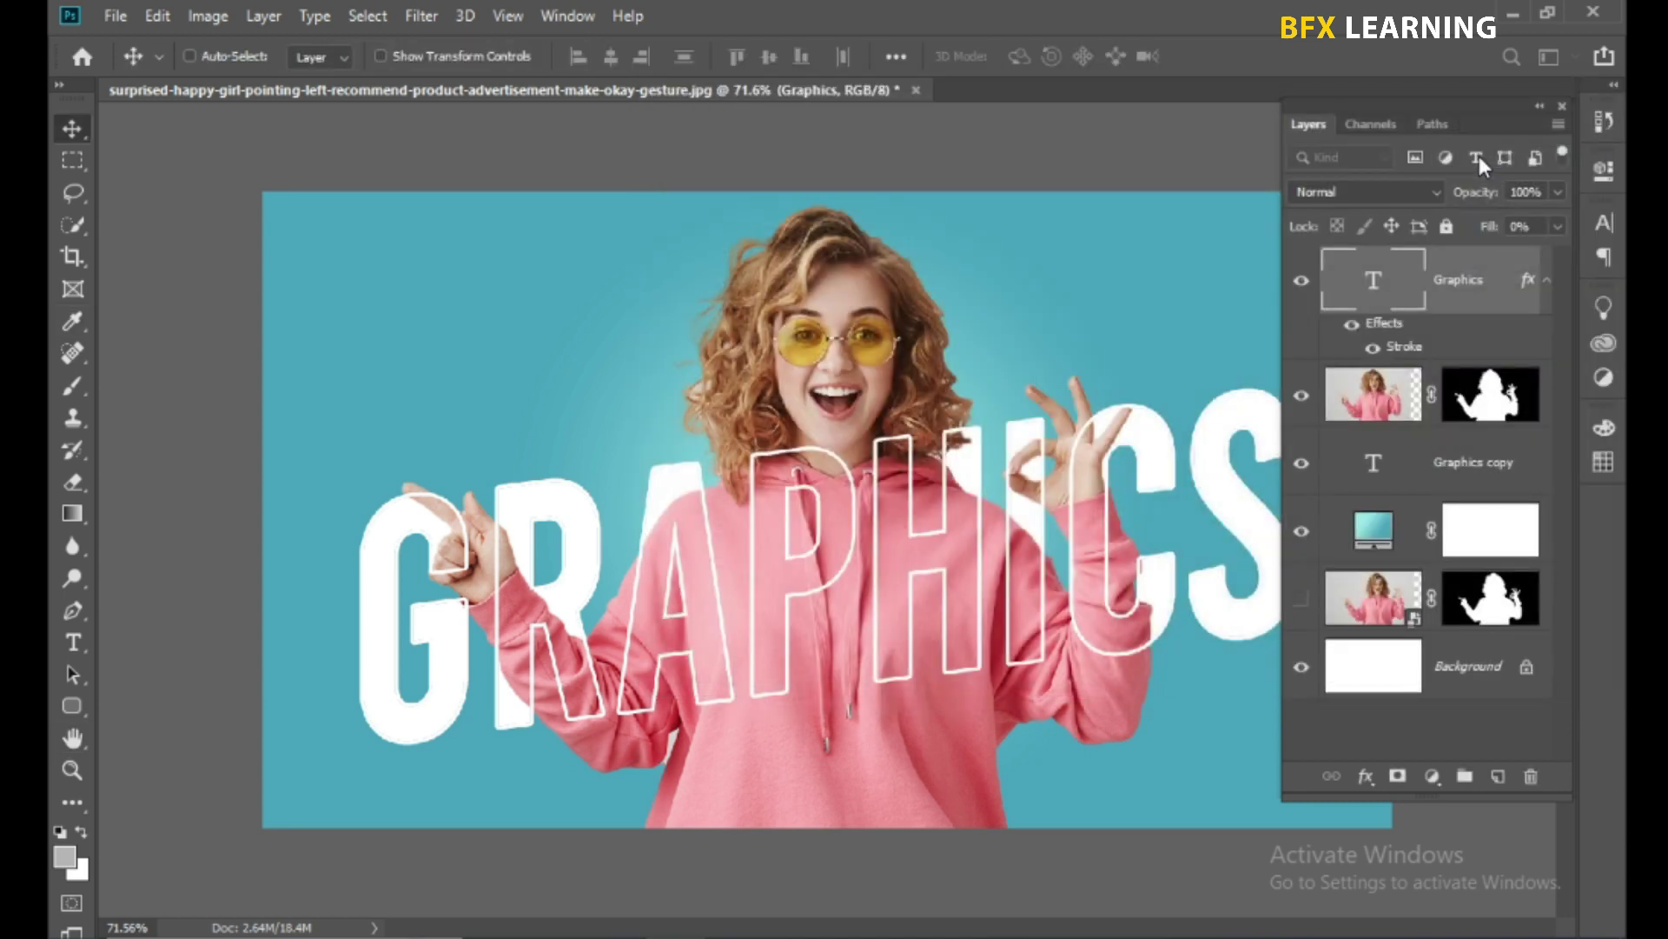
{"action": "key", "text": "ctrl"}
- Link Graphics with Graphics copy, then drag the GRAPHICS text down-left into its final spot
{"action": "left_click", "coordinate": [1483, 477], "text": "ctrl"}
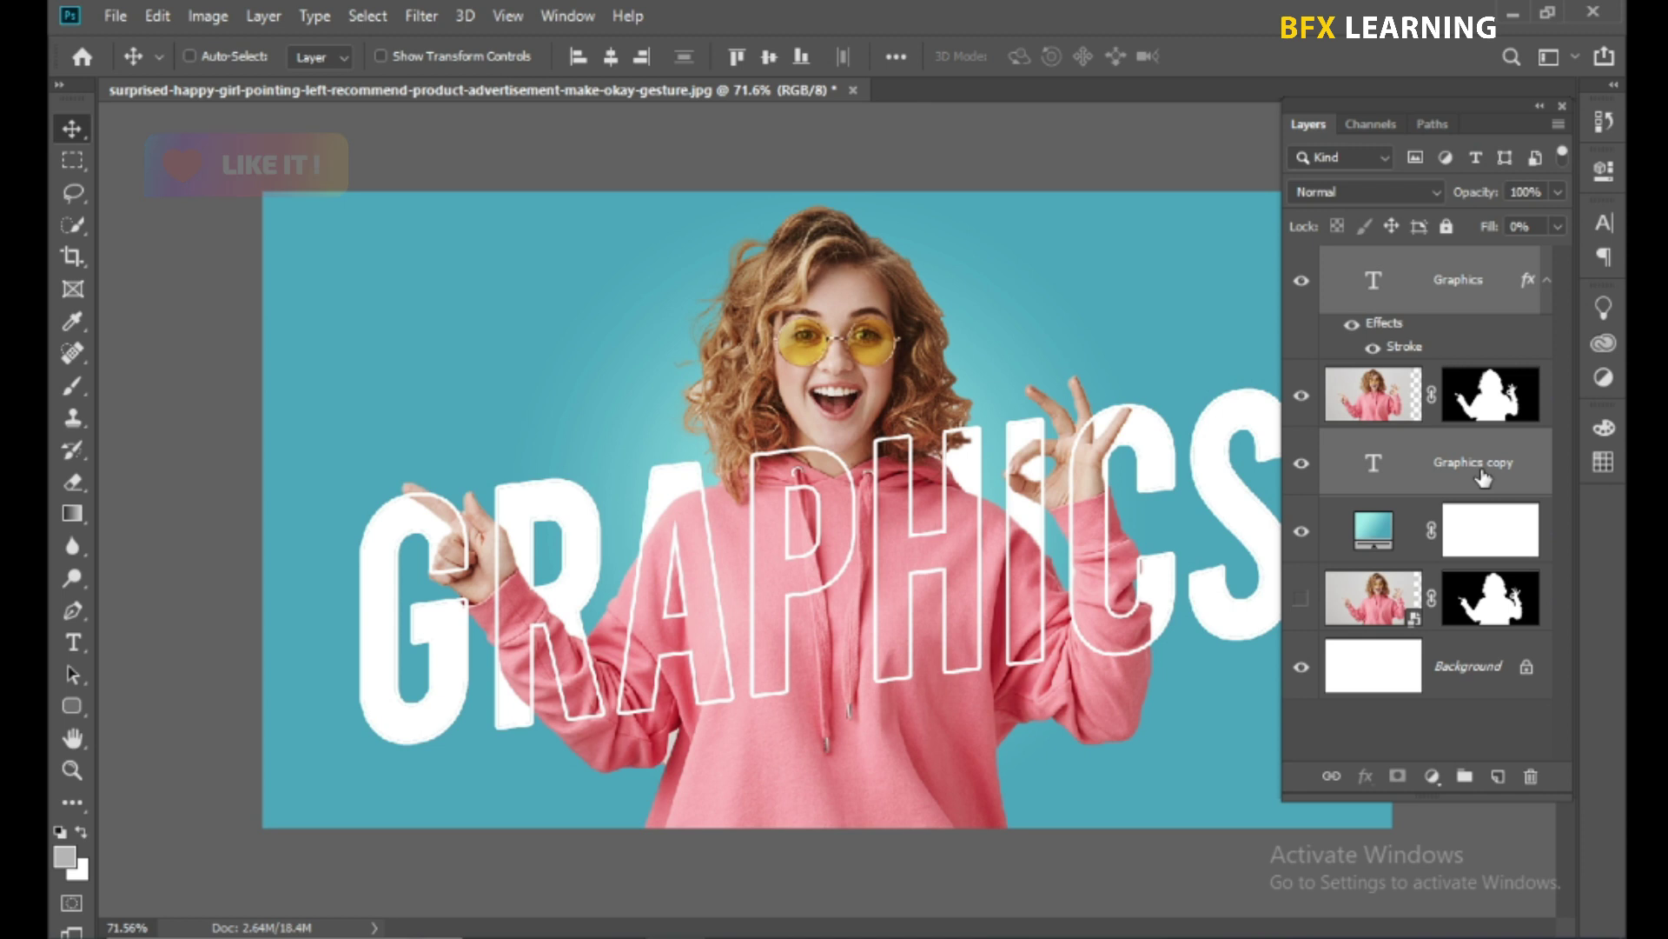
{"action": "left_click", "coordinate": [1332, 776]}
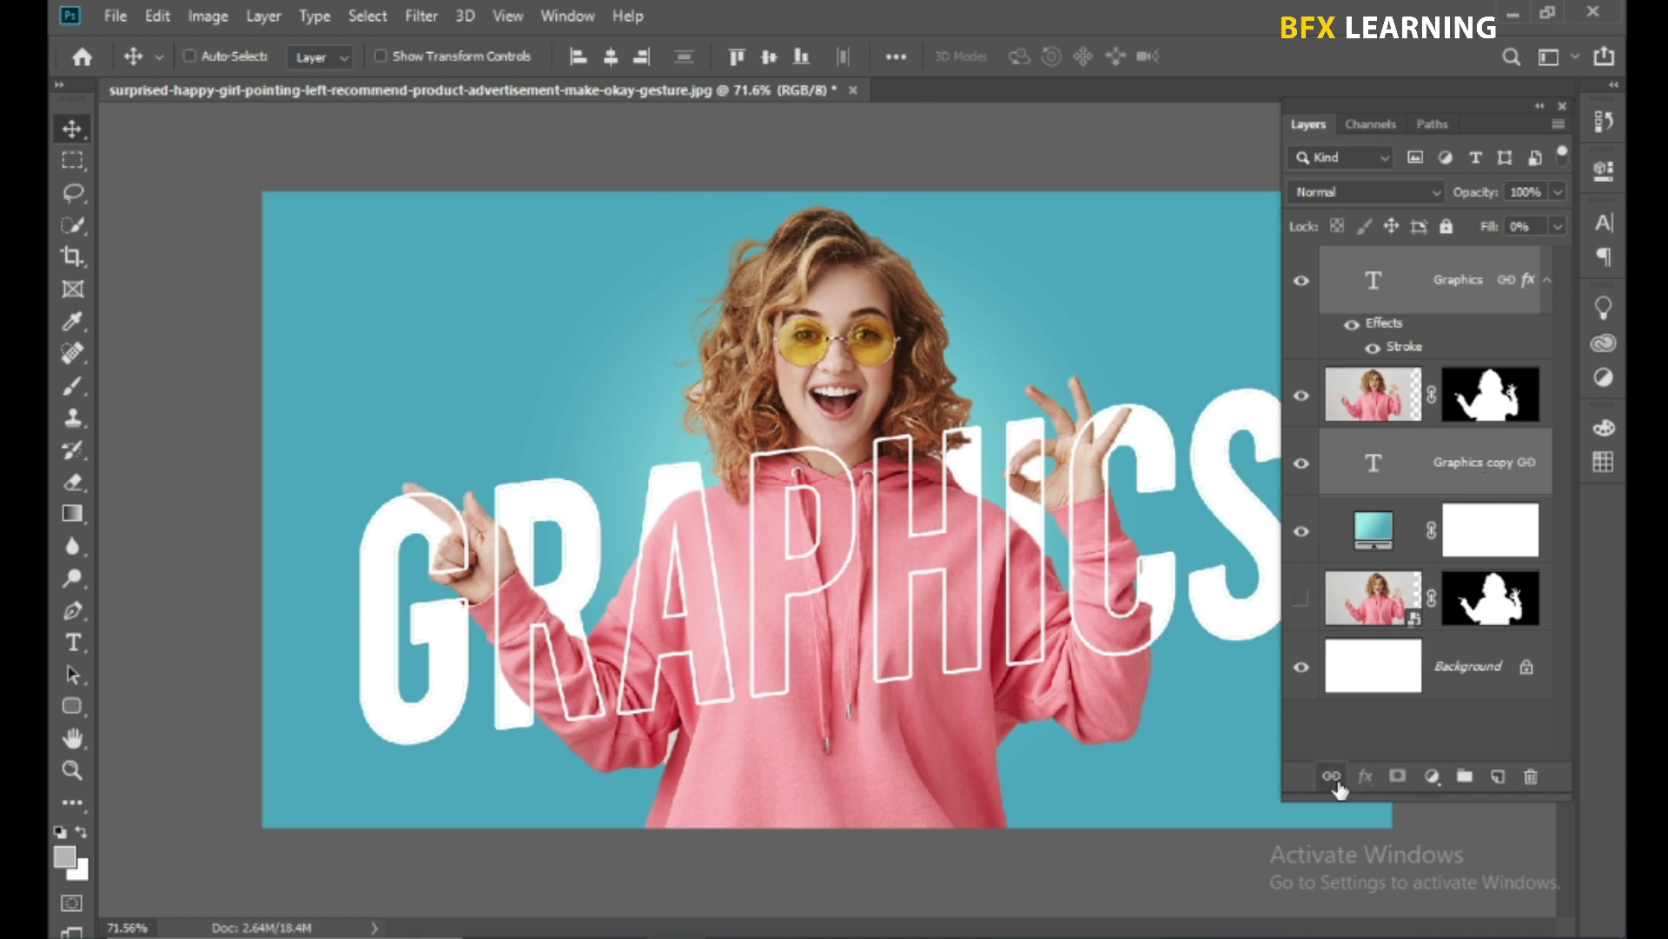
{"action": "key", "text": "Tab"}
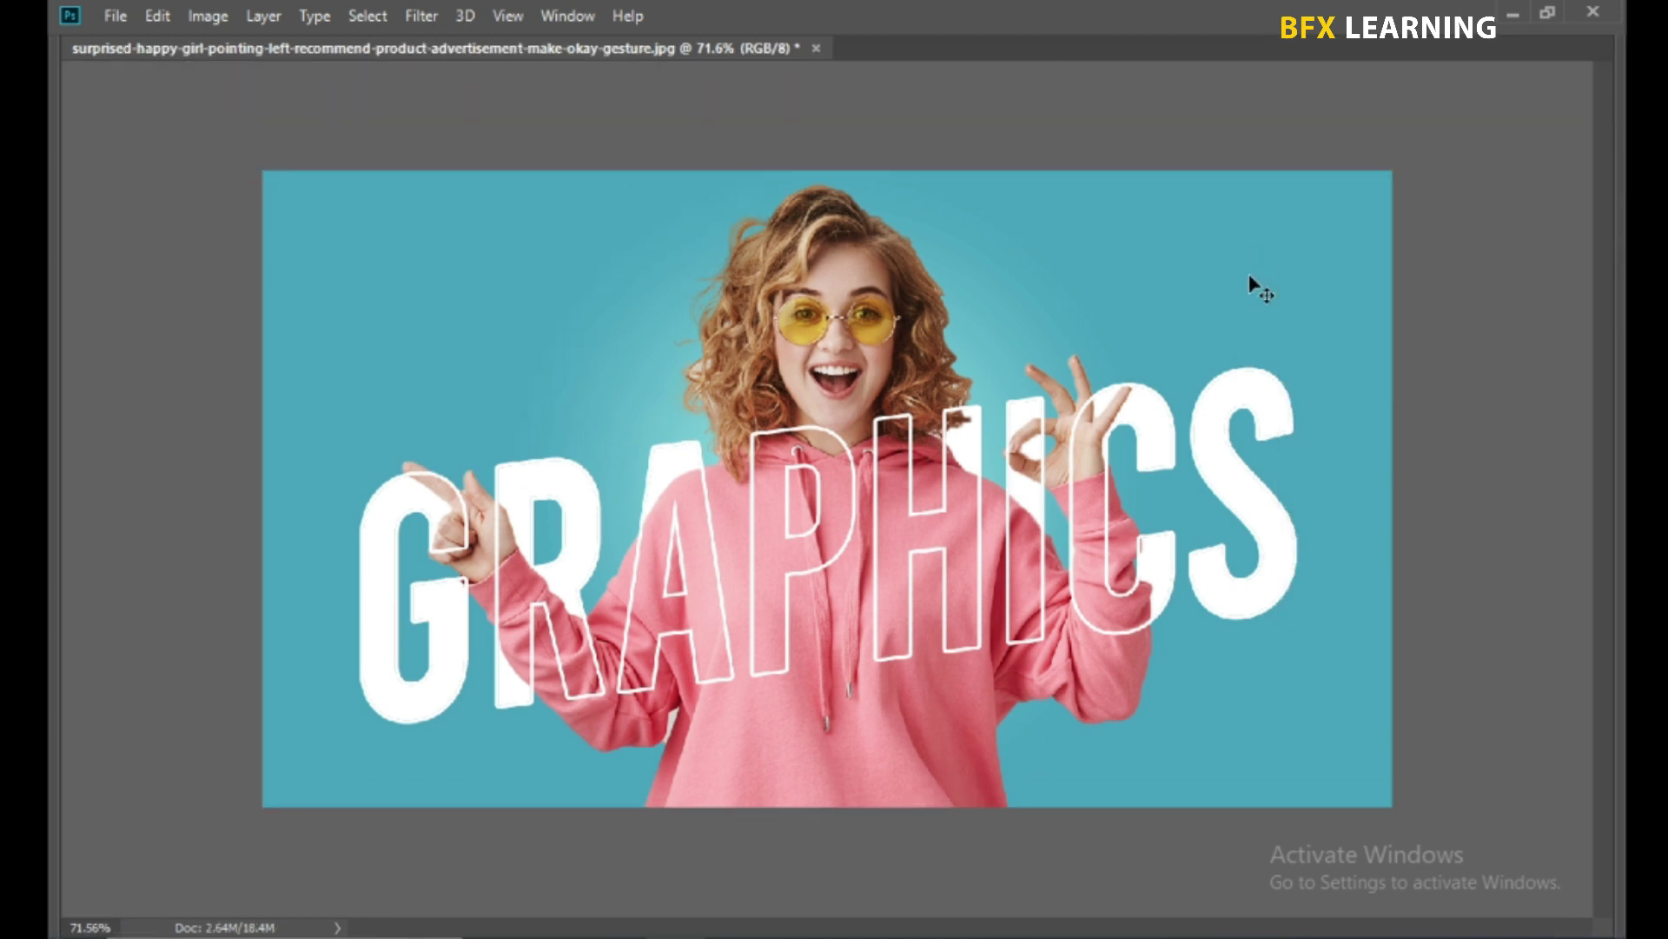
{"action": "right_click", "coordinate": [1025, 397]}
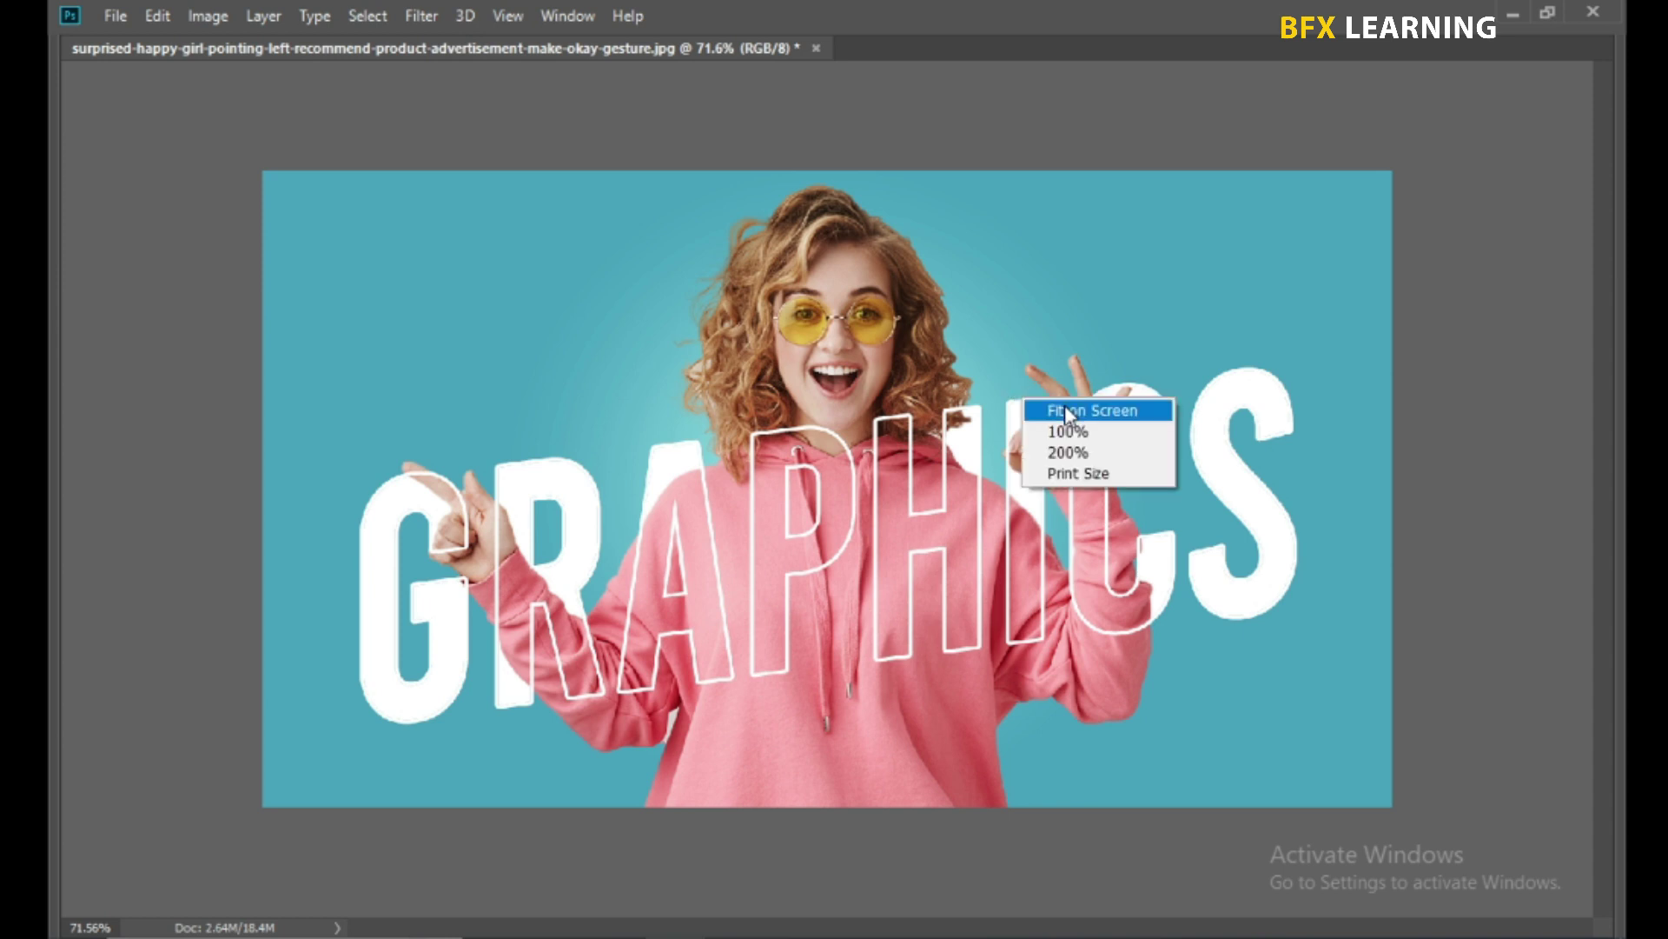
{"action": "left_click", "coordinate": [1071, 410]}
{"action": "mouse_move", "coordinate": [1164, 539]}
{"action": "left_mouse_down"}
{"action": "mouse_move", "coordinate": [1156, 395]}
{"action": "mouse_move", "coordinate": [1267, 343]}
{"action": "left_mouse_up"}
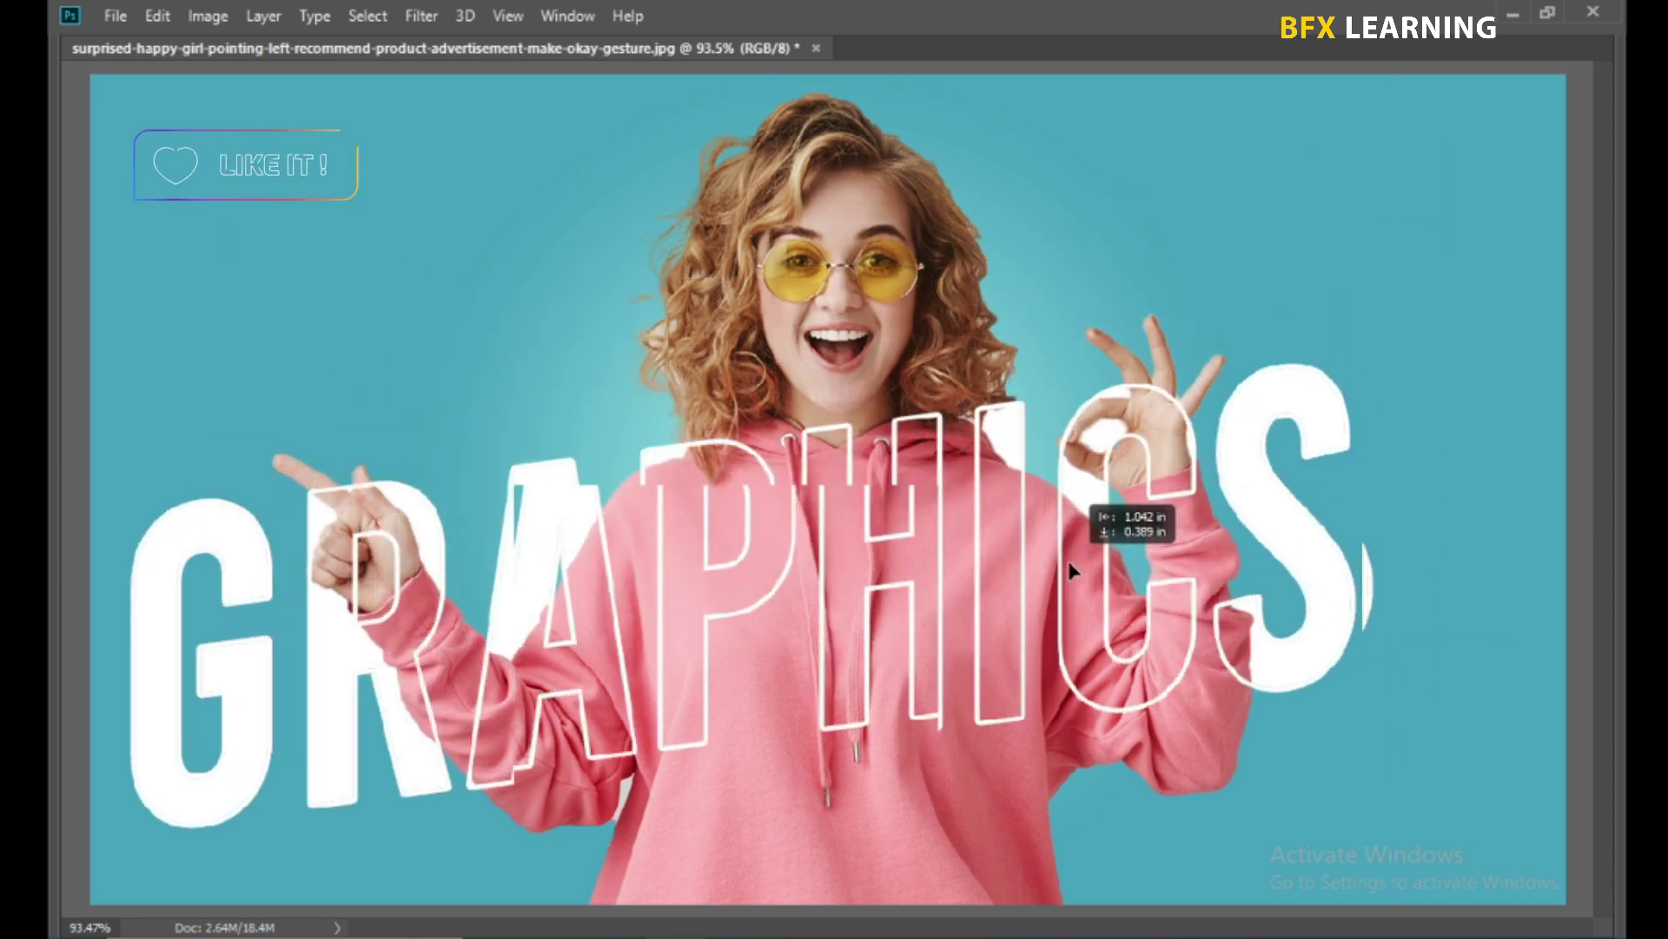
{"action": "left_click_drag", "start_coordinate": [1266, 336], "coordinate": [1106, 639]}
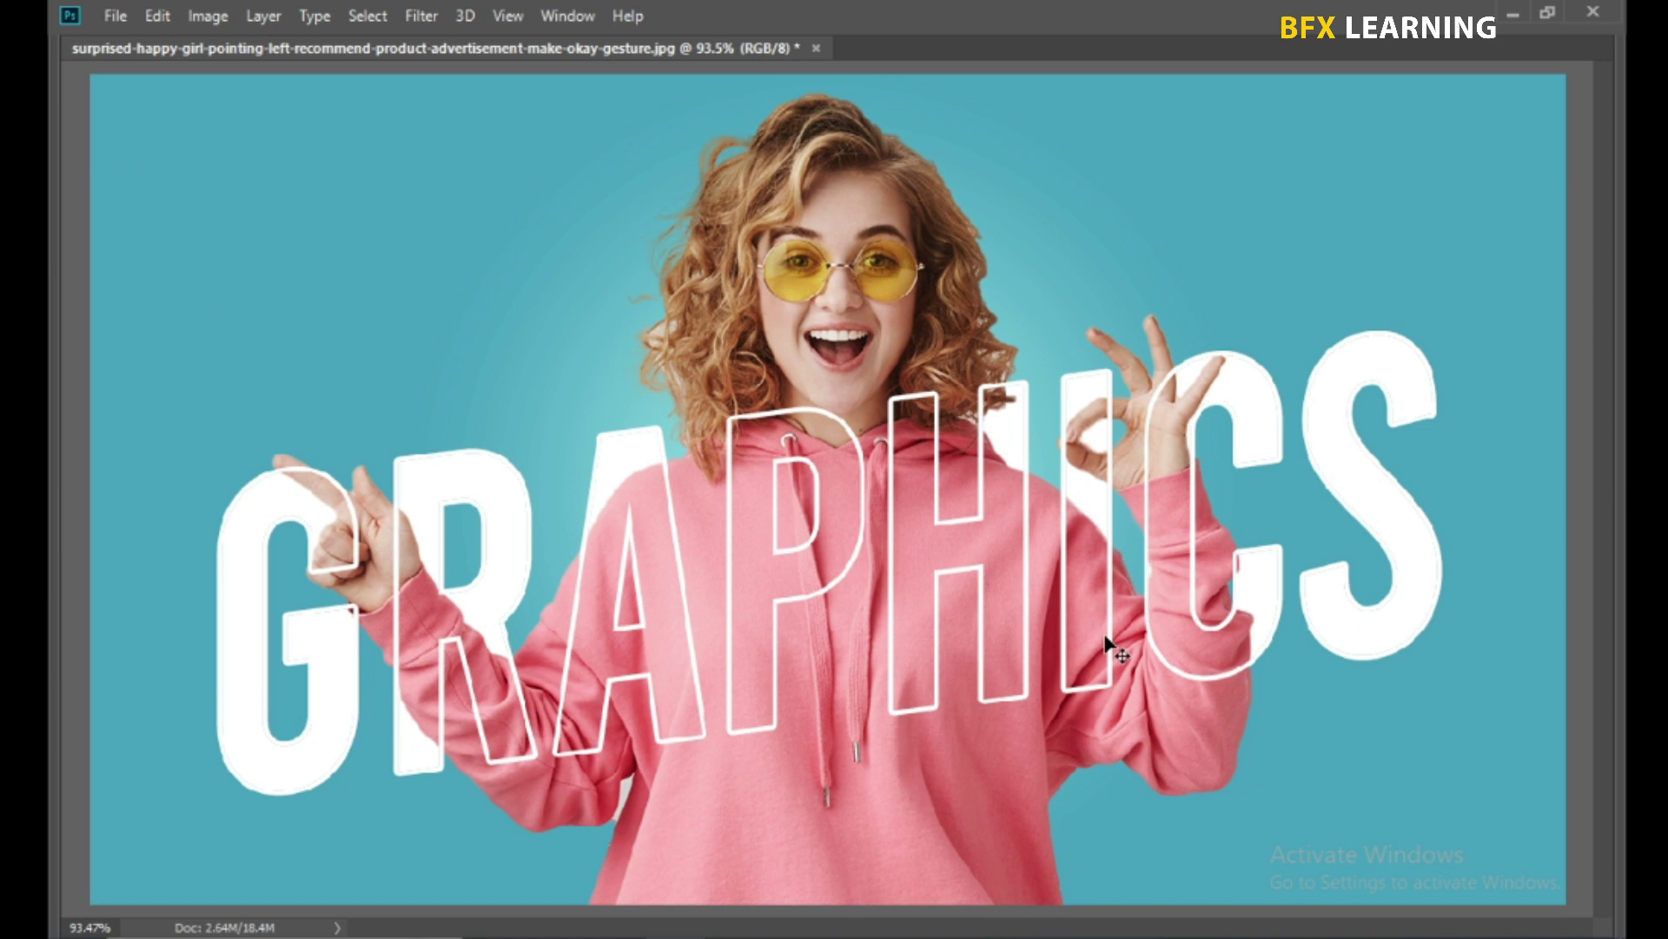
{"action": "key", "text": "ctrl+minus"}
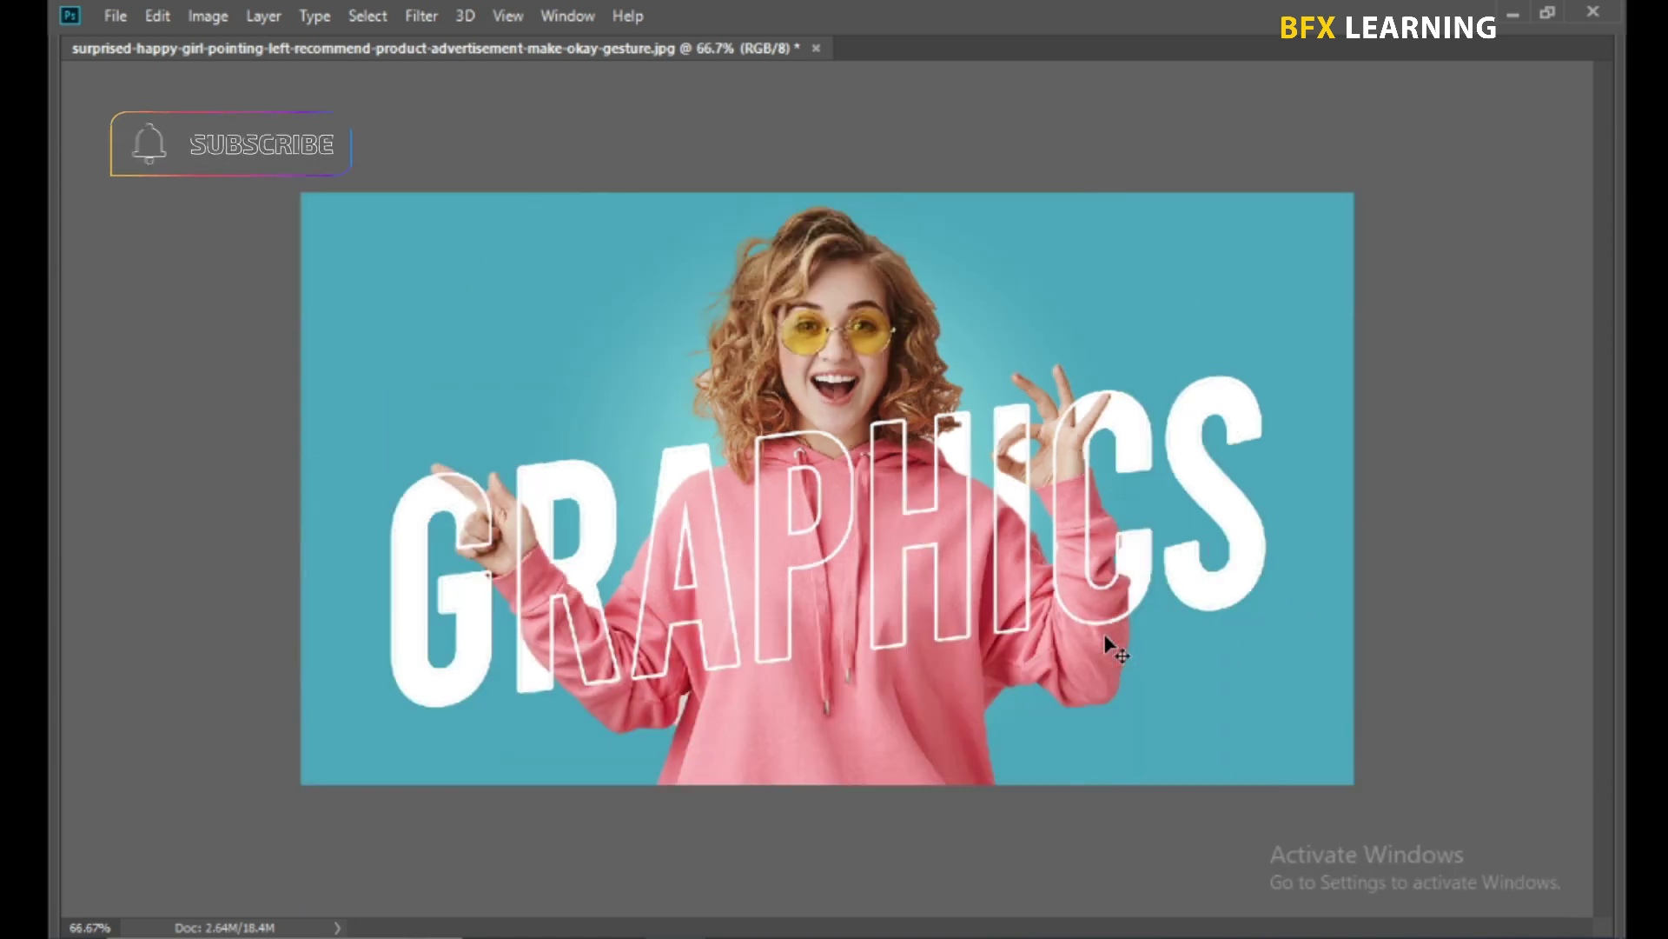